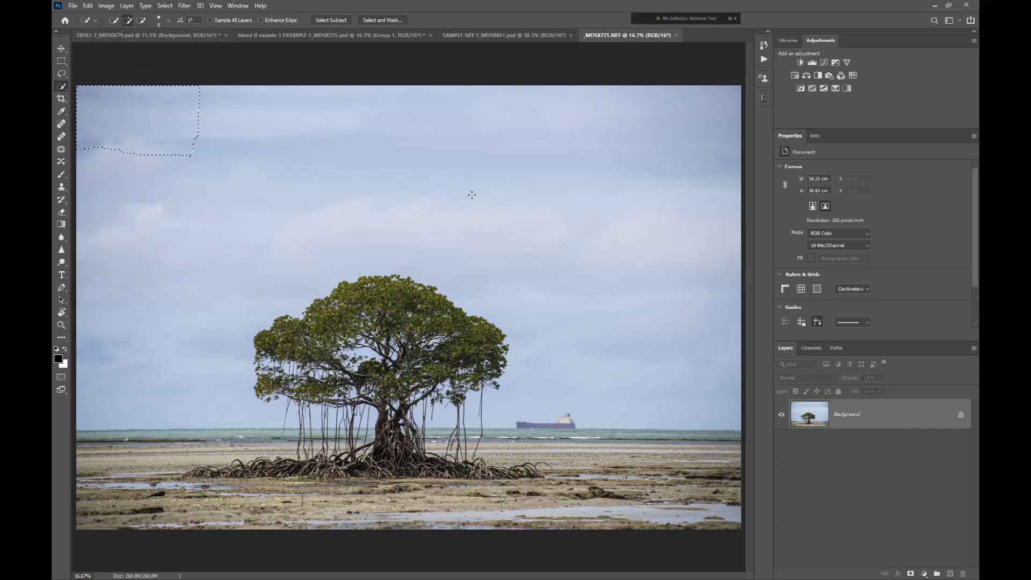
Step: Extend the quick selection across the whole sky to the horizon, around the ship and the hanging roots on the tree's right side
mouse_move(472, 195)
left_mouse_down()
mouse_move(553, 190)
mouse_move(632, 214)
mouse_move(676, 262)
mouse_move(691, 334)
left_mouse_up()
scroll(502, 440, "up", 4)
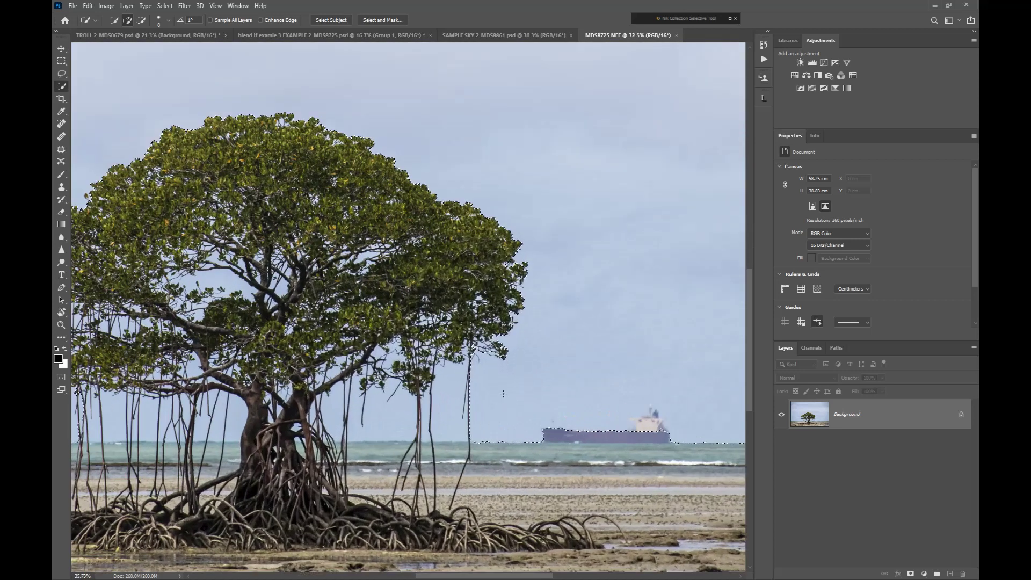
scroll(504, 393, "up", 3)
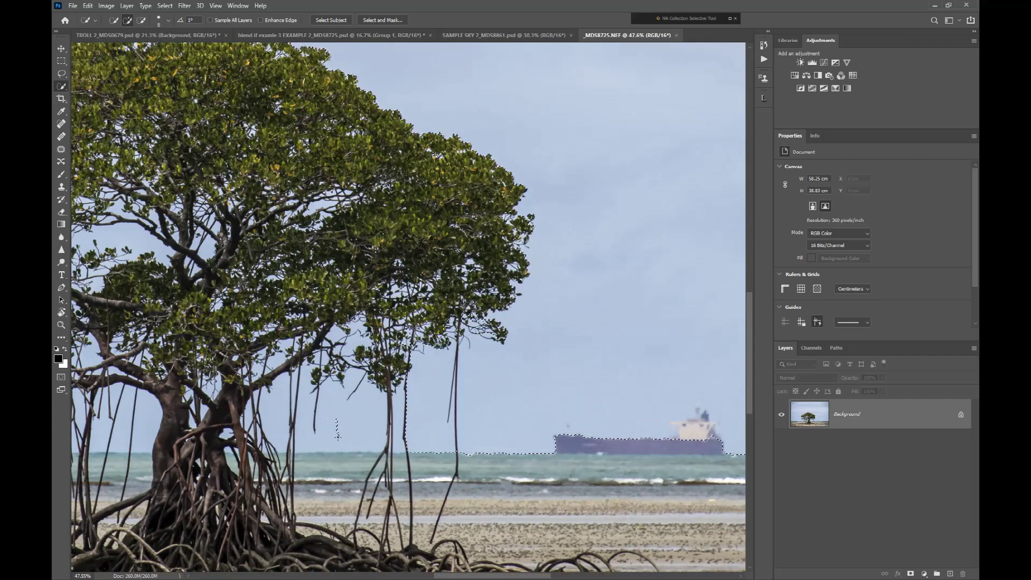
left_click_drag(351, 340, 355, 334)
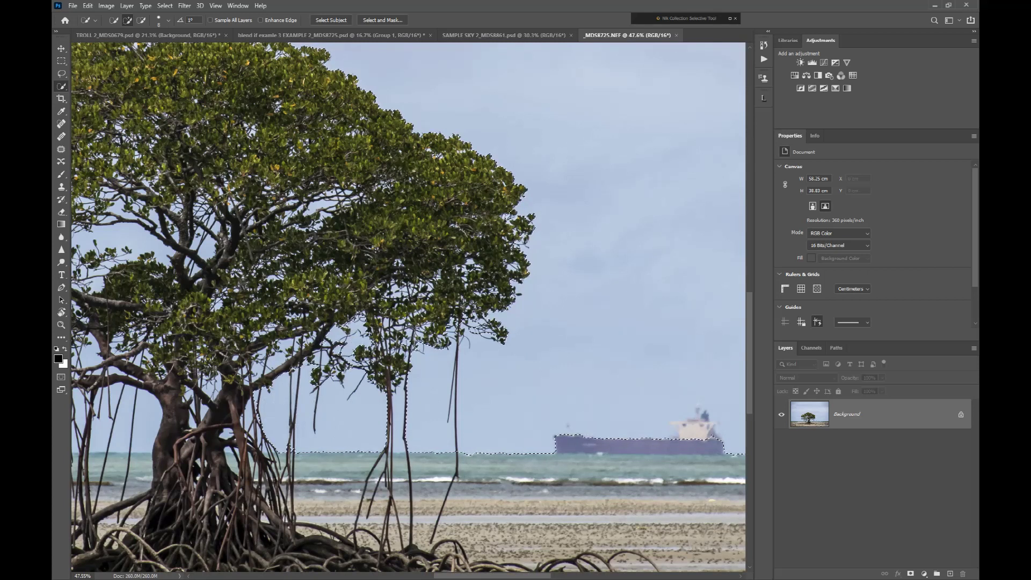
left_click(118, 230)
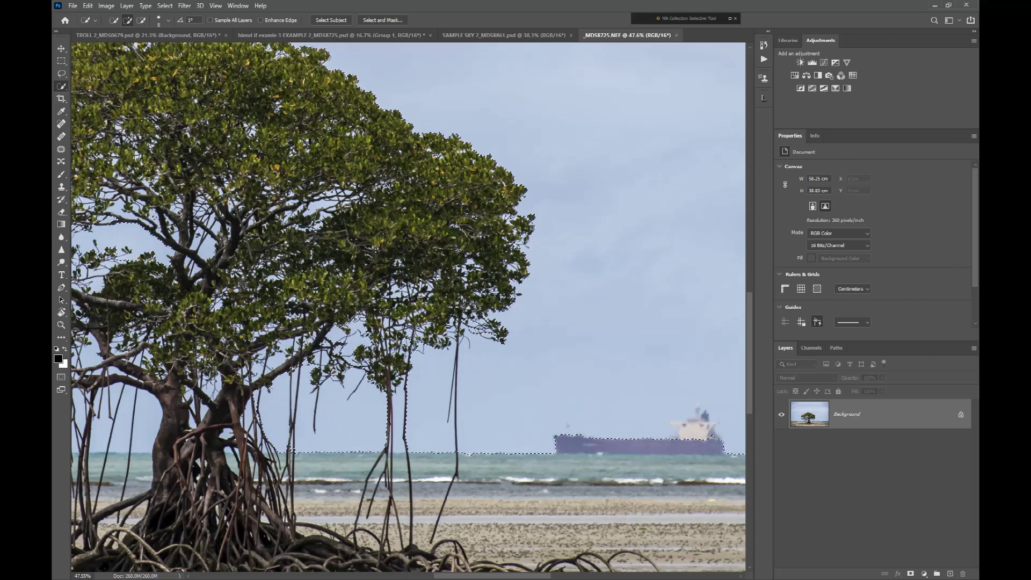
scroll(296, 445, "down", 5)
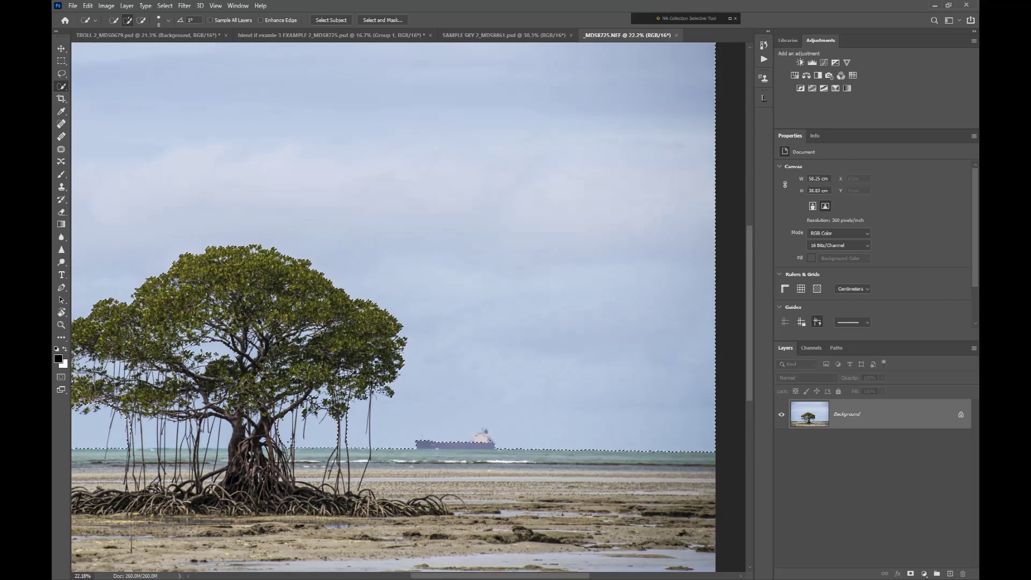
scroll(292, 443, "down", 2)
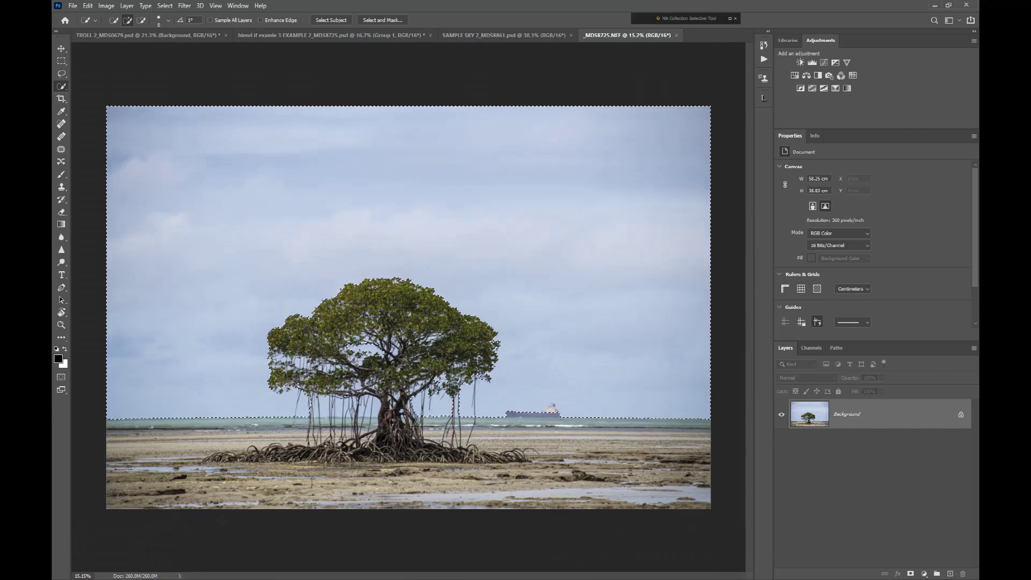
Step: Add the sky gaps between the hanging roots under the left half of the canopy to the selection
scroll(365, 400, "up", 3)
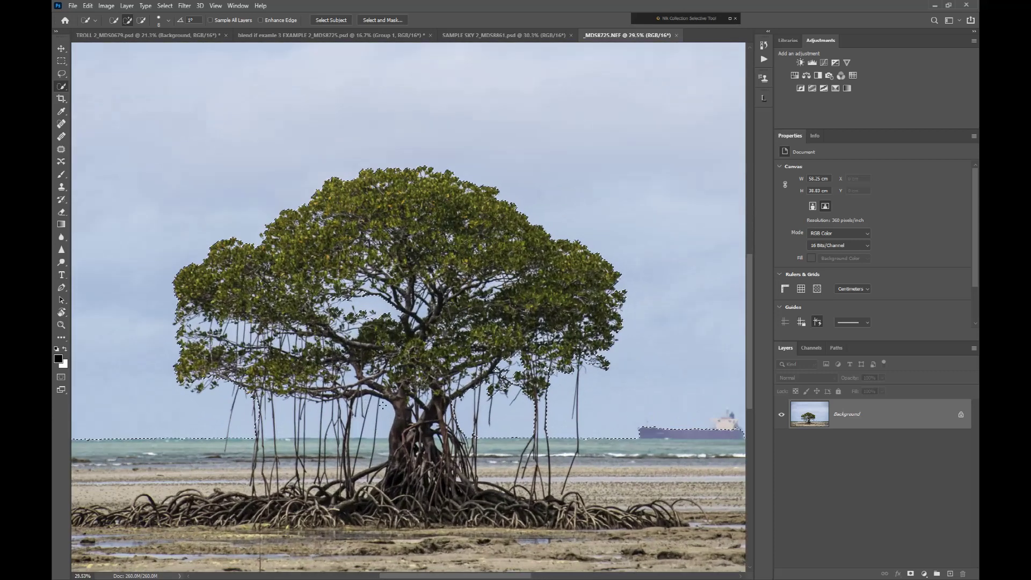
left_click(283, 411)
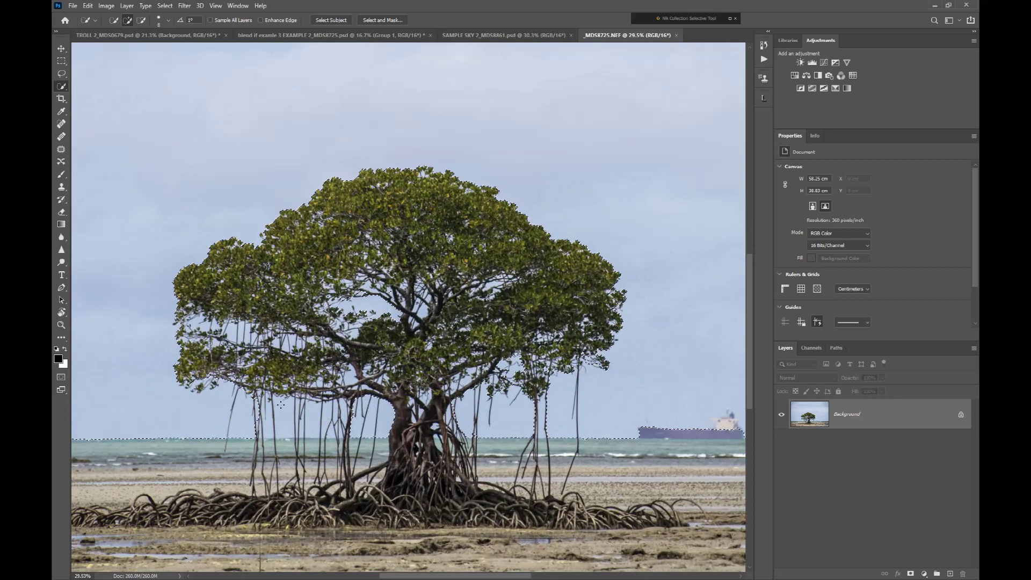
left_click(313, 412)
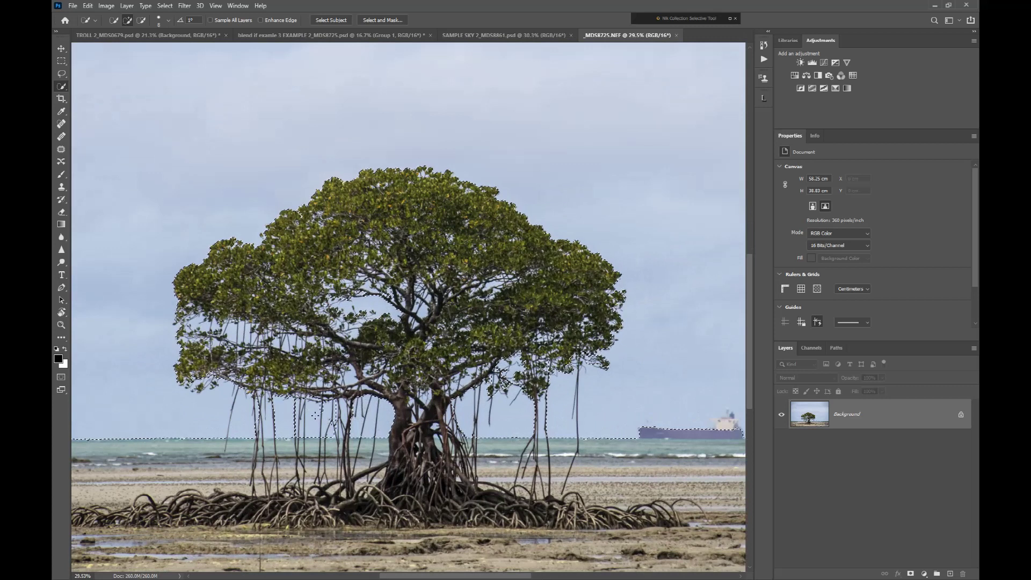
left_click(331, 416)
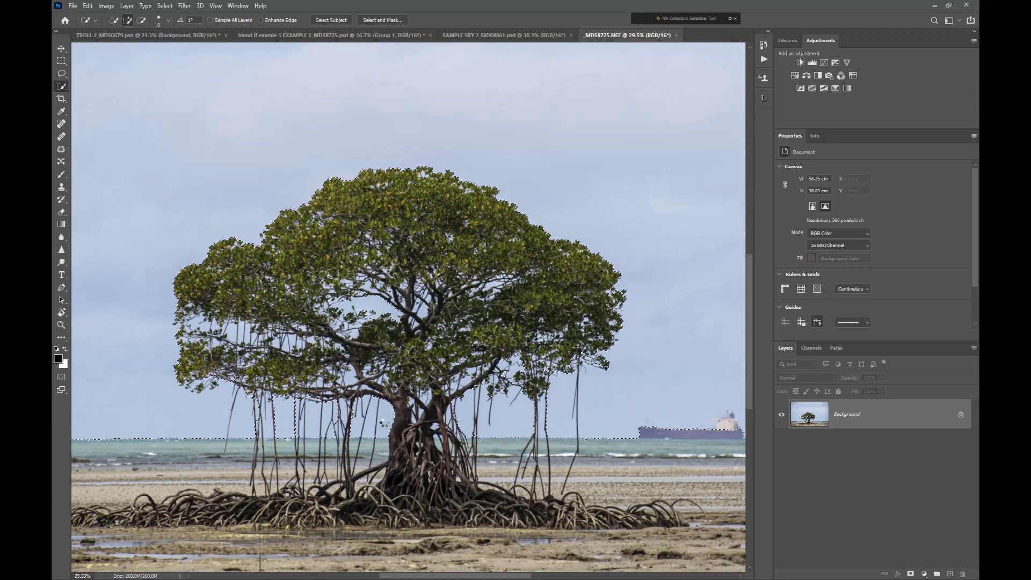
scroll(384, 423, "down", 3)
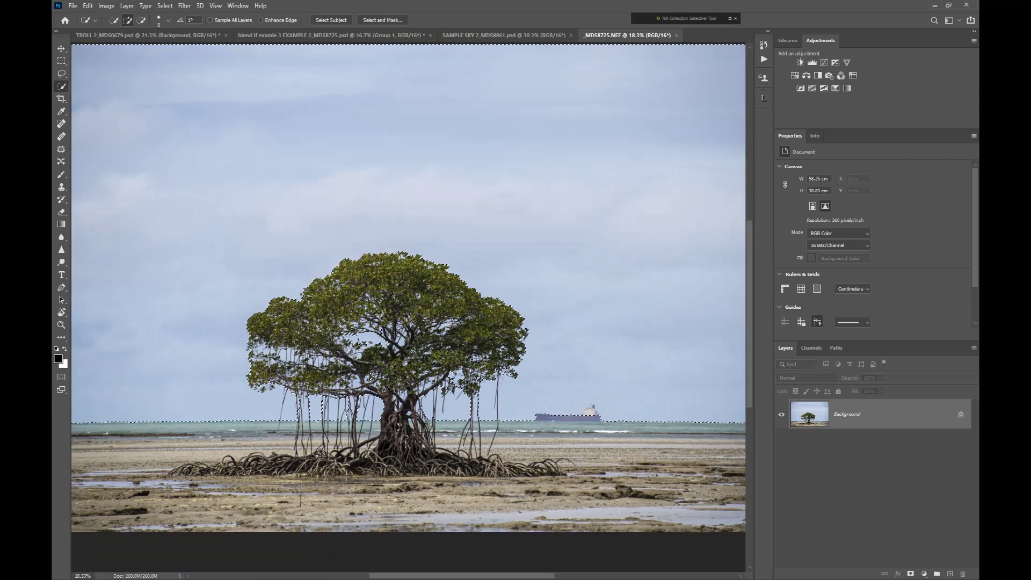
key("ctrl+minus")
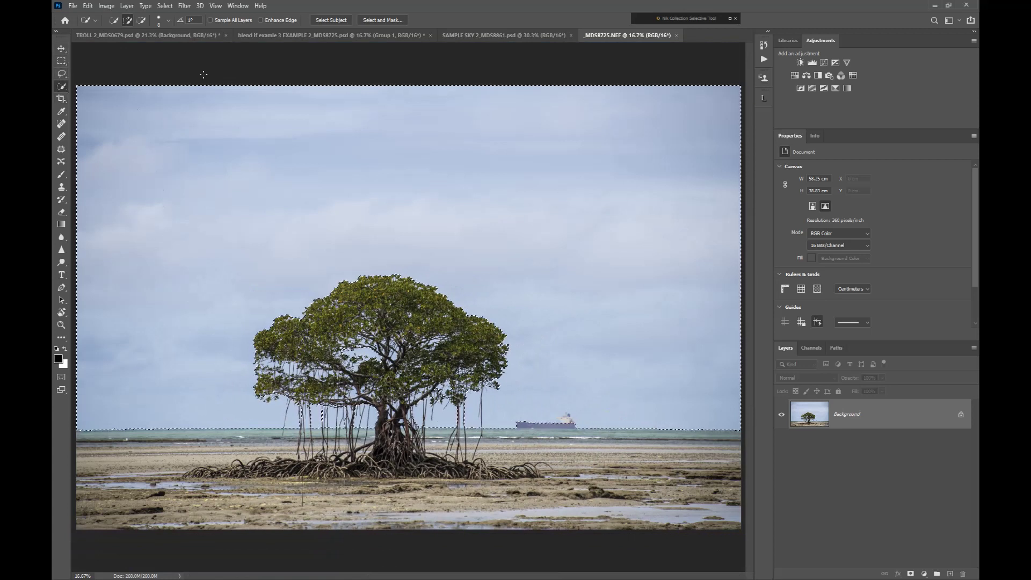
Step: Refine the selection's edge around and inside the tree canopy in Select and Mask with a 700 px brush, and apply it as a selection
left_click(371, 21)
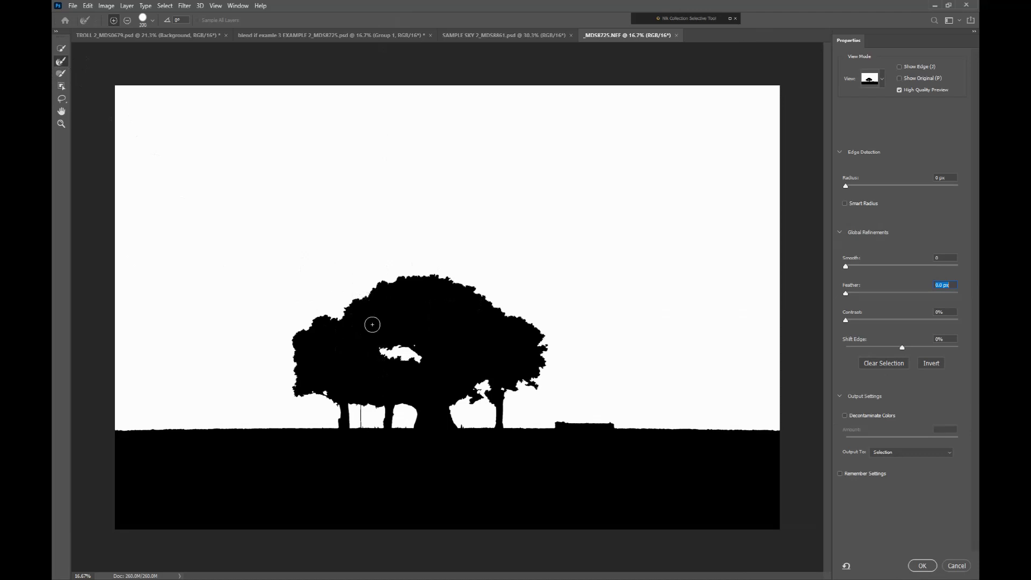
key("bracketright")
key("bracketright")
key("bracketright")
key("bracketright")
key("bracketright")
key("bracketright")
key("bracketright")
key("bracketright")
key("bracketright")
key("bracketright")
mouse_move(350, 327)
left_mouse_down()
mouse_move(299, 345)
mouse_move(329, 311)
mouse_move(415, 294)
left_mouse_up()
mouse_move(507, 318)
left_mouse_down()
mouse_move(530, 329)
mouse_move(540, 360)
mouse_move(508, 379)
mouse_move(341, 386)
mouse_move(299, 378)
mouse_move(369, 338)
mouse_move(405, 288)
mouse_move(537, 332)
mouse_move(487, 300)
mouse_move(412, 284)
mouse_move(337, 305)
mouse_move(302, 347)
mouse_move(524, 333)
mouse_move(577, 349)
left_mouse_up()
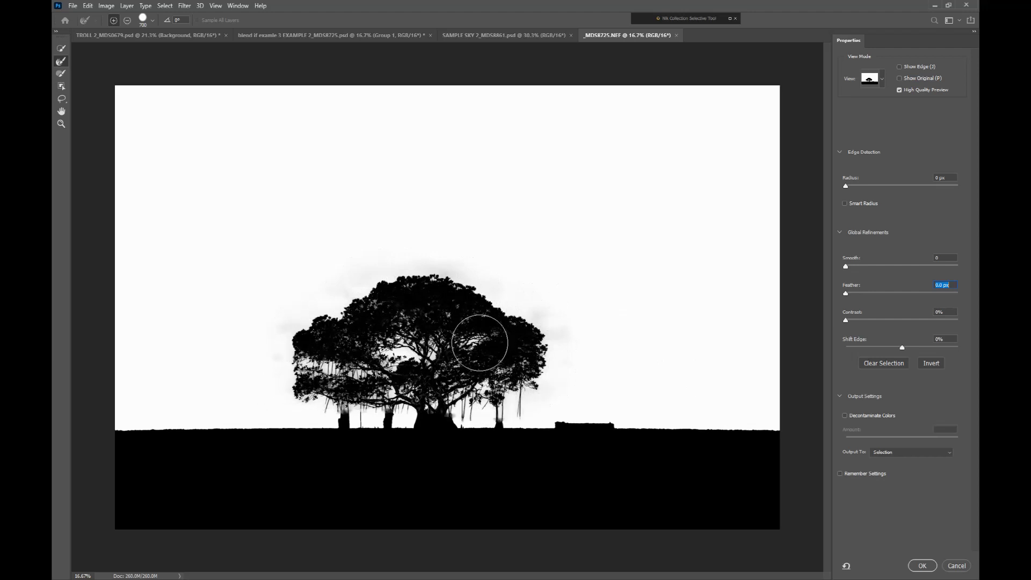
mouse_move(480, 343)
left_mouse_down()
mouse_move(365, 336)
mouse_move(474, 343)
mouse_move(492, 326)
left_mouse_up()
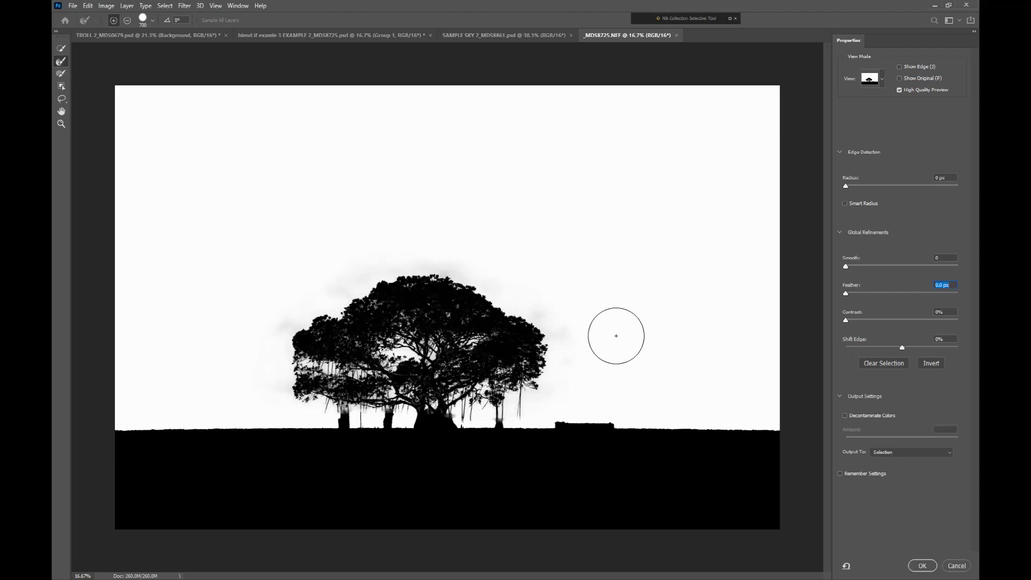
left_click(923, 566)
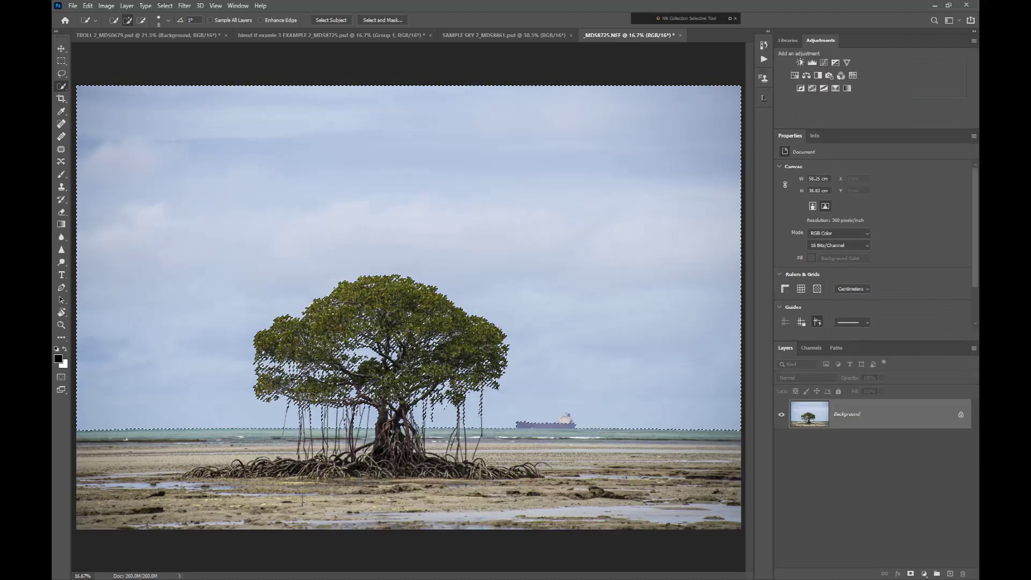
Step: Reopen Select and Mask and refine the hanging roots on the tree's right side down to the horizon with a 90 px brush
scroll(376, 382, "up", 8)
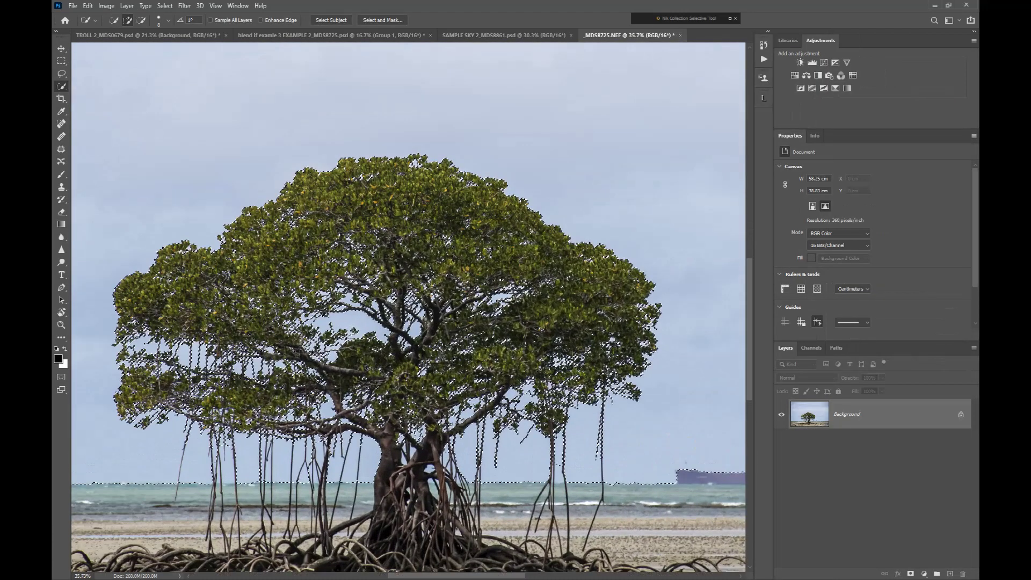
scroll(387, 312, "up", 5)
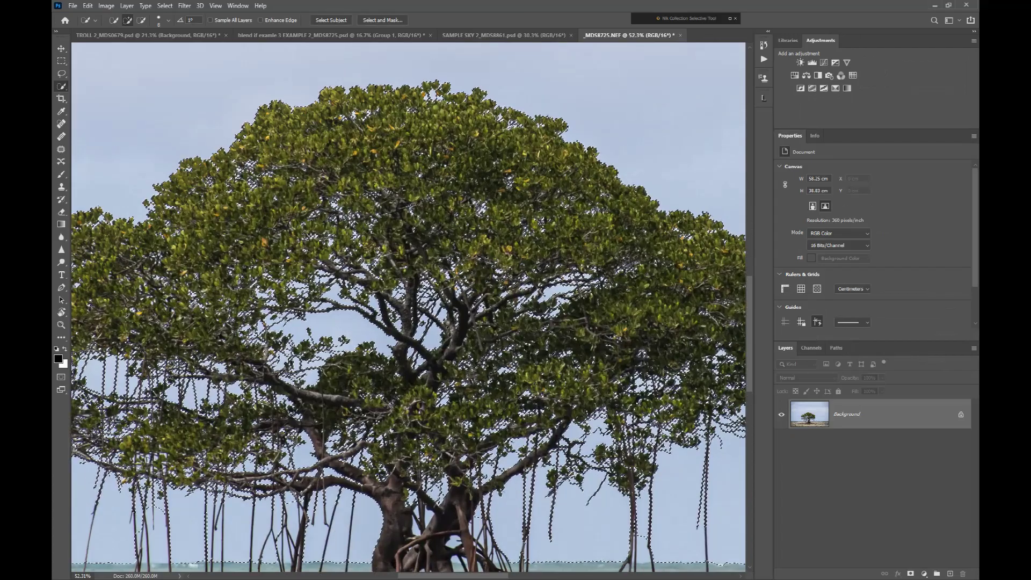
scroll(349, 425, "down", 2)
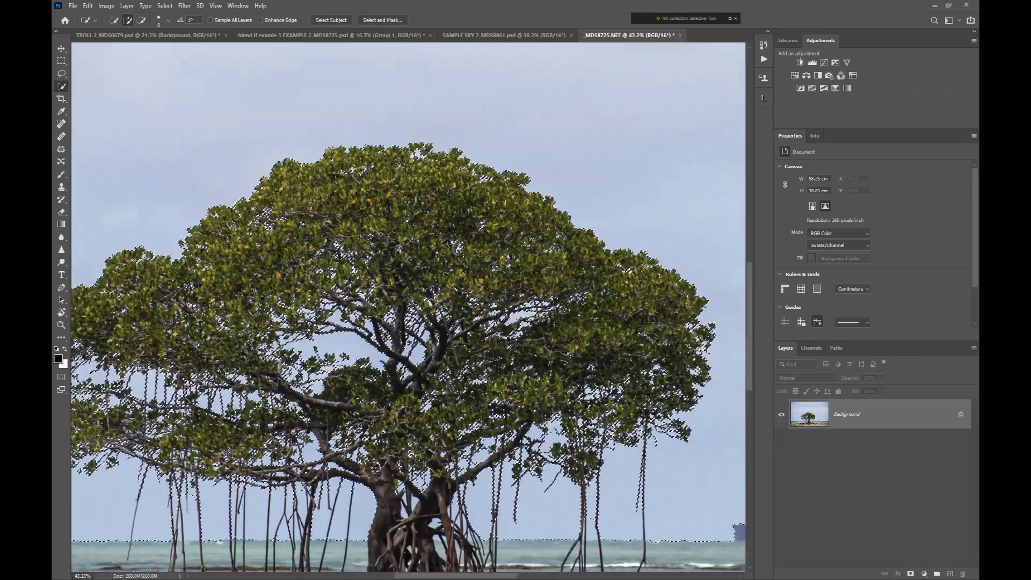
scroll(519, 535, "up", 3)
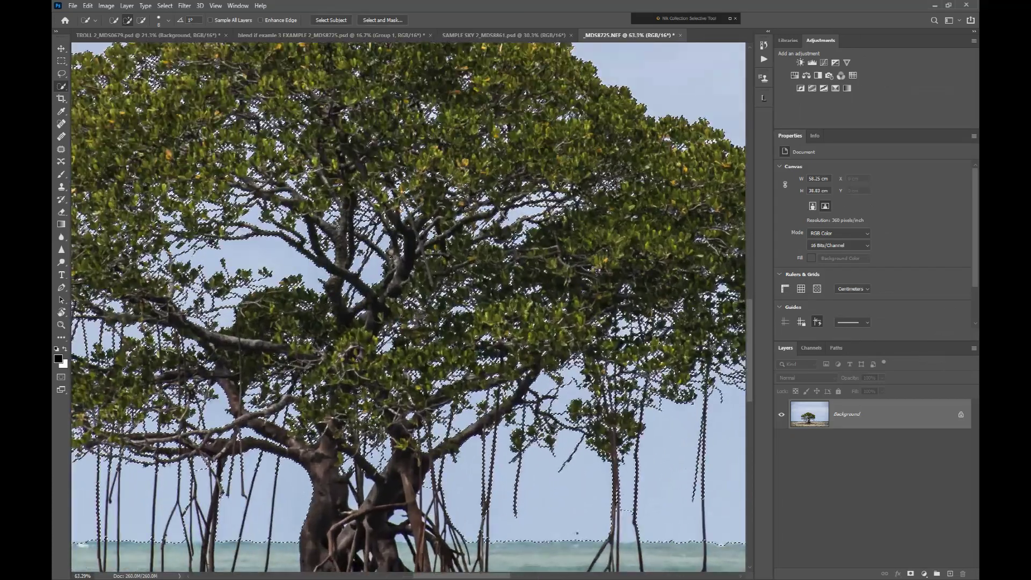
left_click_drag(558, 453, 358, 300)
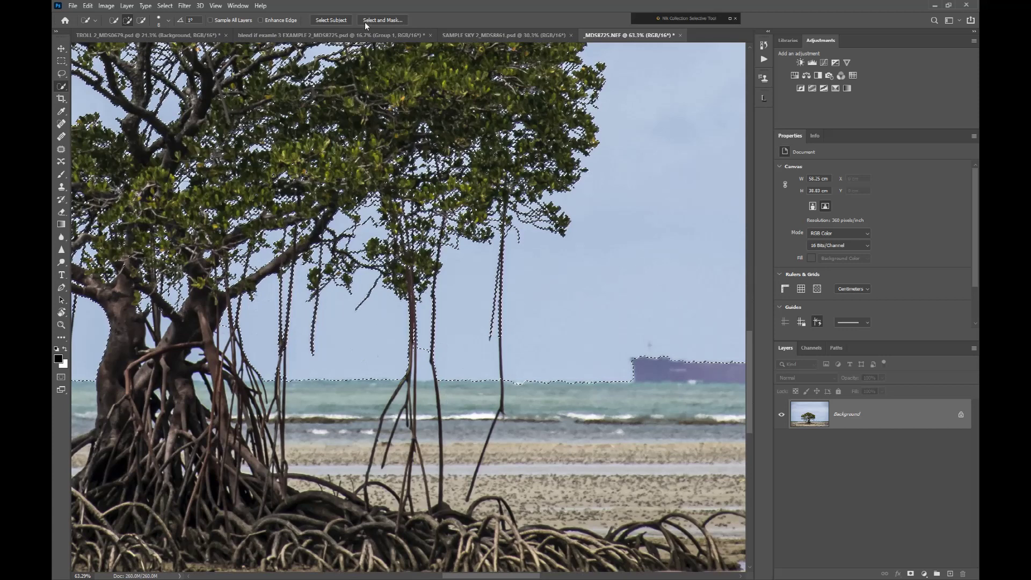
left_click_drag(328, 234, 444, 199)
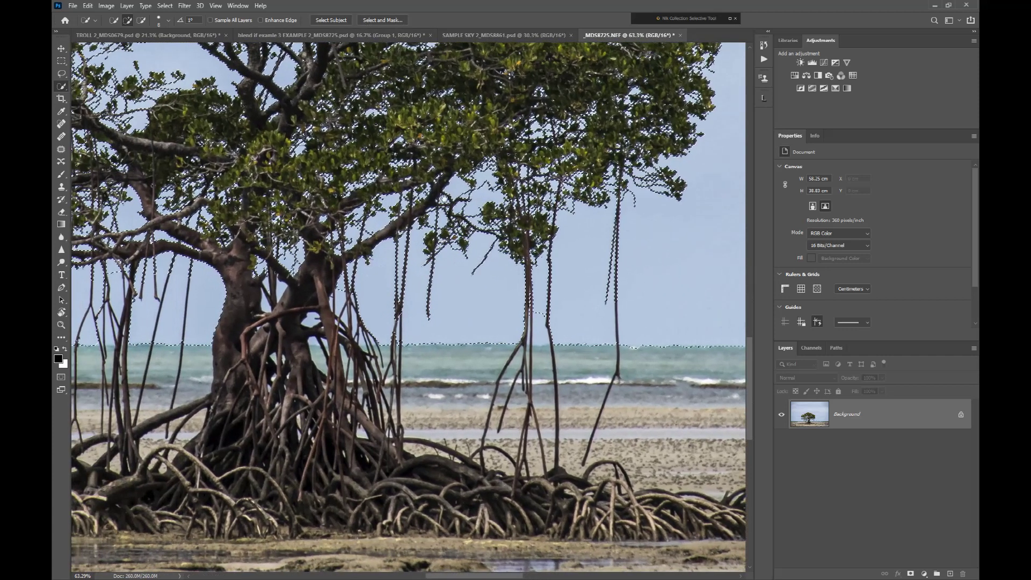
left_click(369, 20)
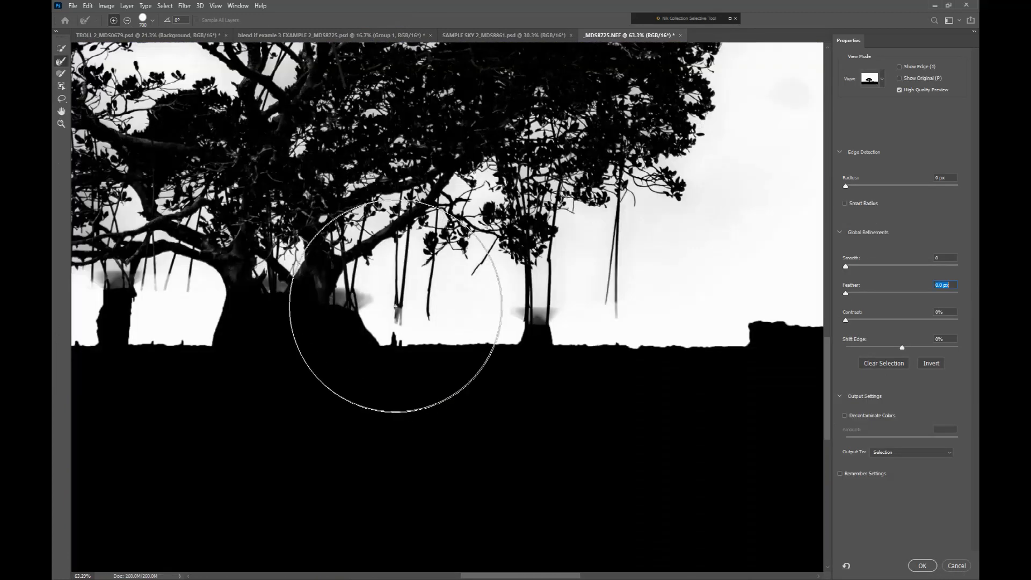
key("bracketleft")
key("bracketleft")
key("bracketleft")
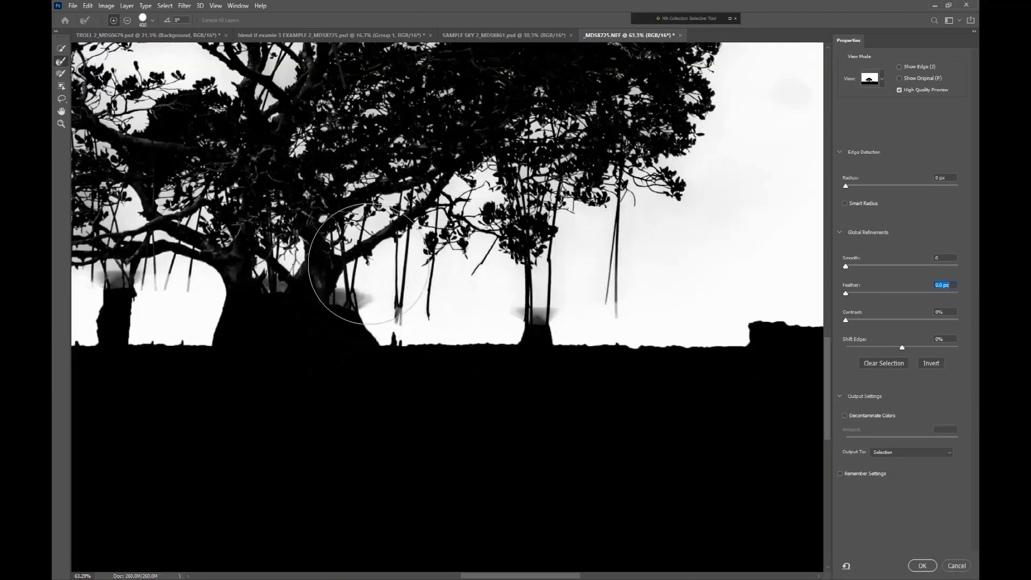
key("bracketleft")
key("bracketleft")
key("bracketleft")
key("bracketleft")
key("bracketleft")
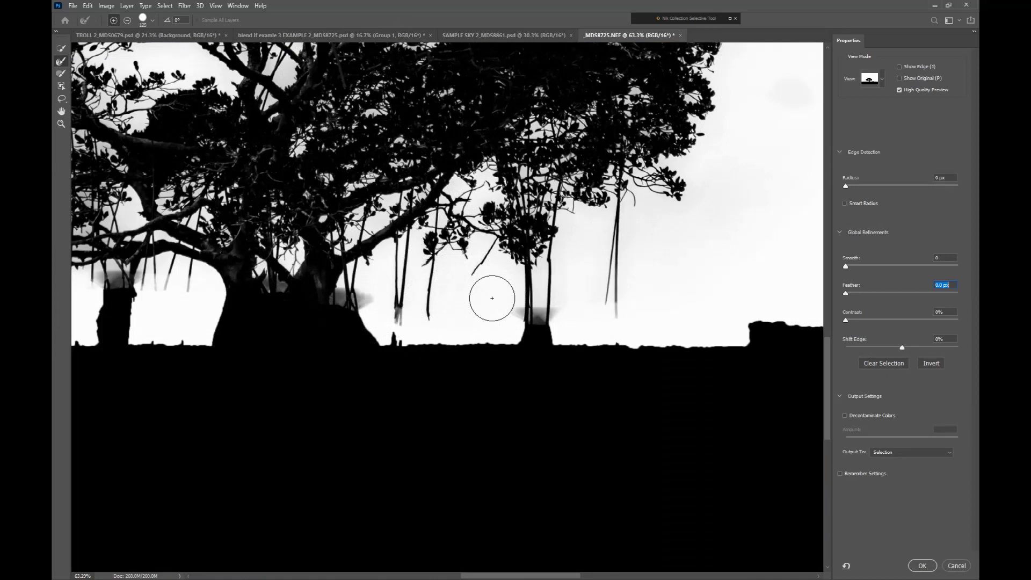
key("bracketleft")
key("bracketleft")
key("bracketleft")
mouse_move(514, 316)
left_mouse_down()
mouse_move(548, 325)
mouse_move(556, 319)
mouse_move(529, 312)
mouse_move(550, 309)
mouse_move(513, 312)
mouse_move(530, 332)
mouse_move(561, 333)
mouse_move(504, 335)
mouse_move(565, 336)
mouse_move(500, 335)
mouse_move(658, 332)
mouse_move(518, 308)
mouse_move(618, 317)
left_mouse_up()
left_click_drag(614, 259, 606, 346)
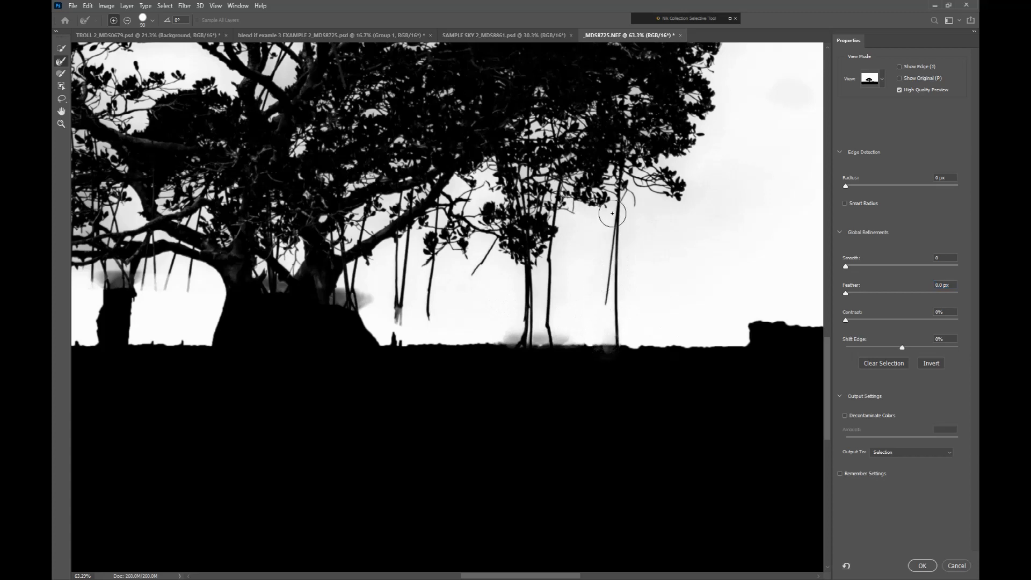
left_click_drag(587, 211, 582, 218)
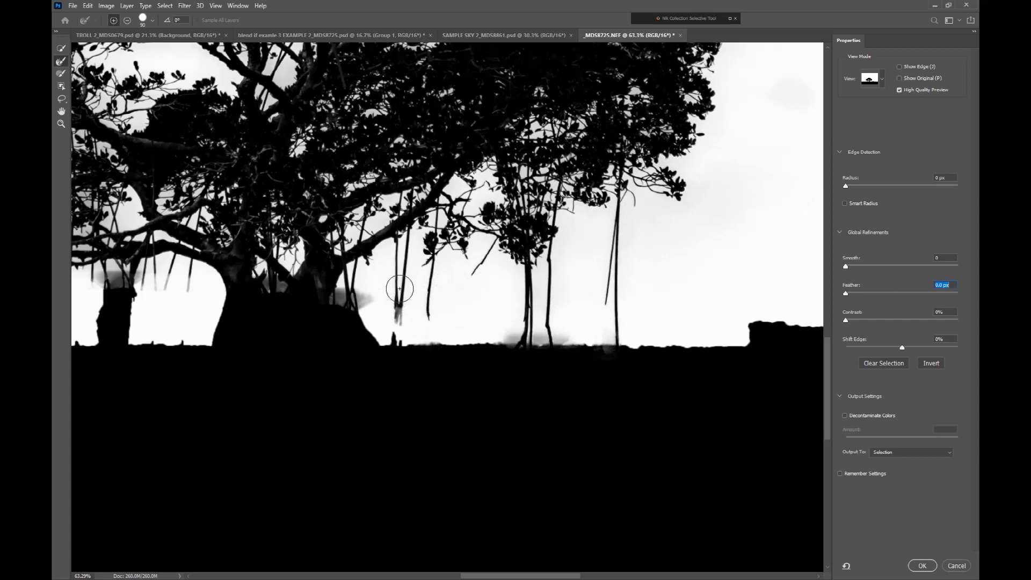
Step: Refine the mask edge along the thin roots just right of the trunk and in the fork of the trunk
left_click_drag(402, 293, 397, 354)
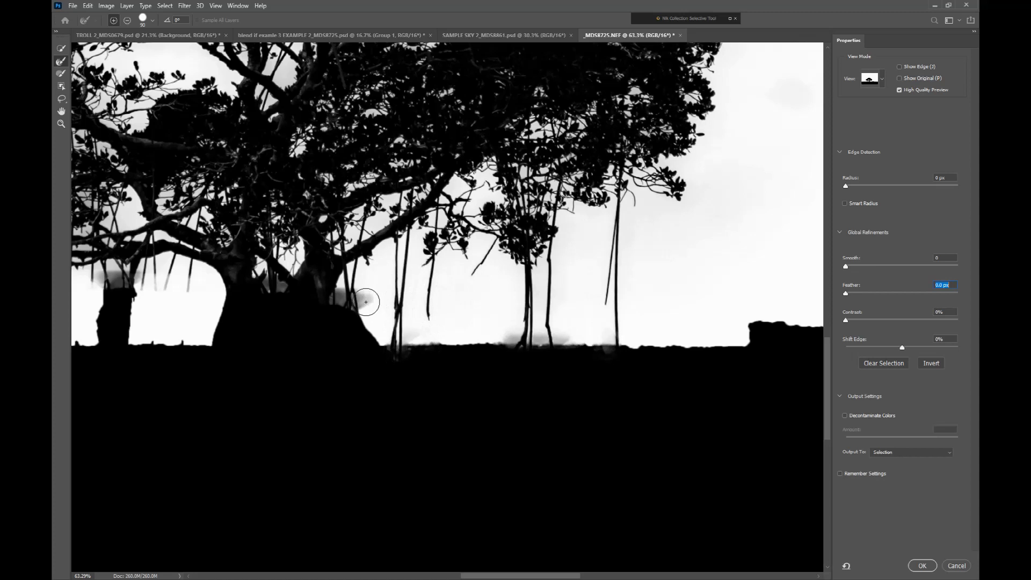
mouse_move(366, 302)
left_mouse_down()
mouse_move(338, 297)
mouse_move(357, 305)
left_mouse_up()
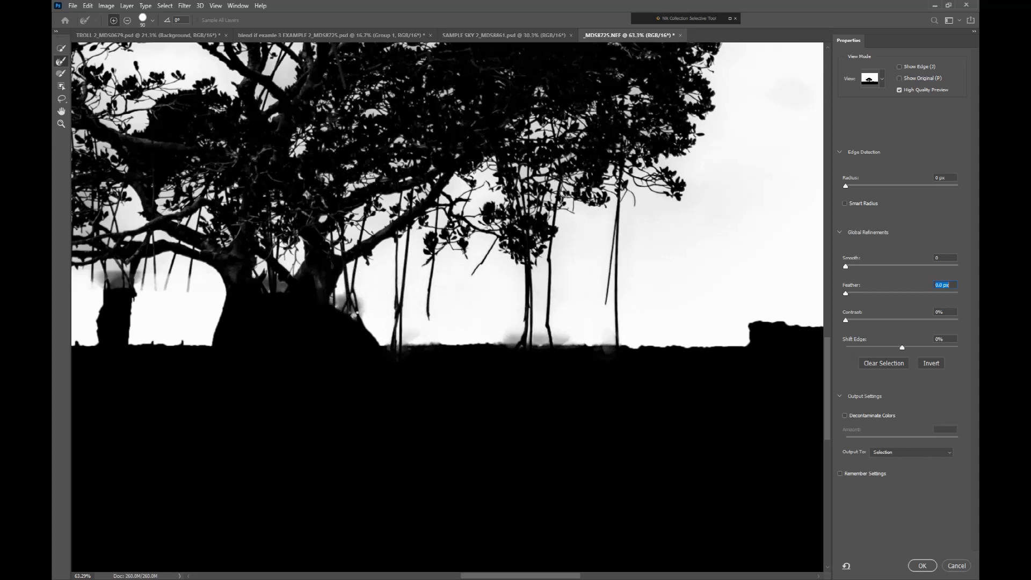
left_click_drag(281, 280, 263, 277)
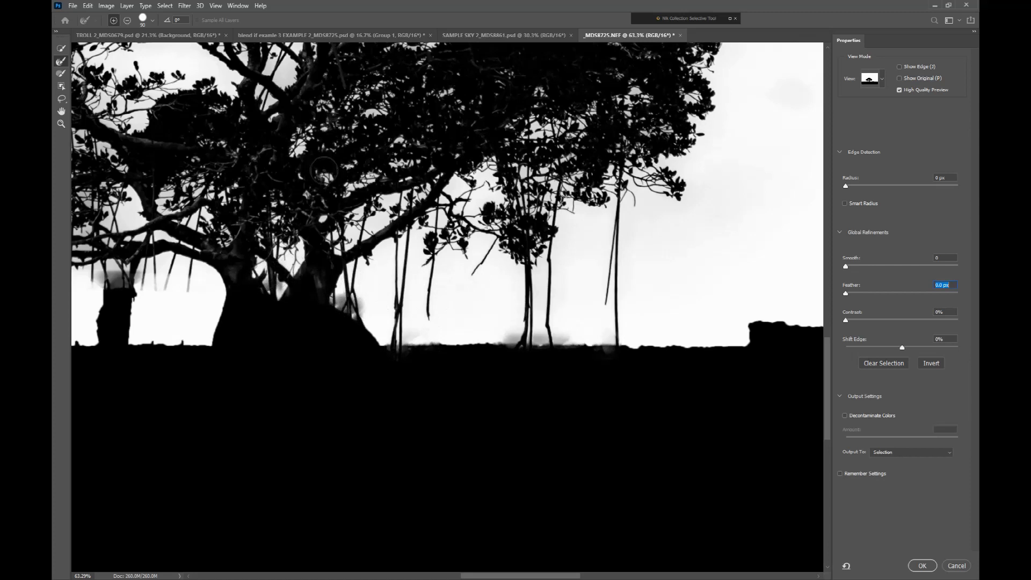
Step: Refine the hanging roots left of the trunk down to the horizon and apply the result as a selection
mouse_move(117, 287)
left_mouse_down()
mouse_move(143, 307)
mouse_move(105, 314)
mouse_move(142, 323)
mouse_move(105, 329)
mouse_move(133, 335)
mouse_move(103, 321)
mouse_move(137, 305)
left_mouse_up()
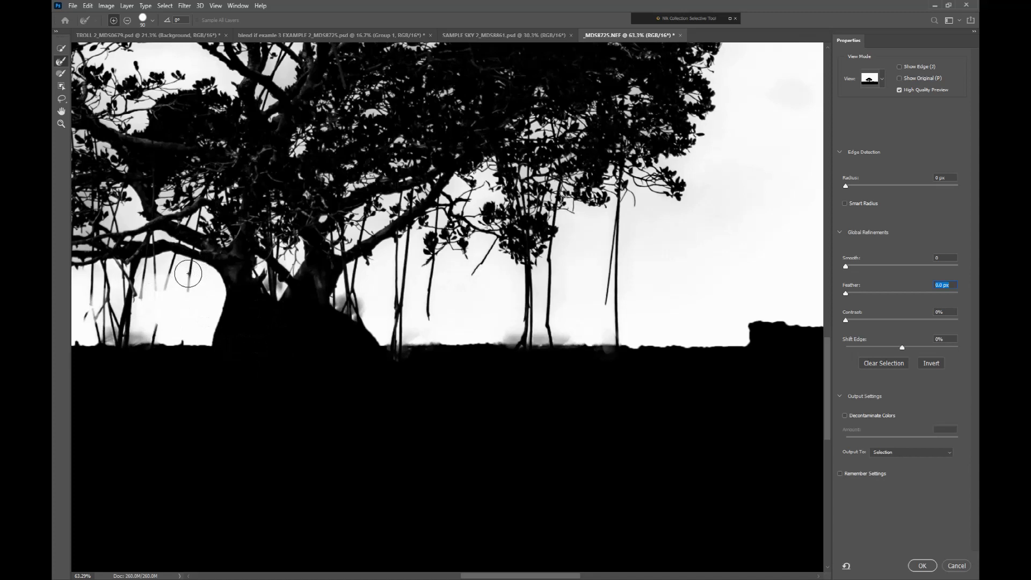
mouse_move(188, 273)
left_mouse_down()
mouse_move(177, 347)
mouse_move(168, 260)
mouse_move(144, 322)
left_mouse_up()
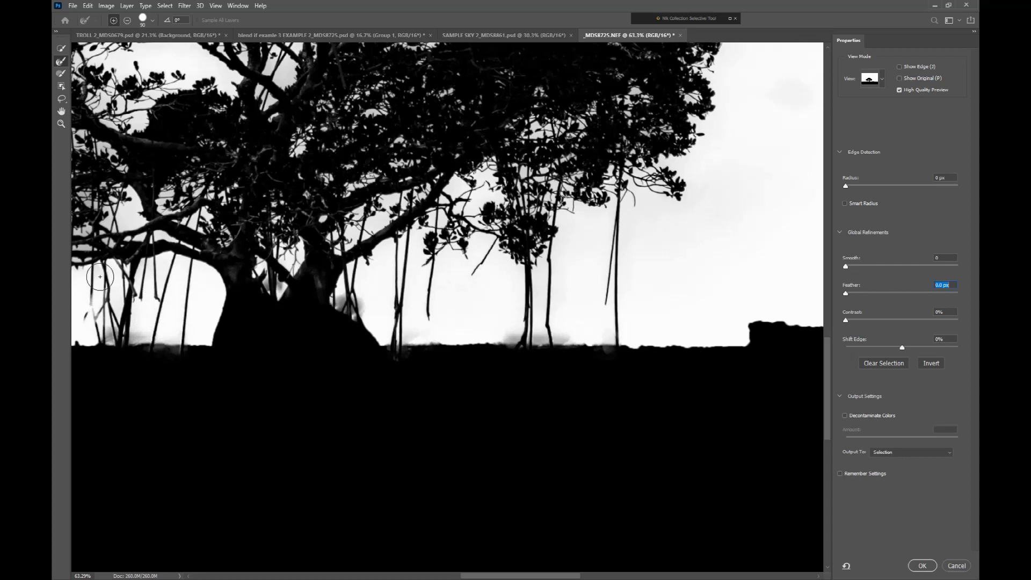
left_click_drag(194, 286, 345, 339)
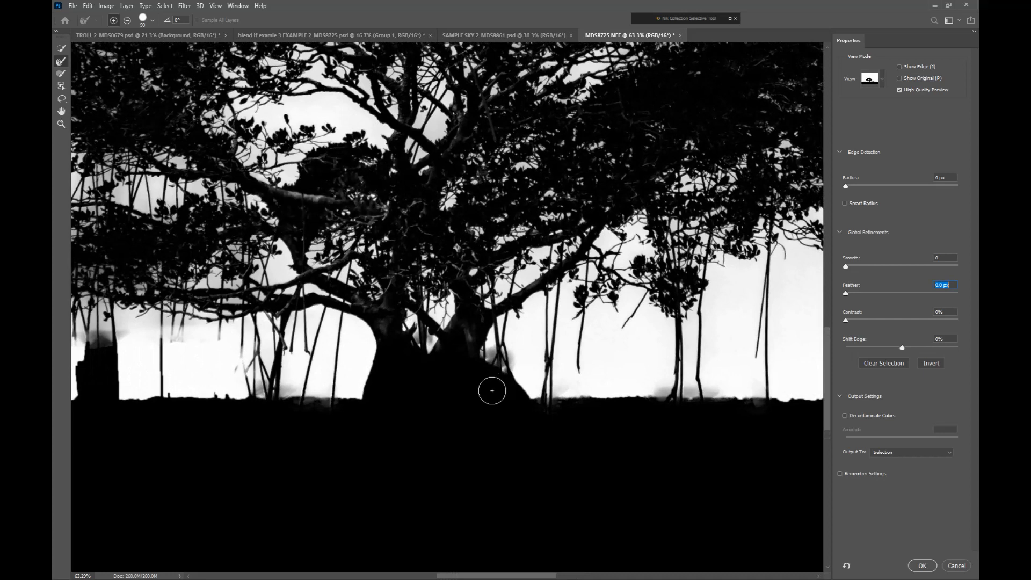
left_click(921, 566)
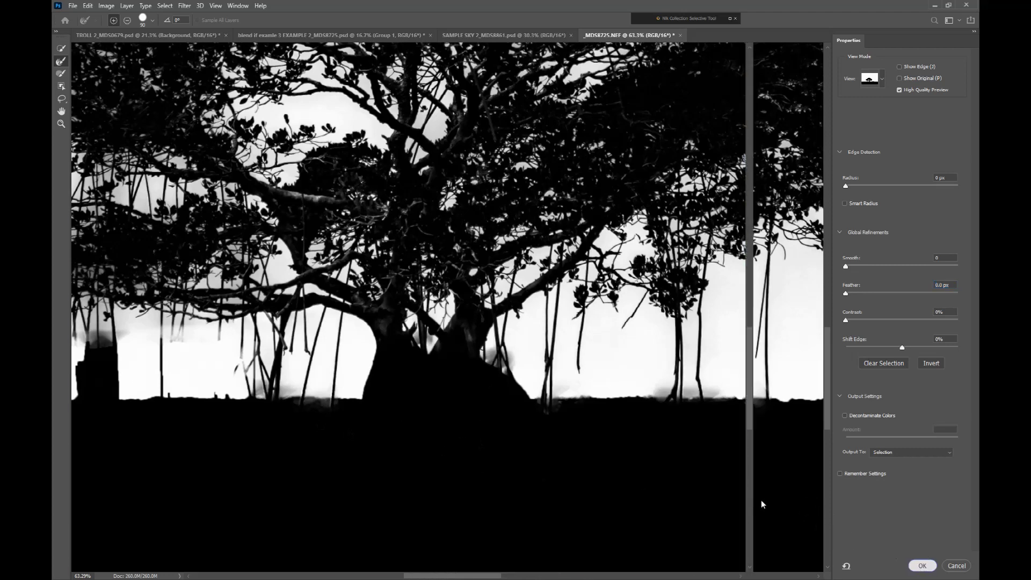
scroll(457, 323, "down", 2)
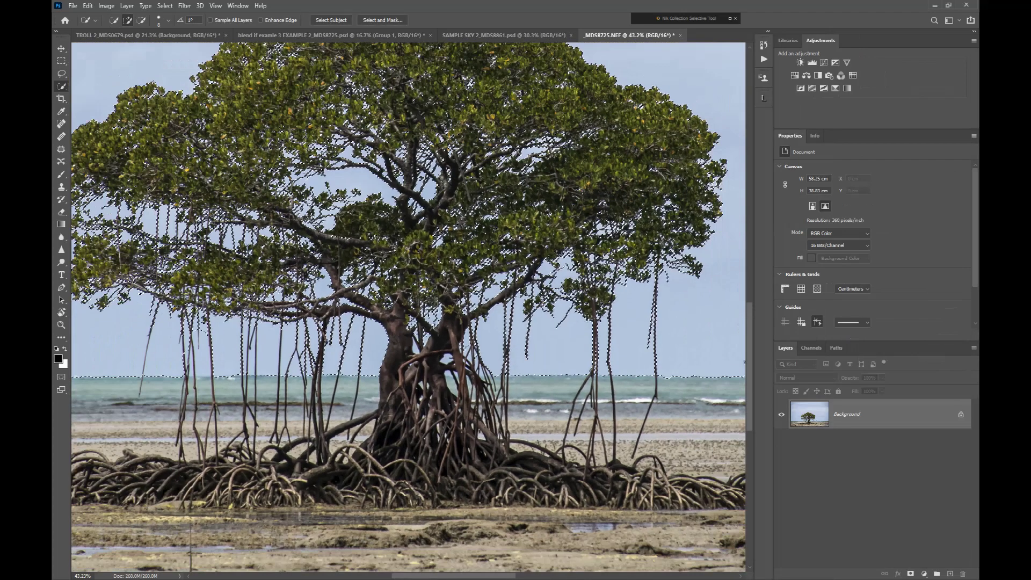
Step: Display the sky selection as a Quick Mask overlay and examine its coverage around the tree's canopy, trunk and hanging roots
scroll(395, 280, "up", 4)
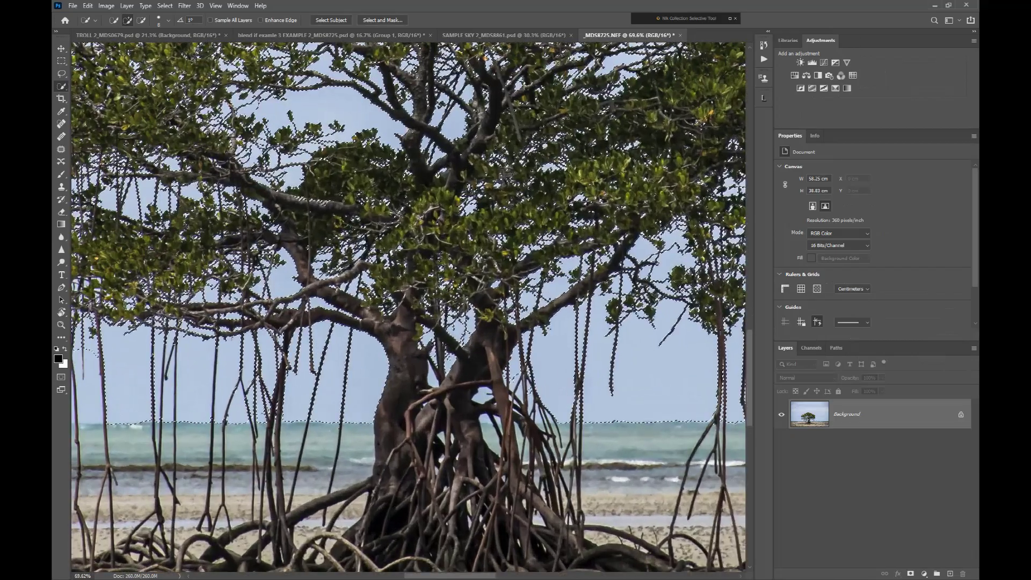
scroll(322, 349, "down", 3)
scroll(322, 350, "down", 3)
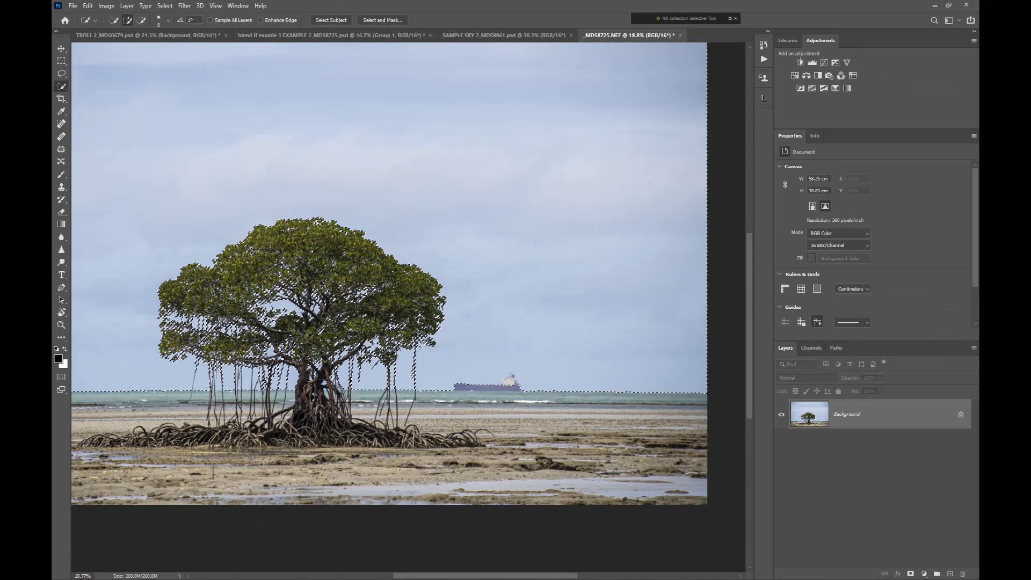
scroll(395, 274, "down", 2)
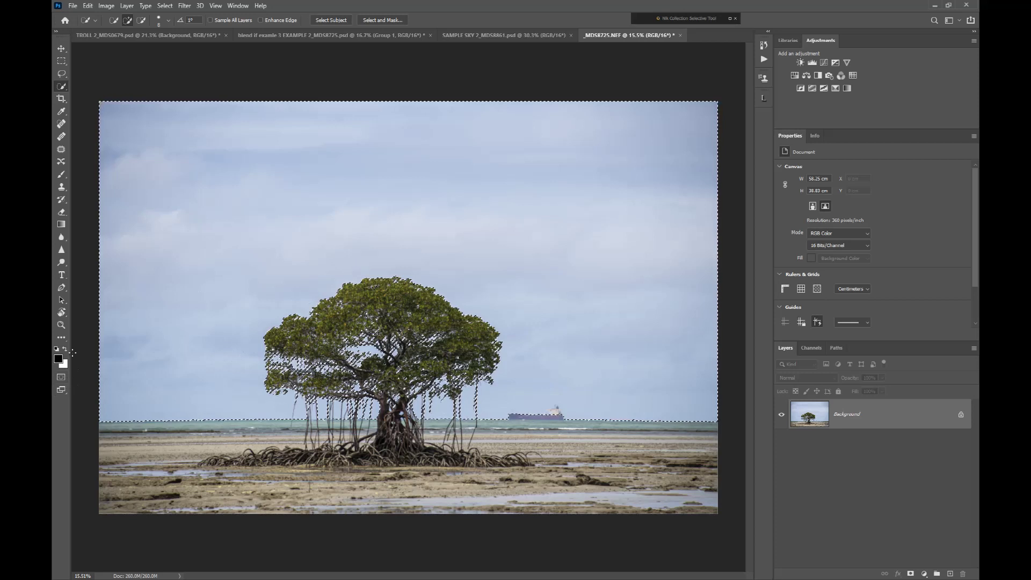
left_click(61, 378)
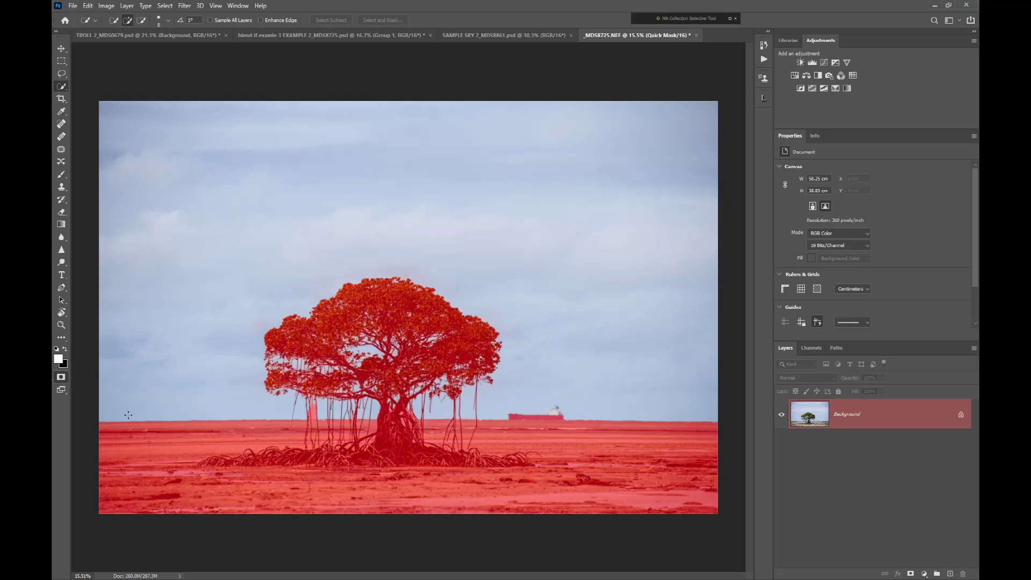
scroll(333, 427, "up", 2)
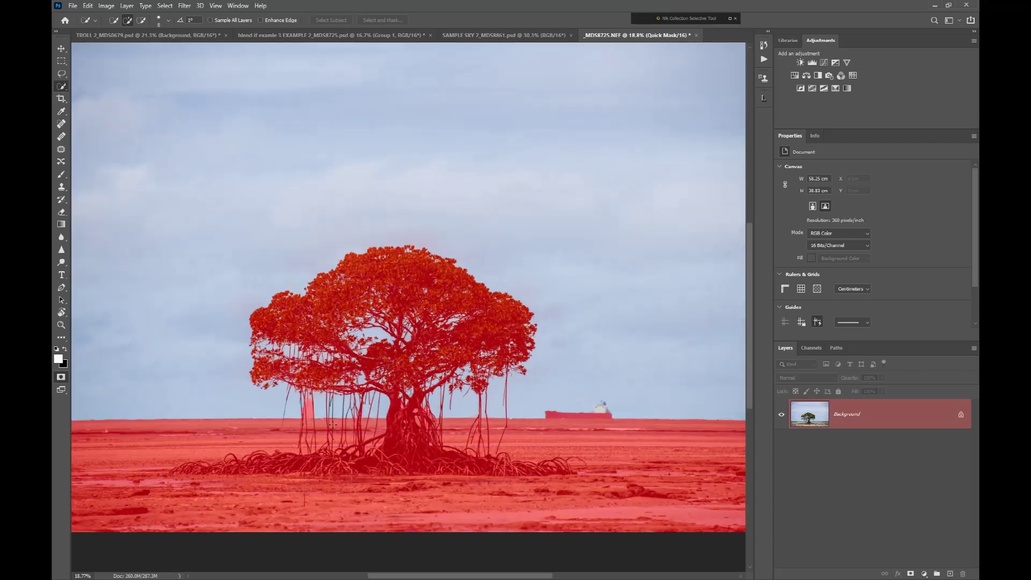
scroll(336, 439, "up", 4)
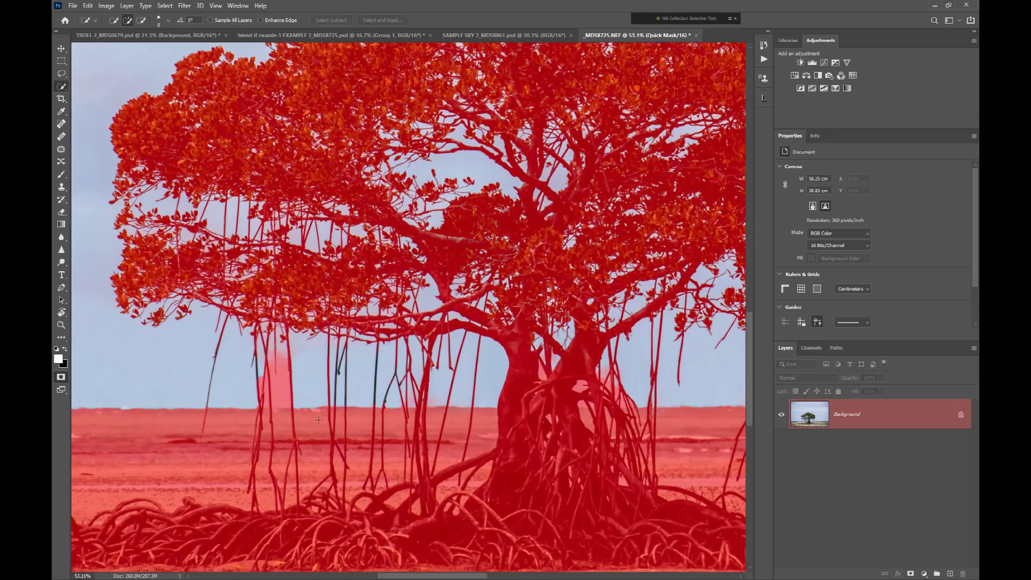
scroll(352, 373, "up", 1)
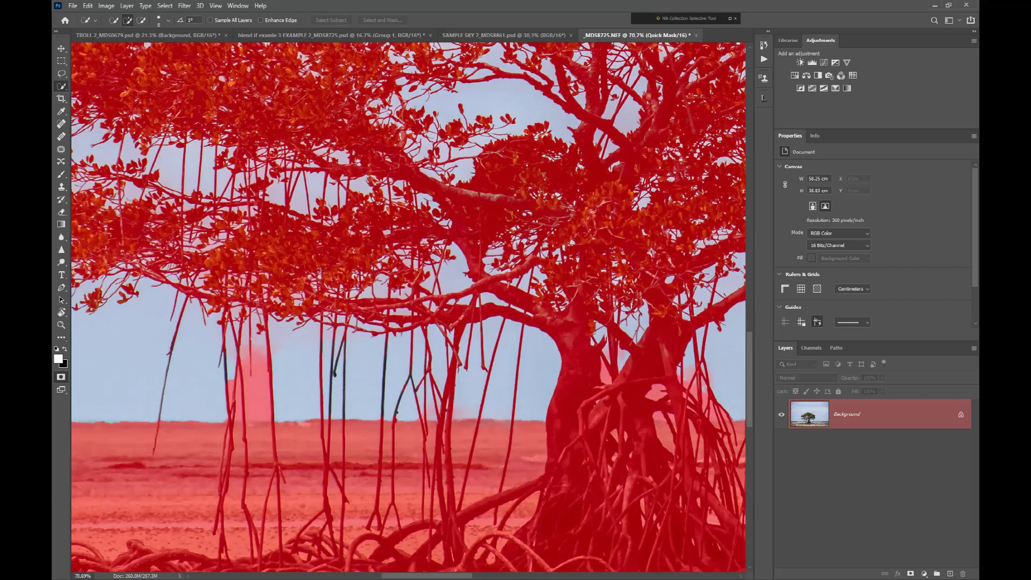
left_click_drag(649, 374, 393, 306)
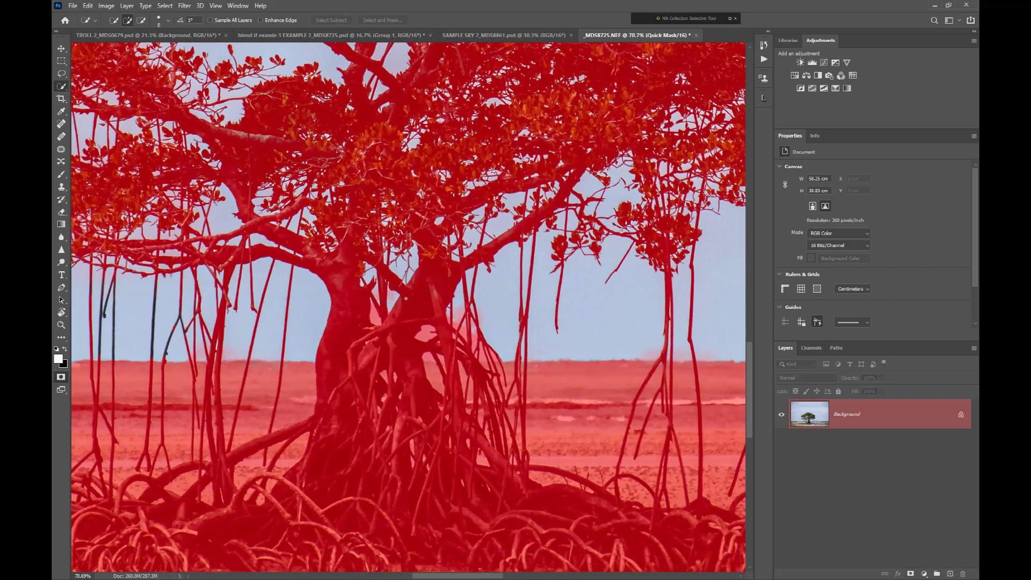
Step: Examine the mask along the horizon and around the ship, and leave Quick Mask mode
scroll(407, 299, "down", 10)
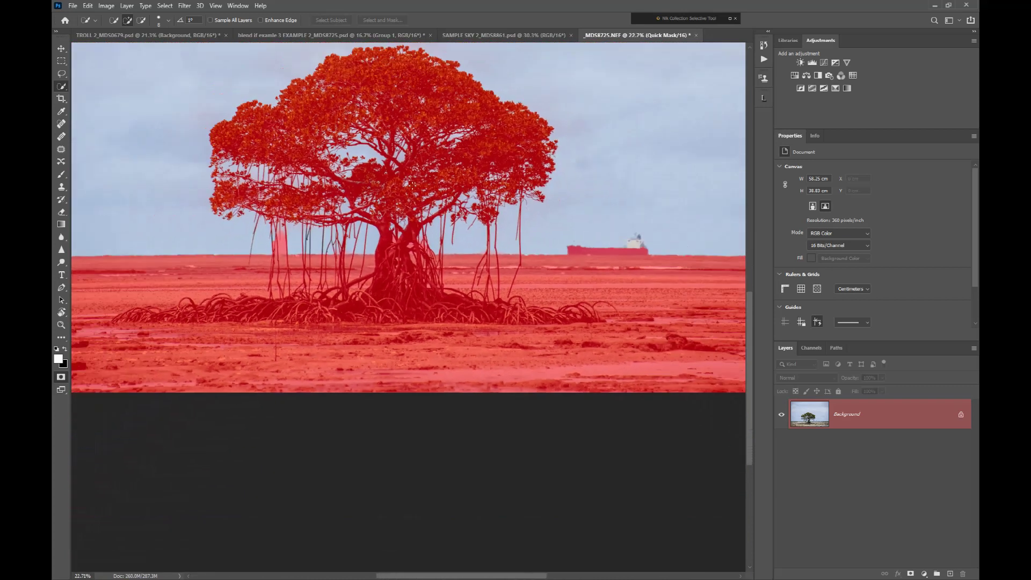
scroll(406, 185, "down", 3)
scroll(607, 231, "up", 4)
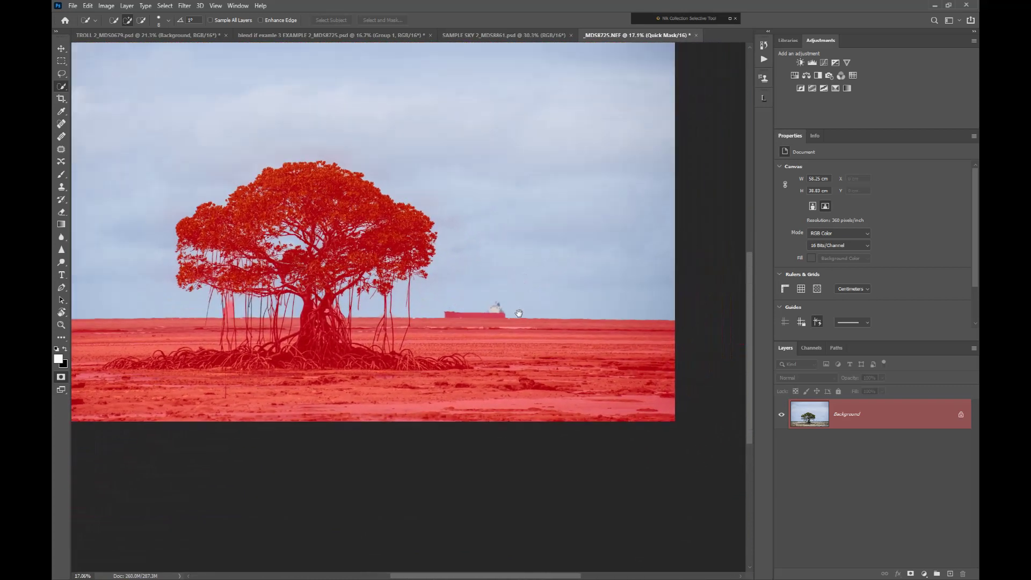
scroll(479, 318, "up", 1)
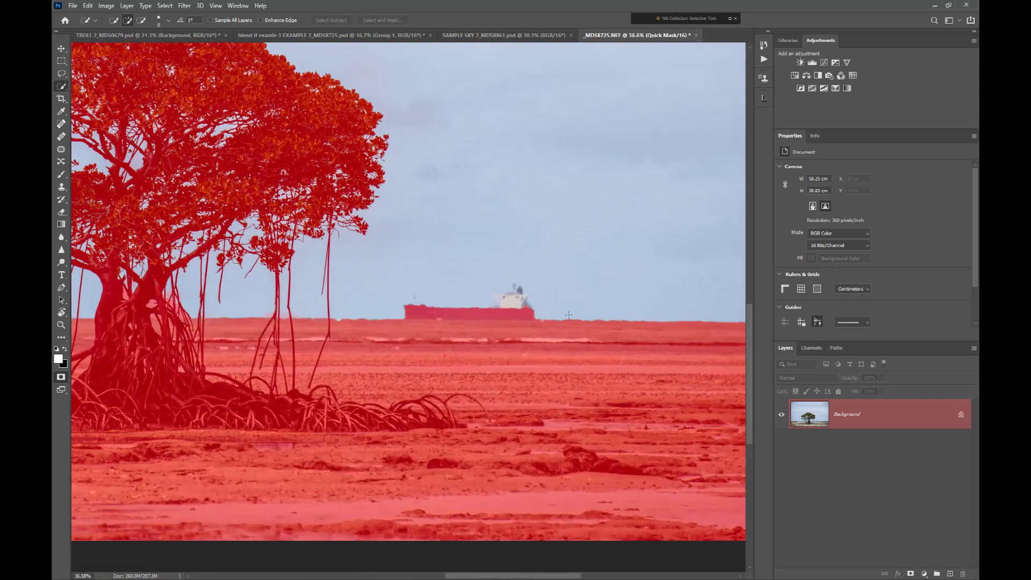
scroll(421, 304, "down", 6)
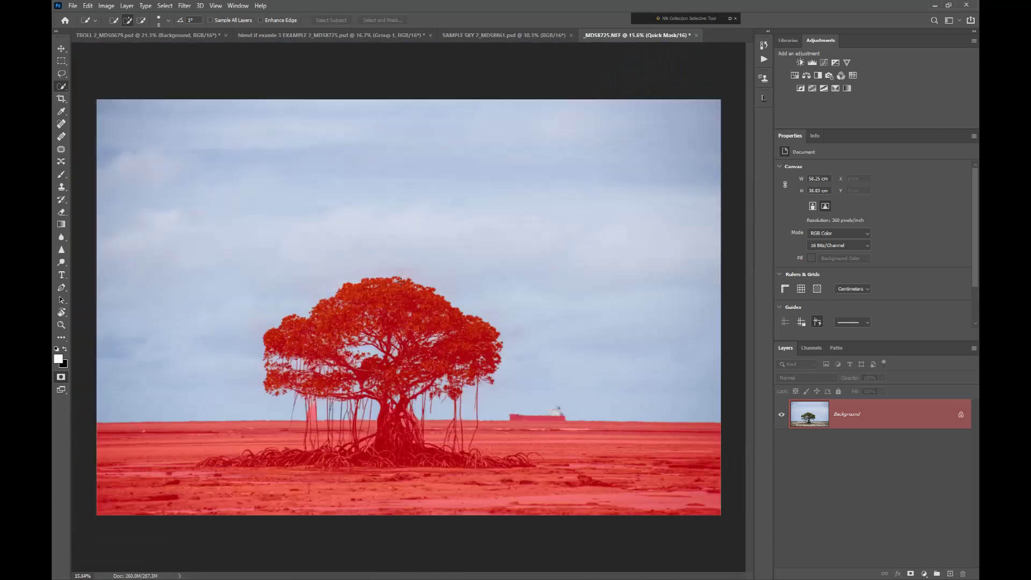
scroll(404, 265, "up", 1)
left_click(62, 377)
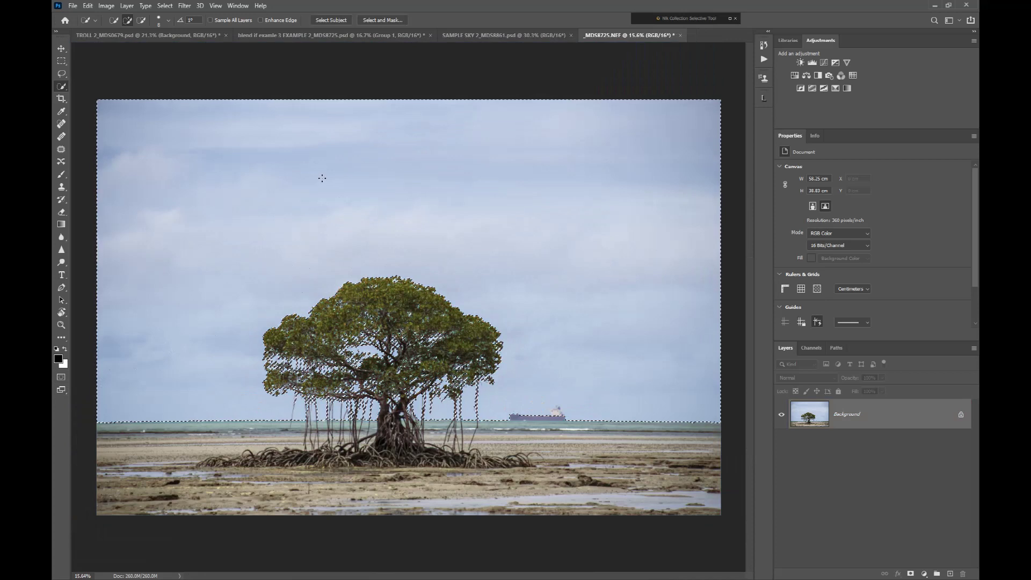
Step: Reapply the selection from Select and Mask unchanged and save it as a new channel named SKY
left_click(382, 20)
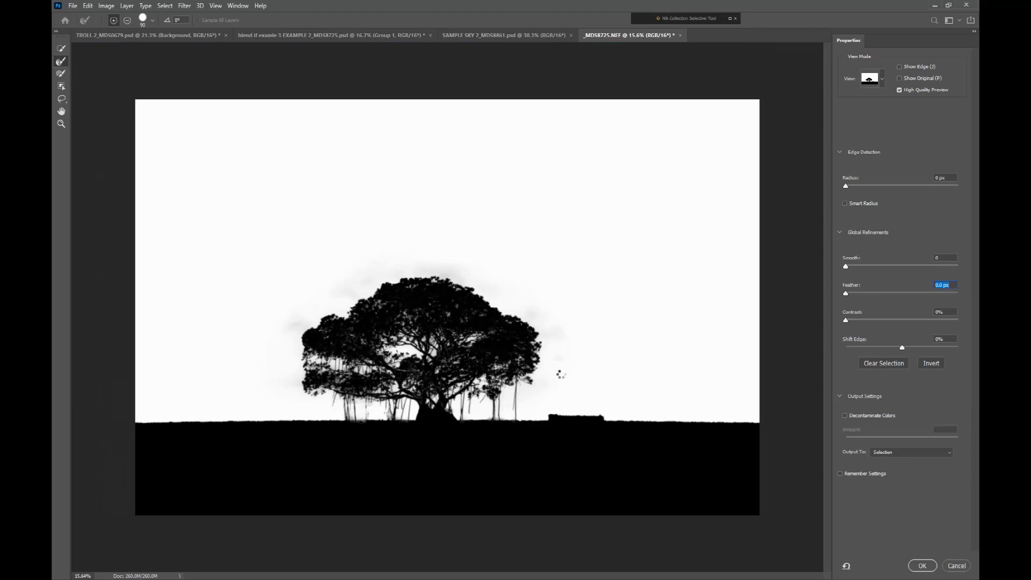
left_click(923, 565)
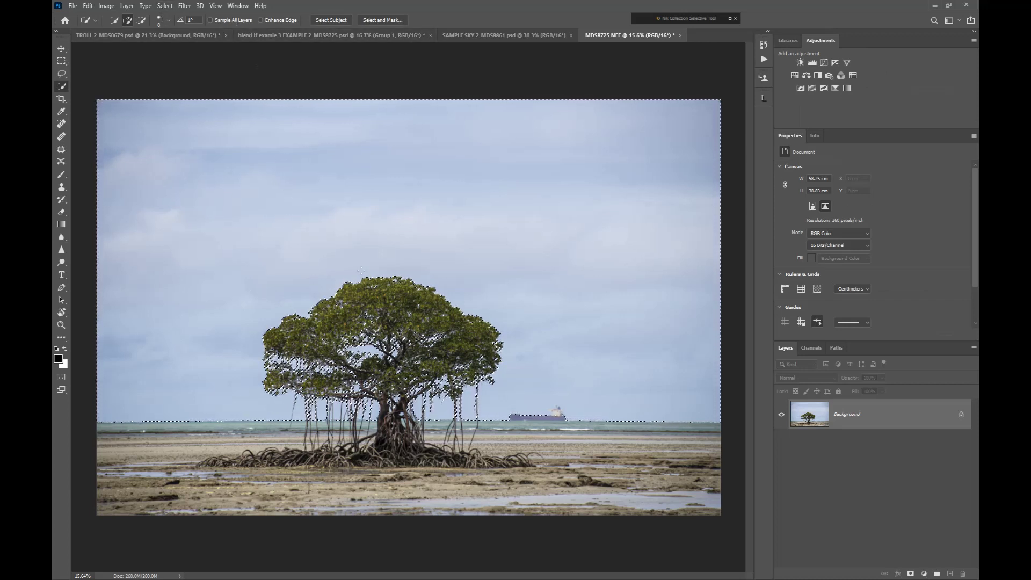
left_click(163, 6)
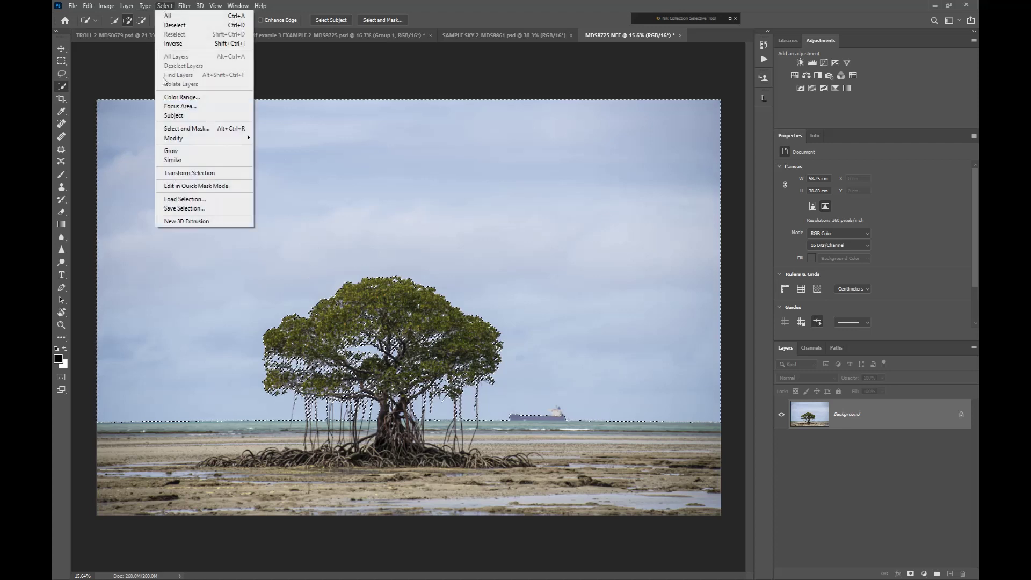
left_click(186, 211)
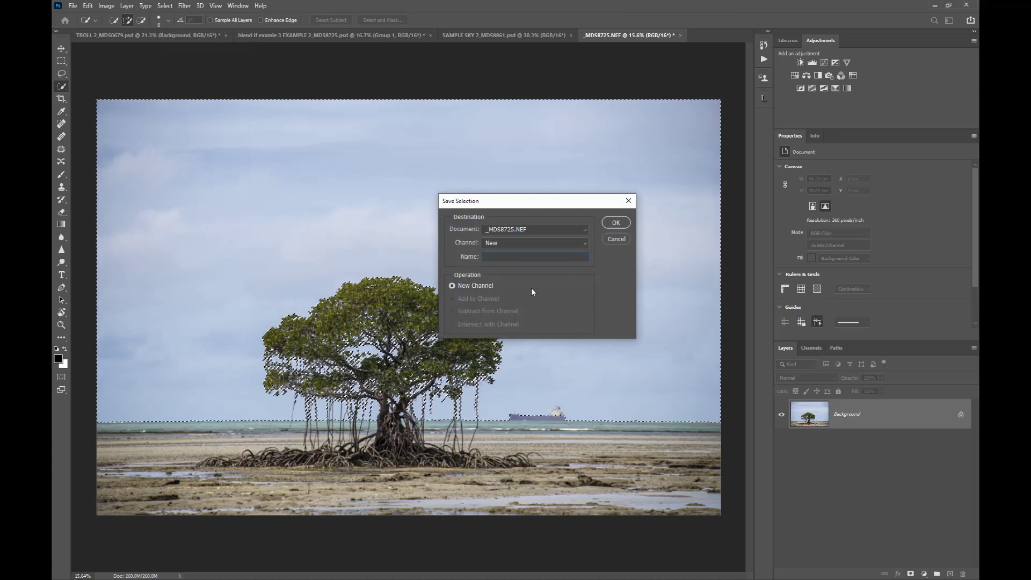
type("SKY")
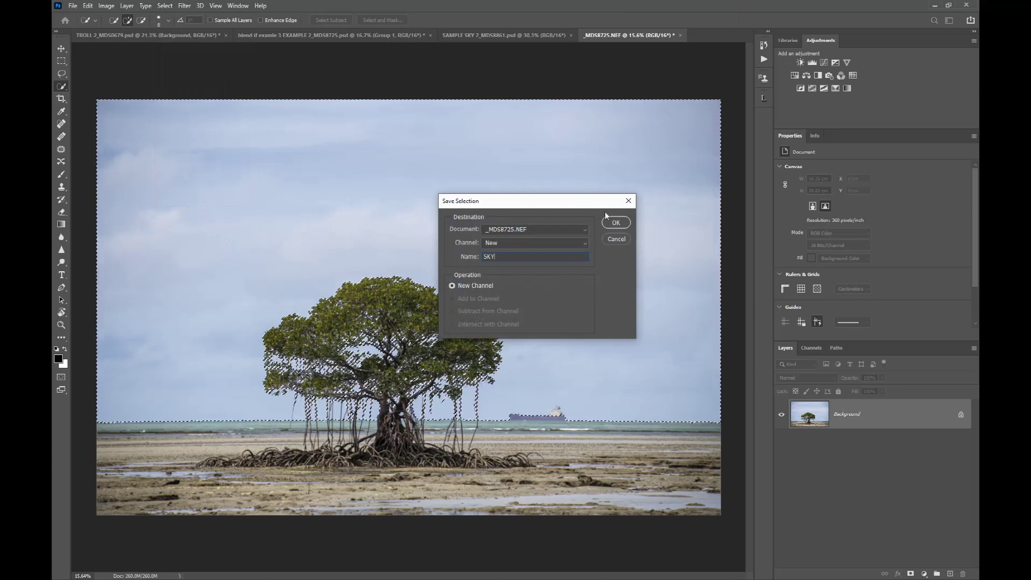
left_click(617, 223)
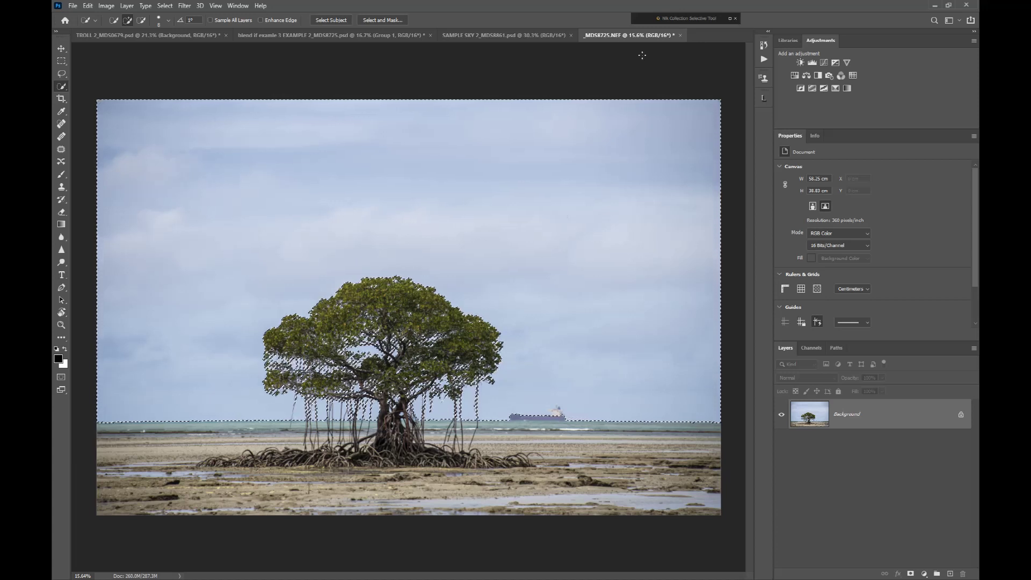
Step: Reopen Select and Mask, try a larger edge detection radius, return it to 0 px and enable Smart Radius
left_click(383, 20)
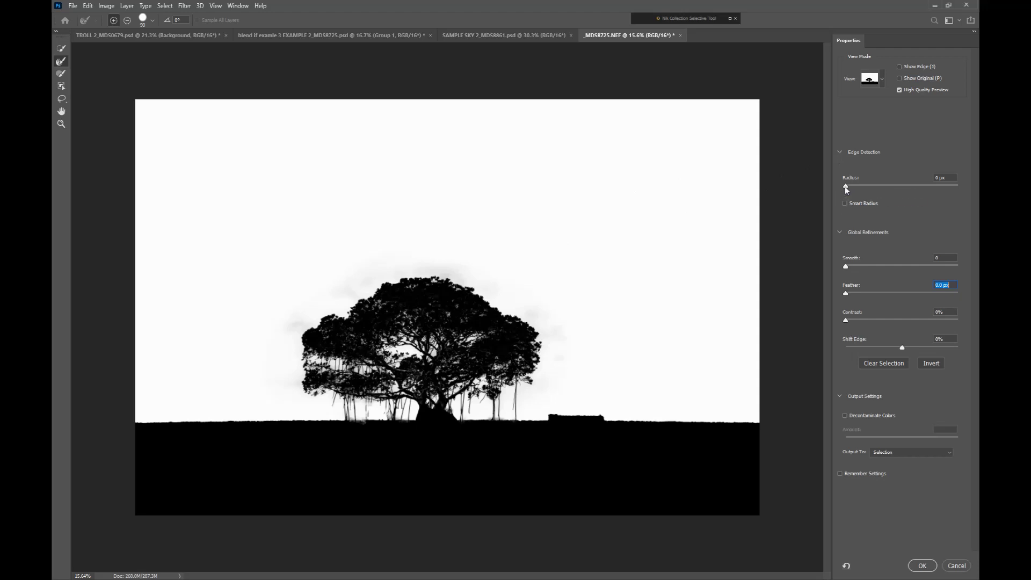
left_click(880, 186)
left_click_drag(879, 186, 846, 187)
left_click(845, 204)
key("alt")
Step: Try a strong feather on the mask's edges and return the feather to 0 px
left_click_drag(908, 295, 924, 295)
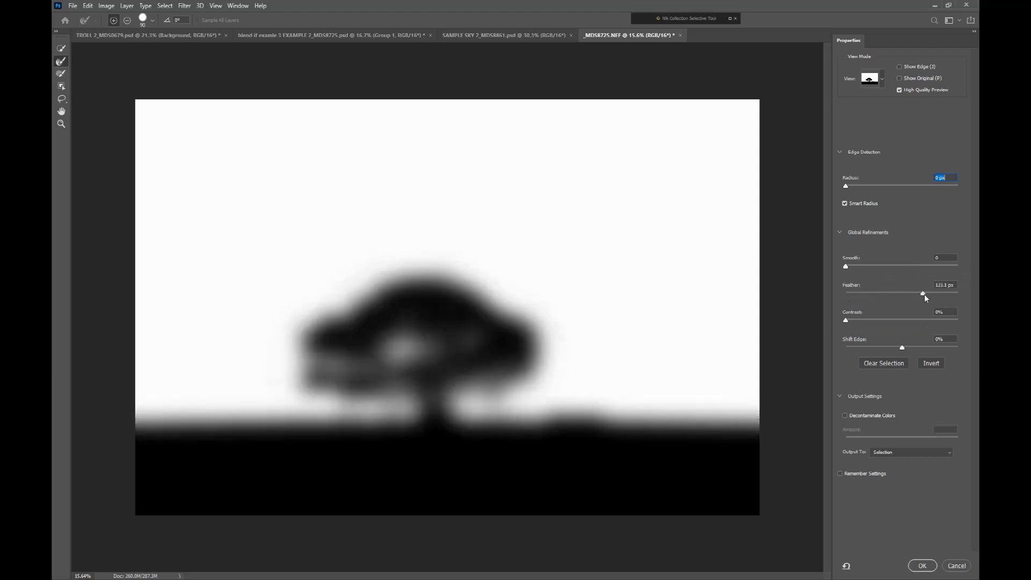
left_click(918, 294)
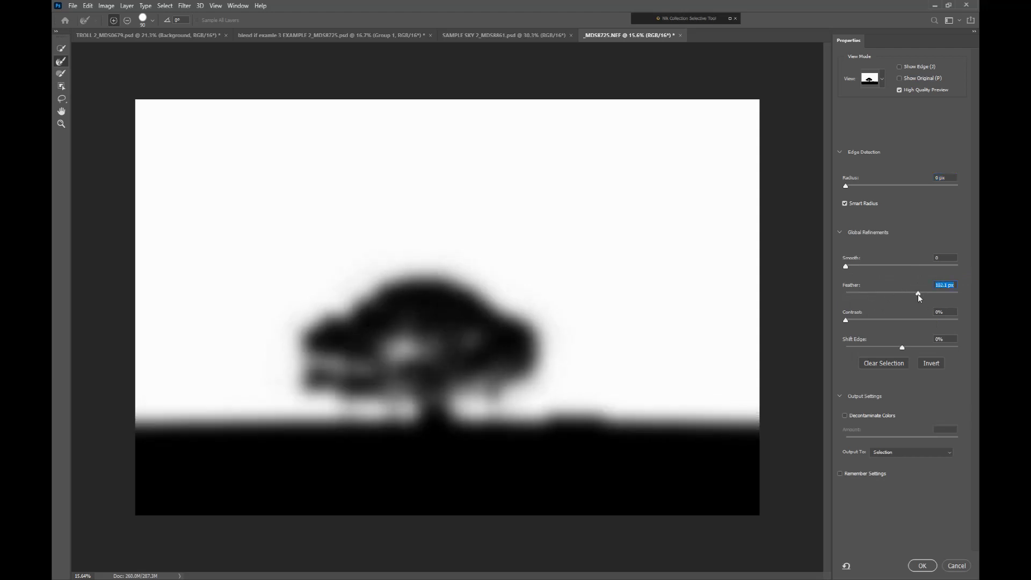
left_click_drag(918, 295, 834, 295)
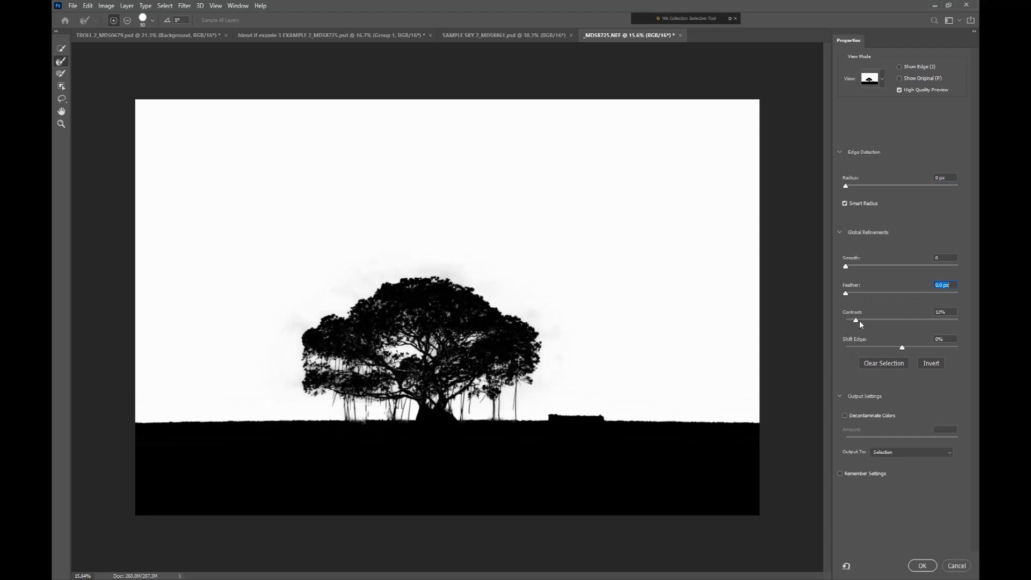
Step: Try 22% contrast on the mask, reduce it to 1% and apply the result as a selection
left_click(871, 321)
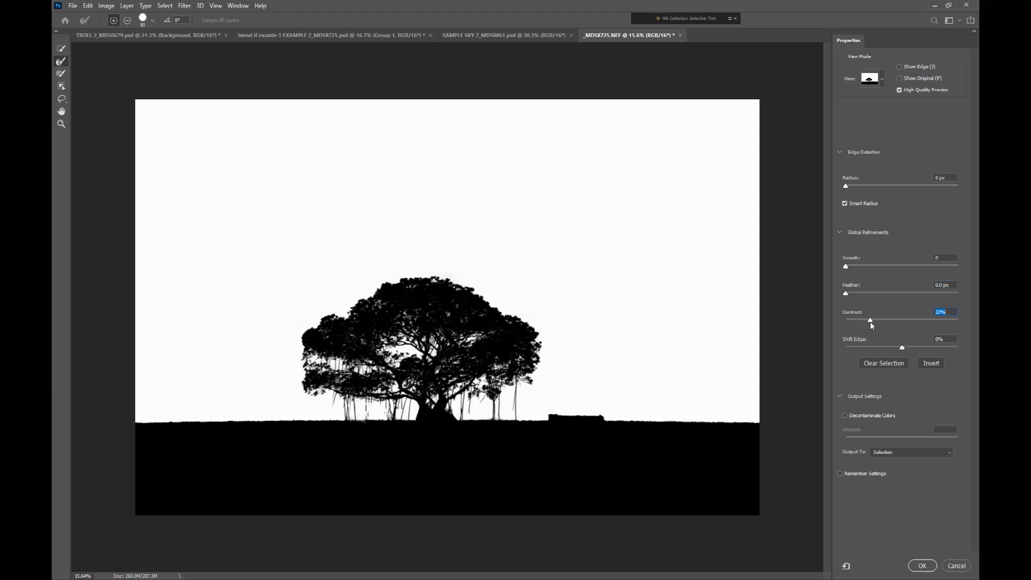
left_click(870, 321)
left_click_drag(869, 321, 846, 320)
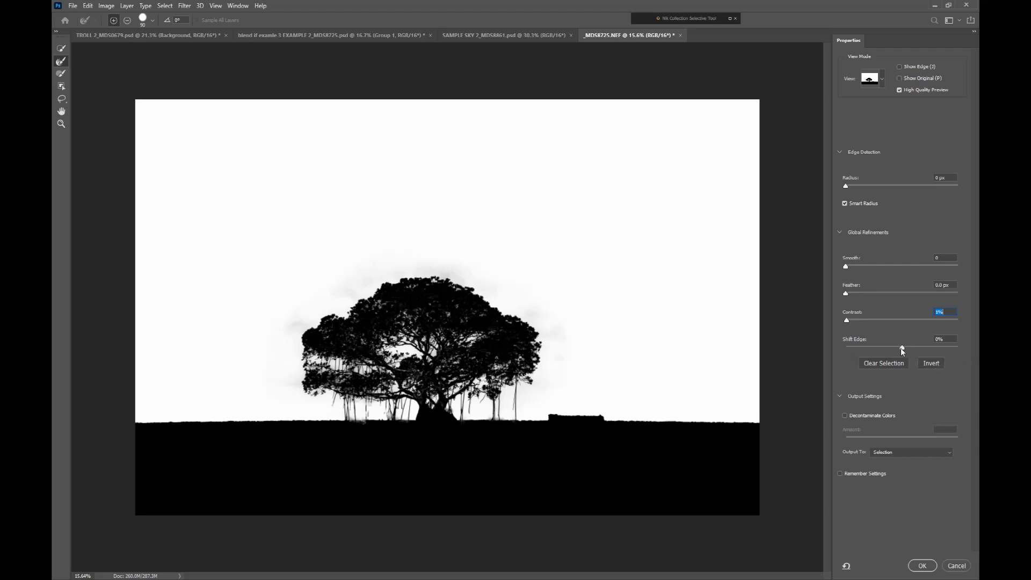
left_click(918, 567)
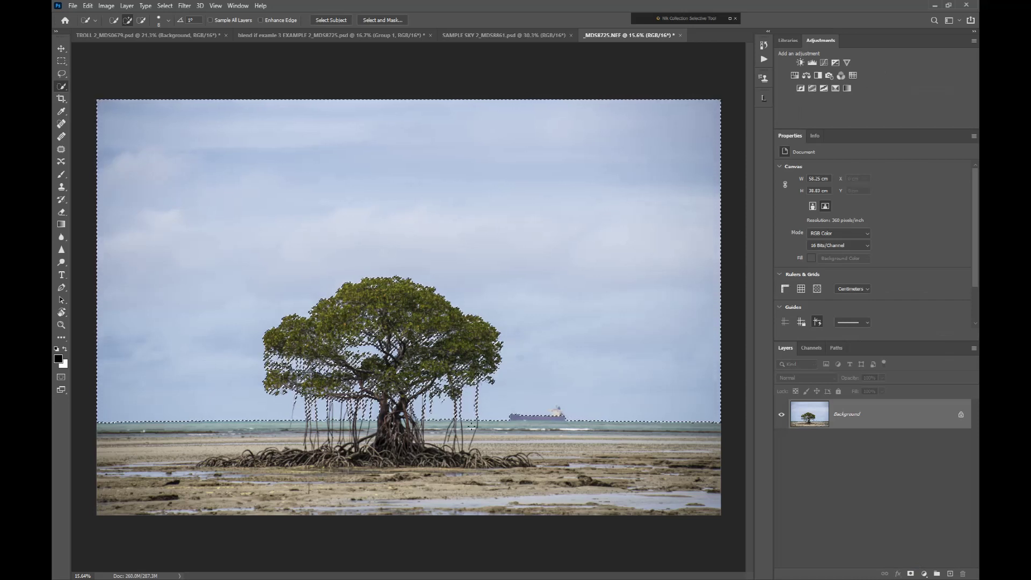
Step: Subtract the ship's superstructure and mast from the sky selection with the Quick Selection tool
scroll(409, 308, "up", 1)
scroll(567, 421, "up", 15)
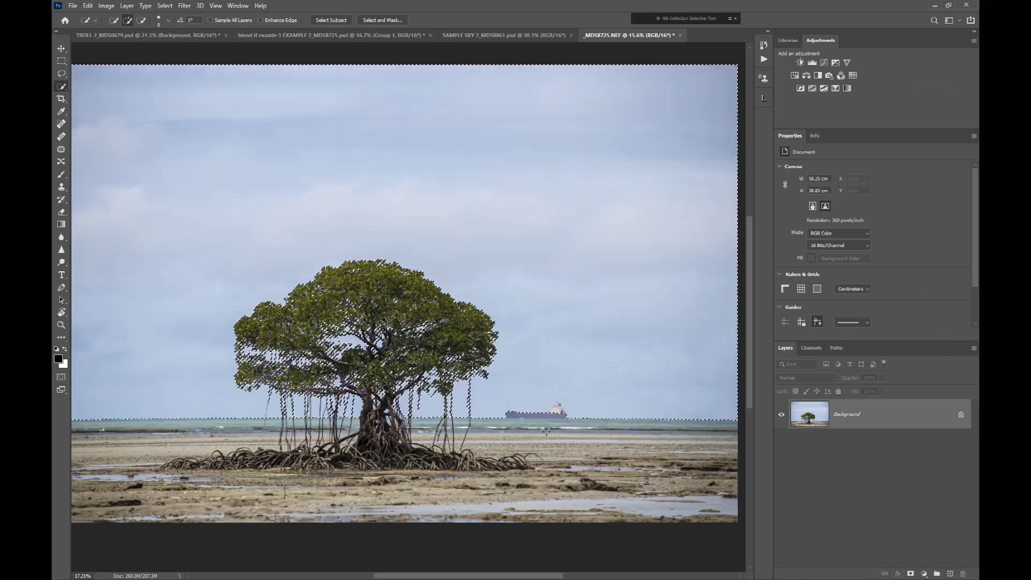
scroll(526, 391, "up", 1)
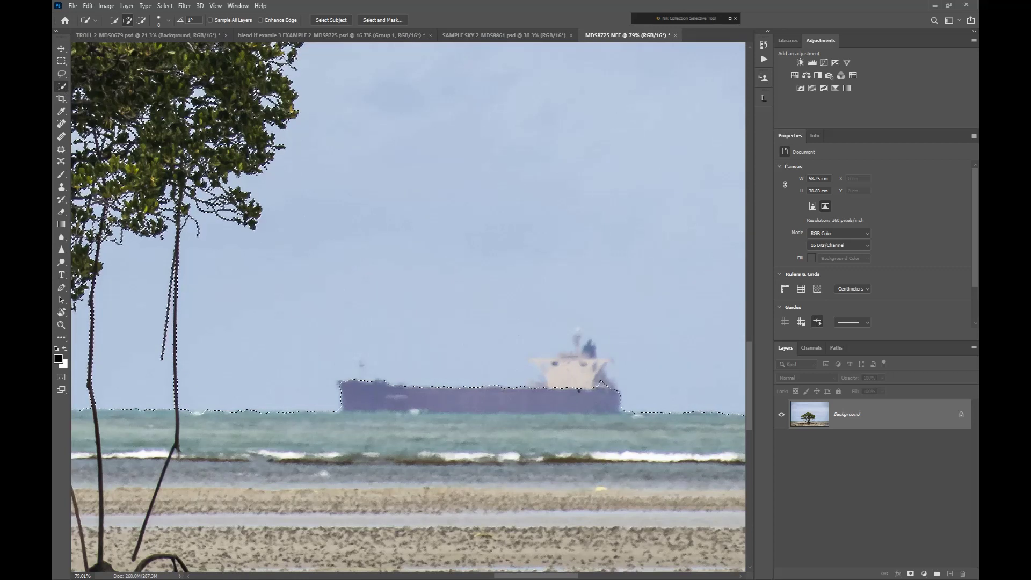
left_click(140, 22)
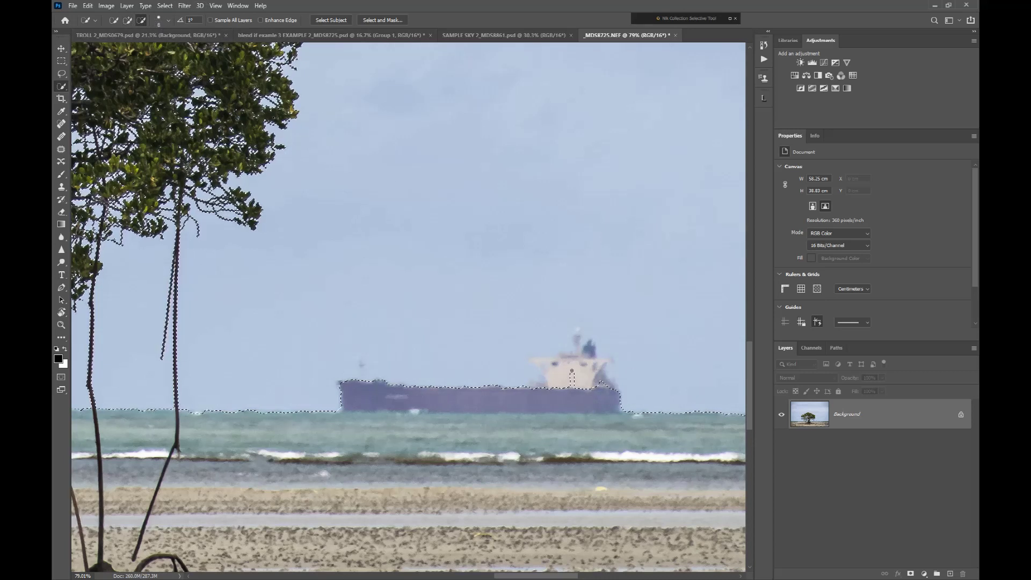
left_click_drag(569, 379, 580, 370)
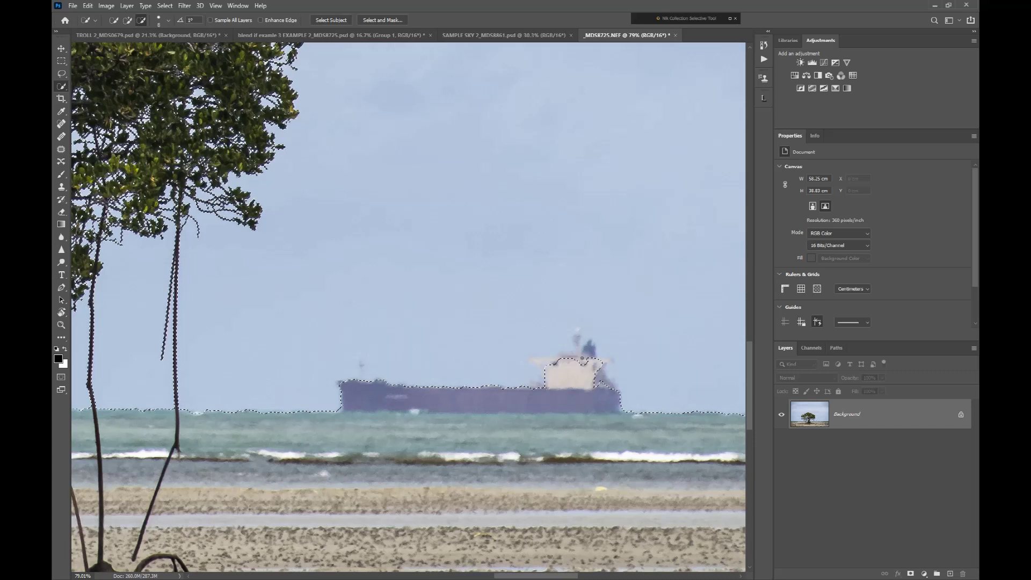
left_click_drag(564, 360, 532, 360)
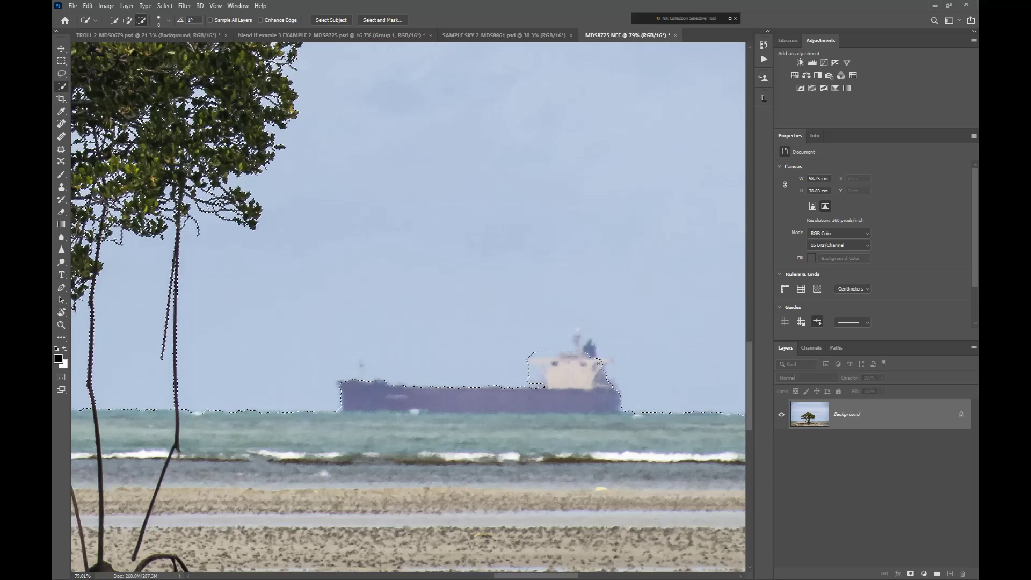
left_click(609, 361)
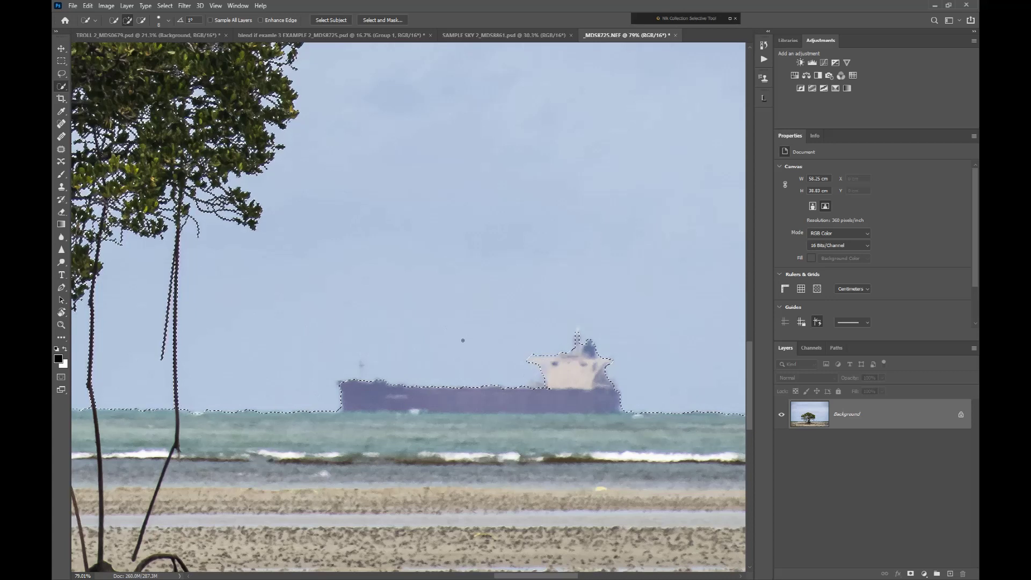
key("alt")
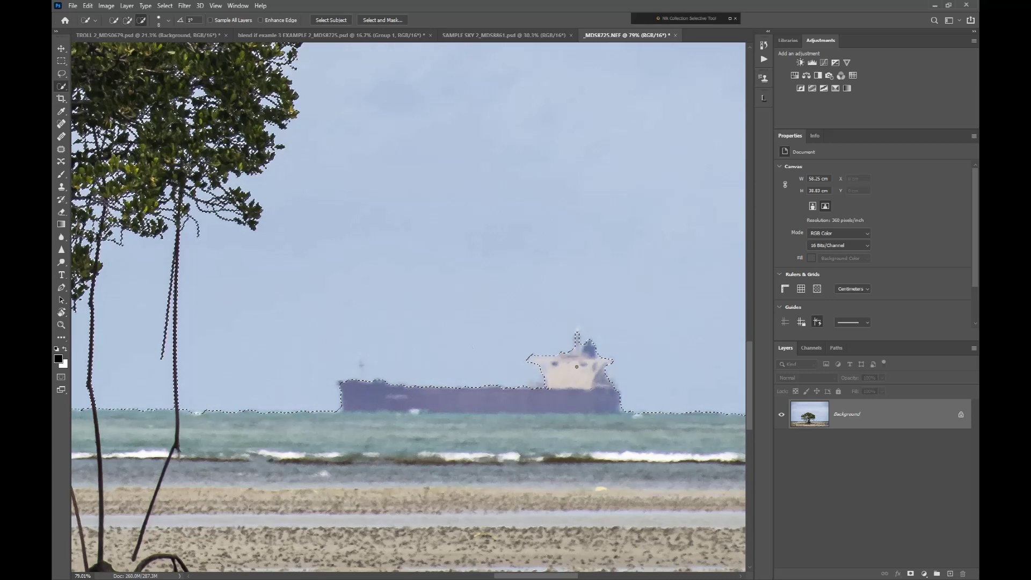
scroll(577, 367, "down", 6)
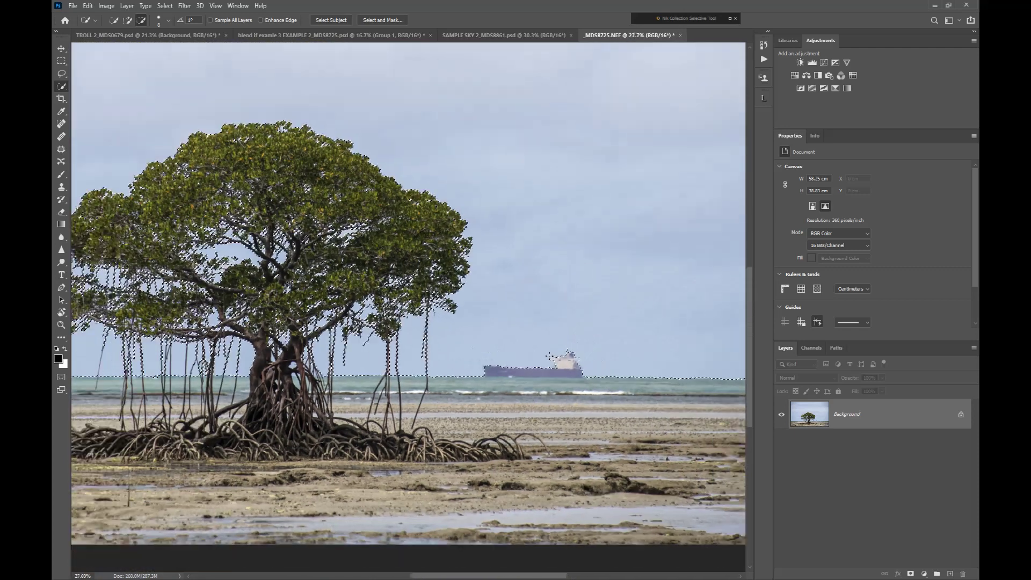
scroll(551, 359, "down", 2)
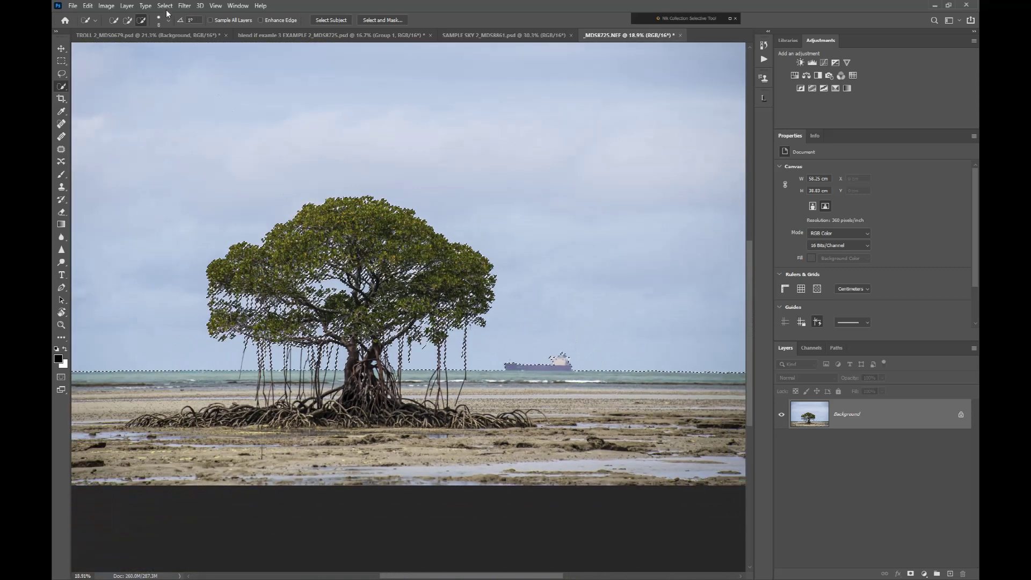
Step: Save the current sky selection to the existing SKY channel, using the Replace Channel operation
left_click(165, 6)
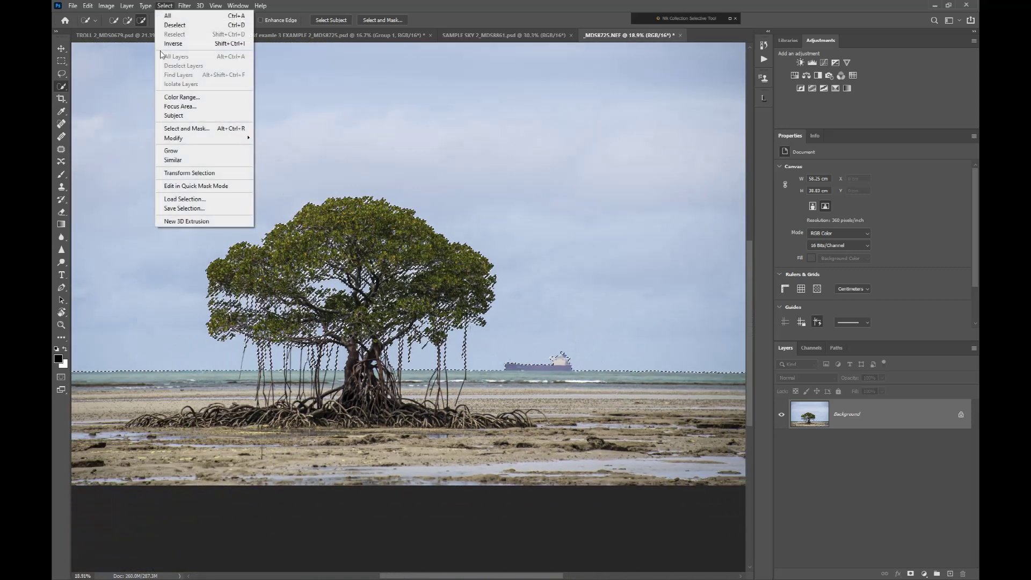
left_click(173, 209)
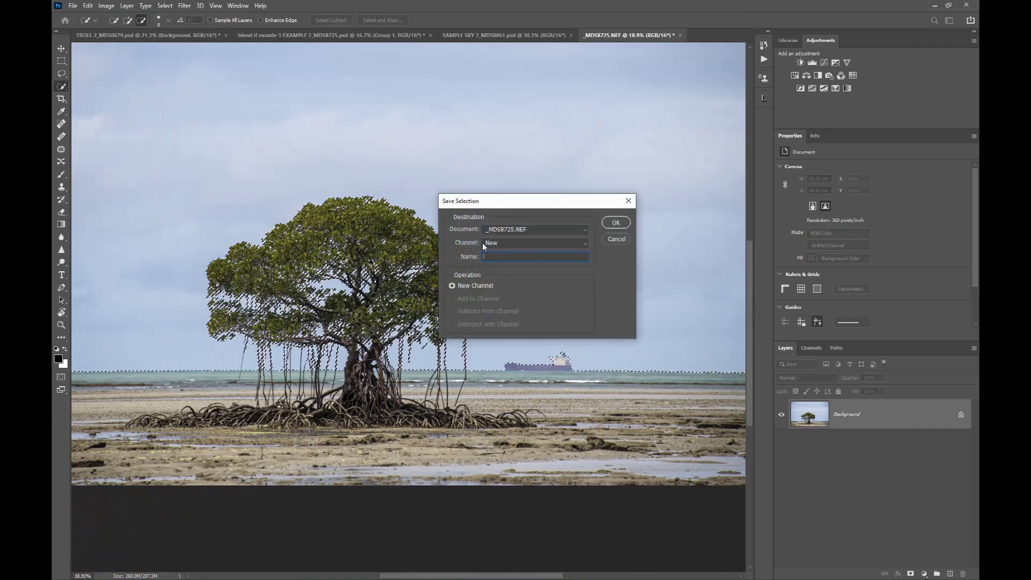
left_click(585, 242)
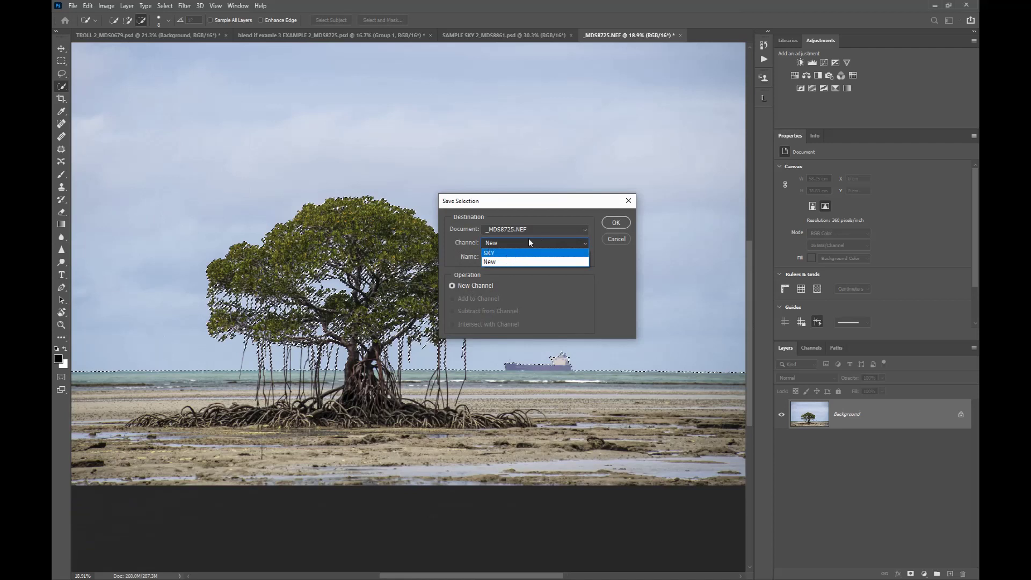
left_click(491, 251)
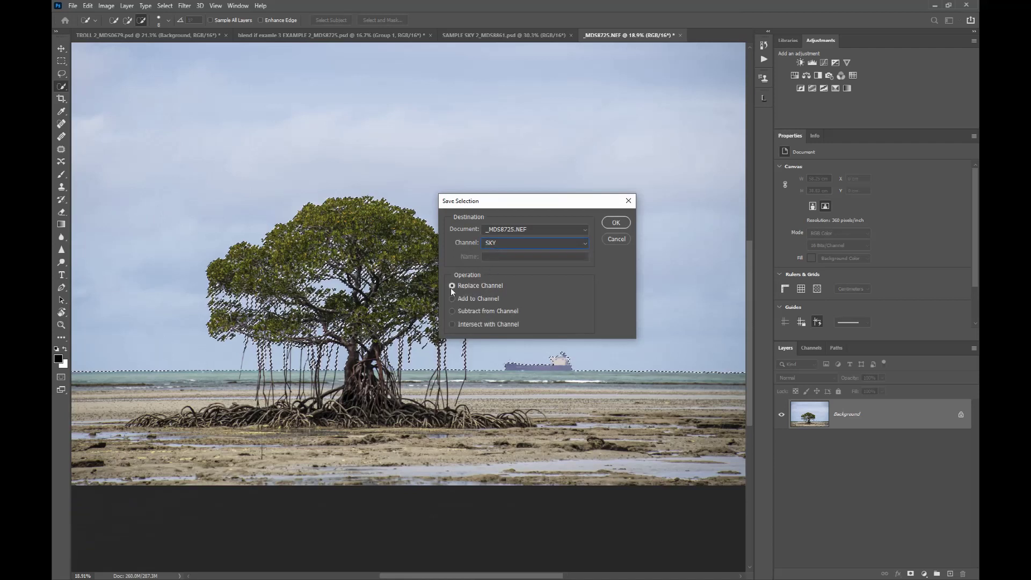
left_click(616, 222)
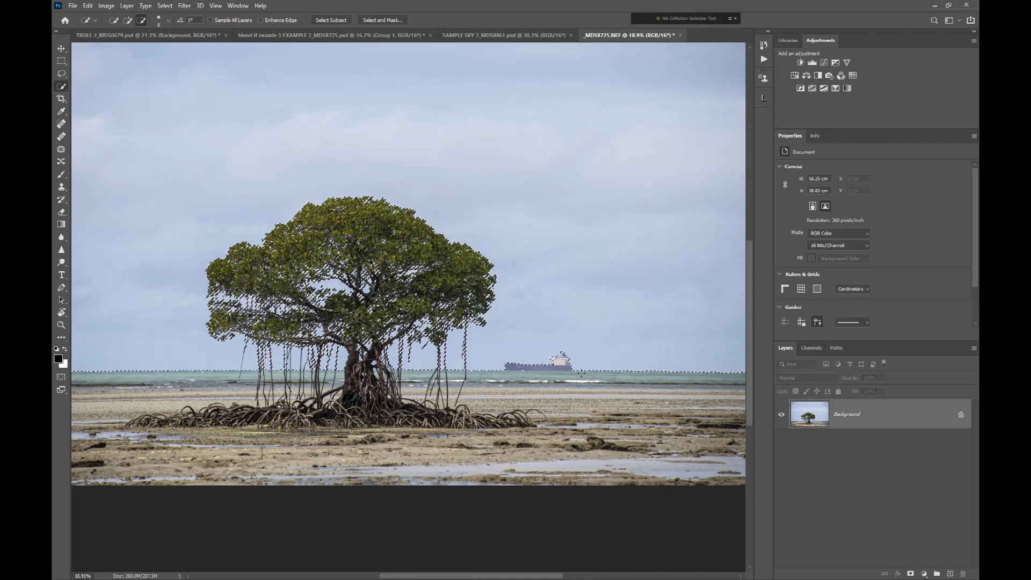
Step: Preview the sky selection of _MDS8725.NEF as a Quick Mask, examine the tree and horizon, and return to the selection
scroll(563, 370, "down", 2)
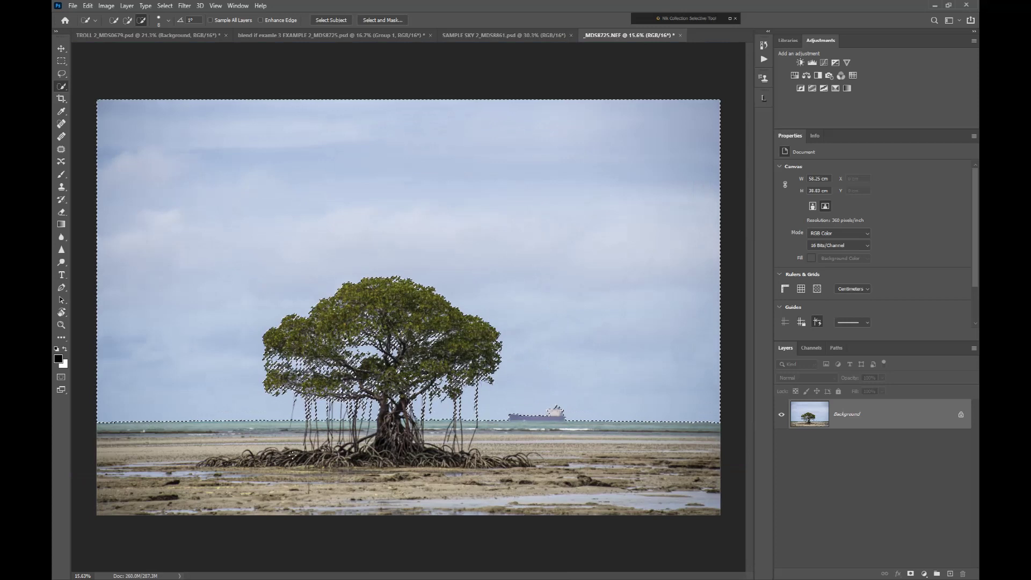
left_click(61, 378)
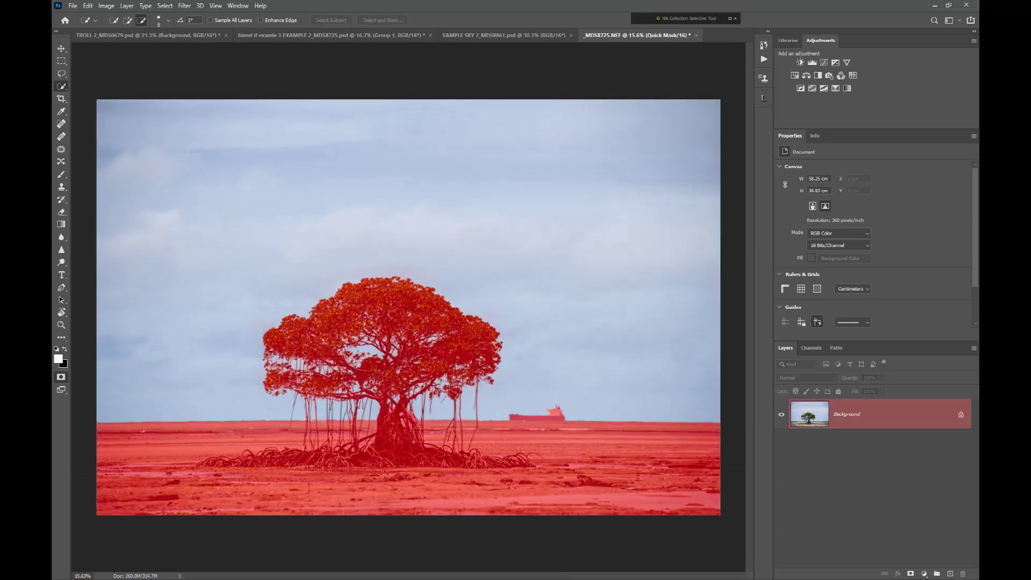
scroll(351, 424, "up", 7)
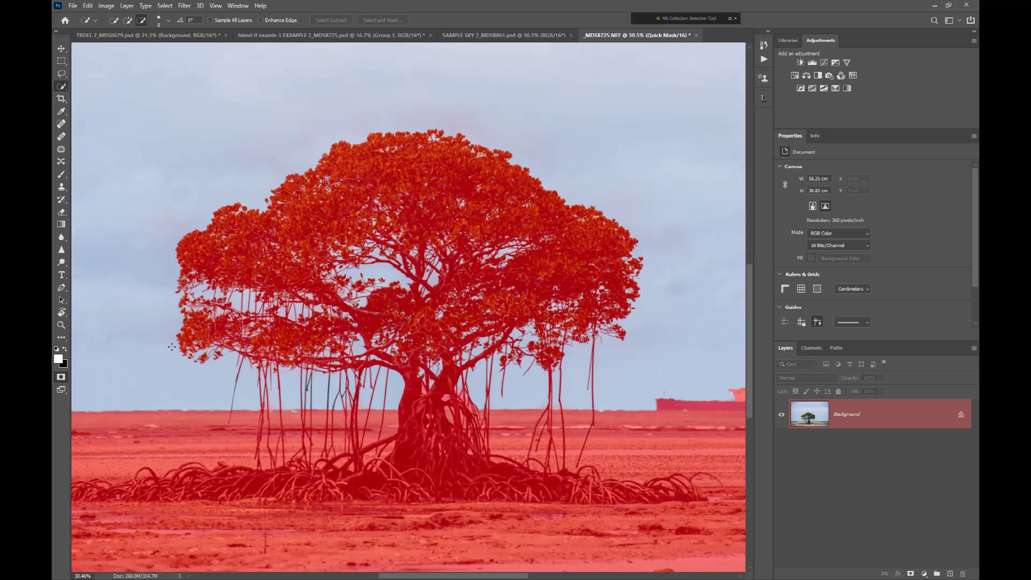
scroll(259, 327, "down", 3)
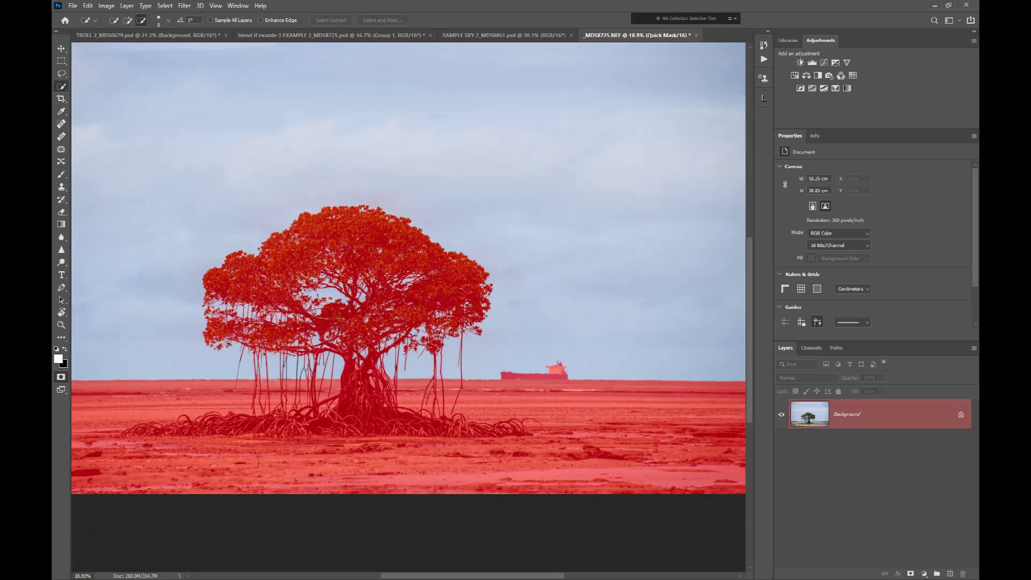
scroll(497, 424, "down", 1)
scroll(501, 232, "down", 1)
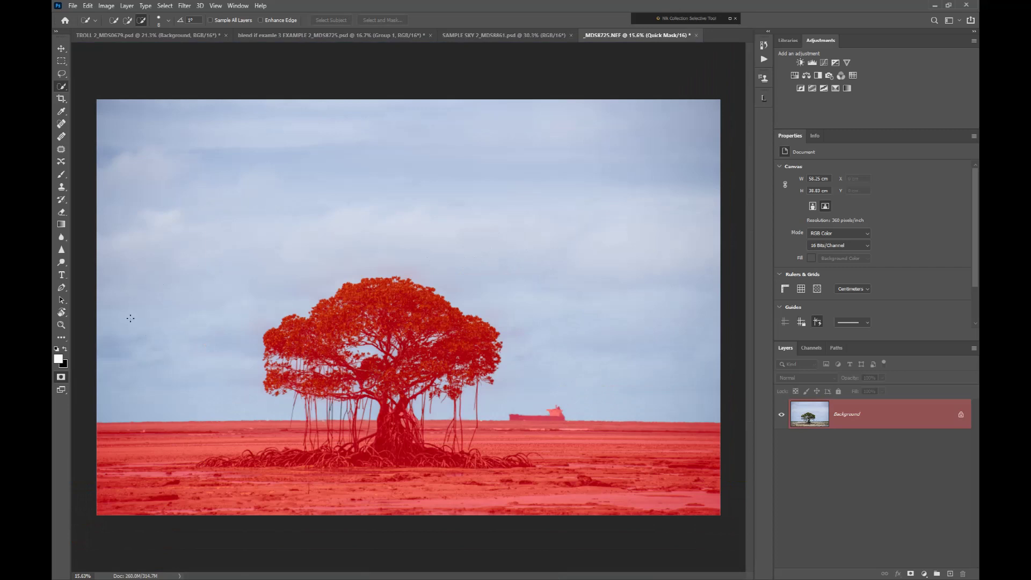
left_click(61, 378)
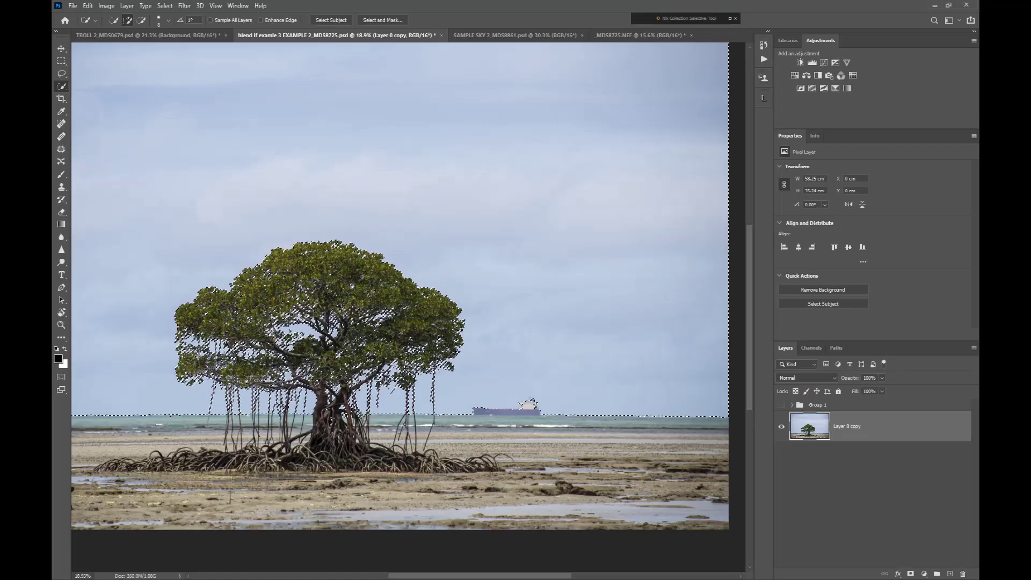
Step: Display the sky selection in blend if examle 3 EXAMPLE 2_MDS8725.psd as a Quick Mask and examine the roots, ship and horizon for gaps
scroll(332, 318, "down", 2)
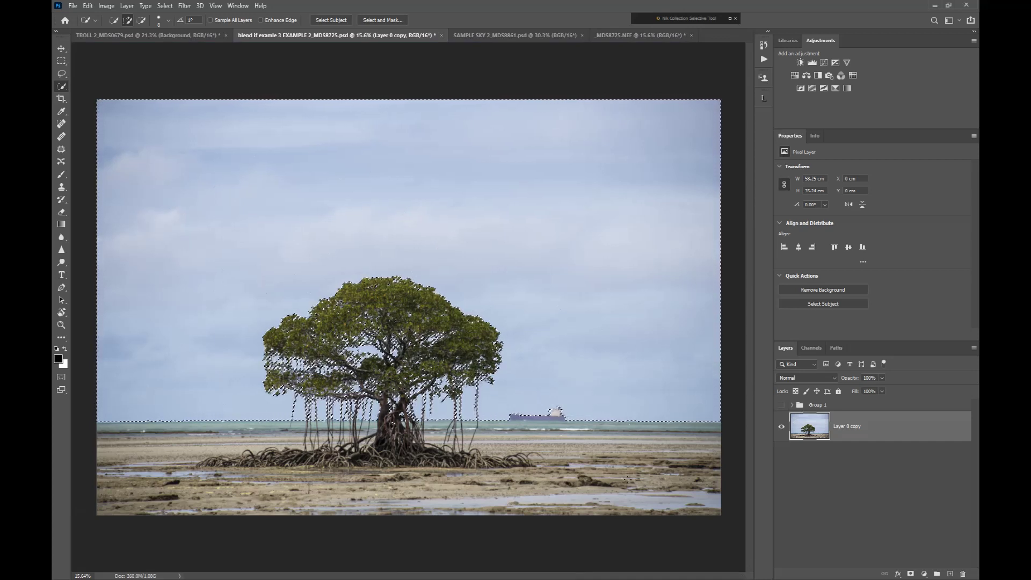
scroll(628, 478, "up", 1)
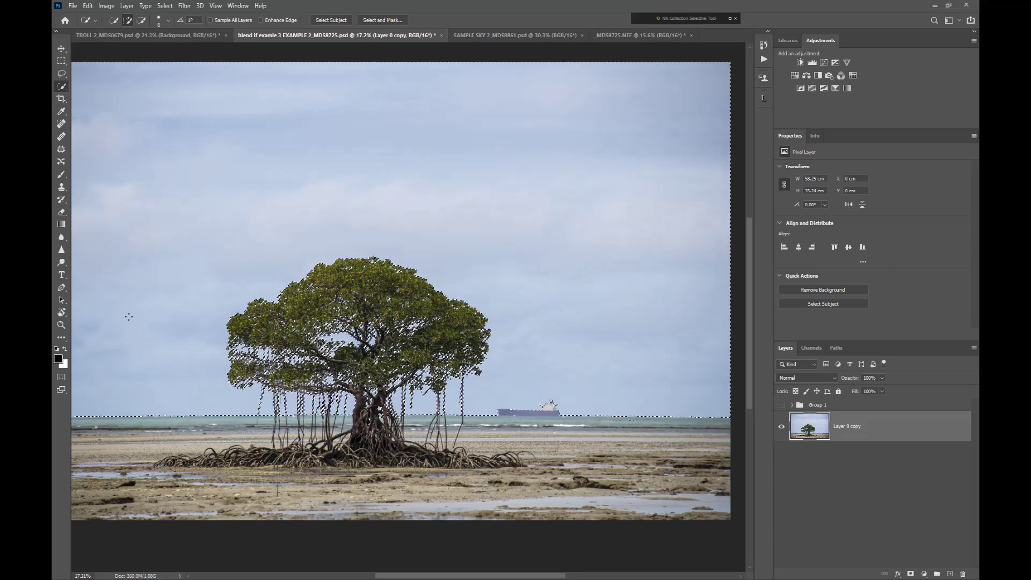
left_click(61, 378)
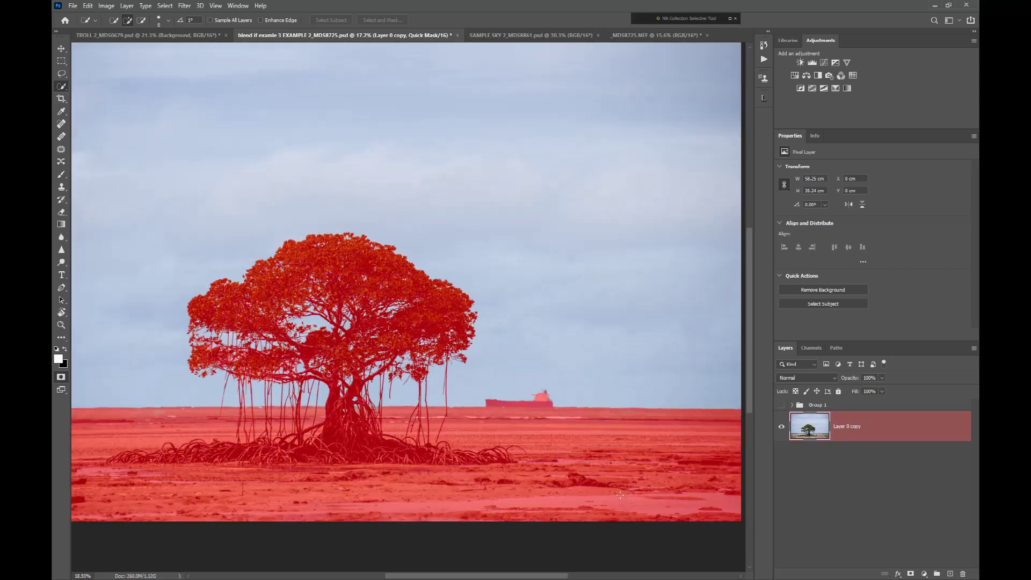
scroll(589, 442, "up", 1)
scroll(369, 280, "up", 4)
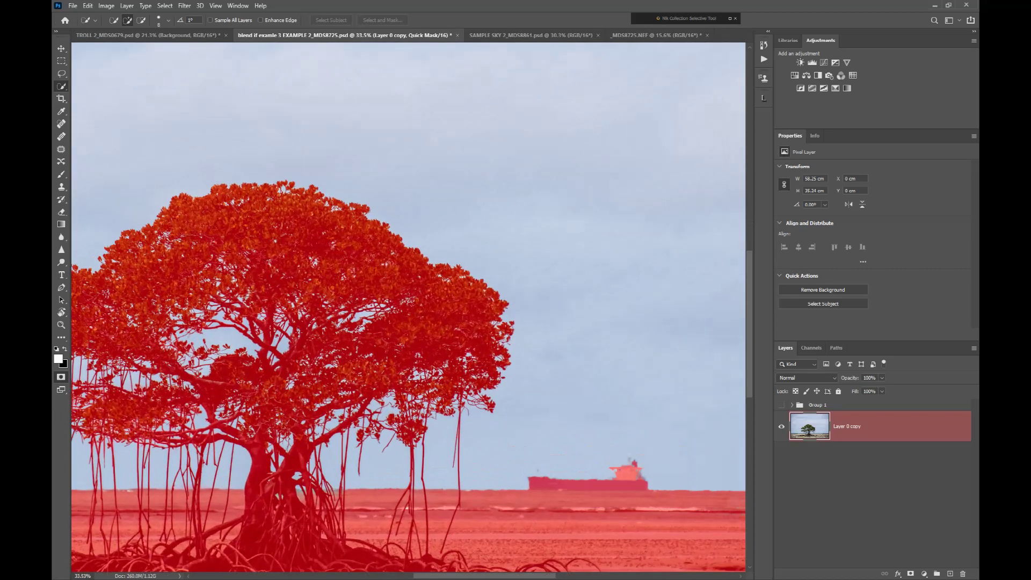
left_click_drag(197, 445, 383, 255)
left_click_drag(256, 284, 329, 267)
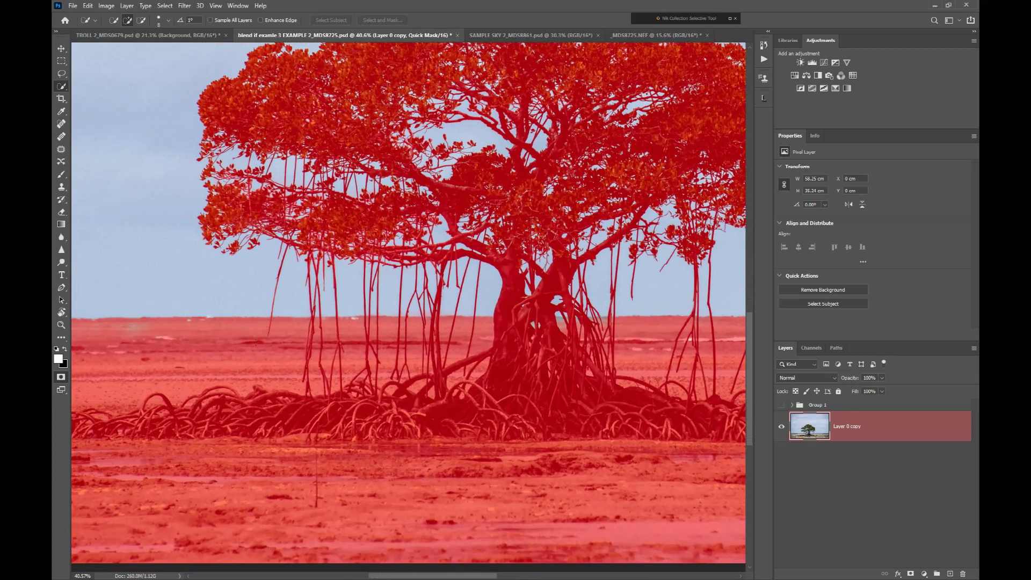
left_click_drag(202, 437, 548, 410)
left_click_drag(319, 368, 113, 317)
left_click_drag(639, 395, 223, 406)
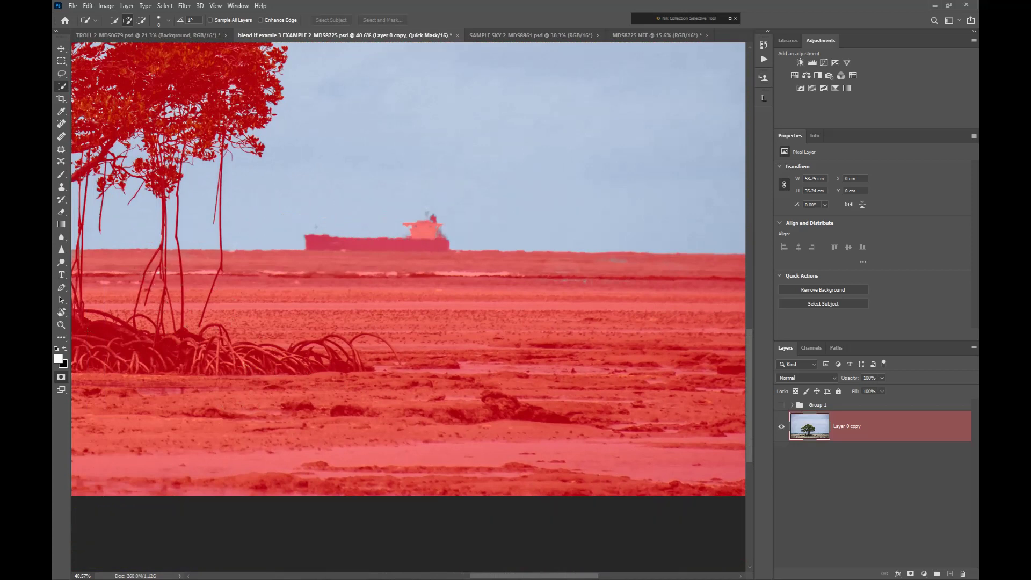
Step: Set up a larger Brush with black as the foreground colour and paint on the Quick Mask in the water area
left_click(62, 175)
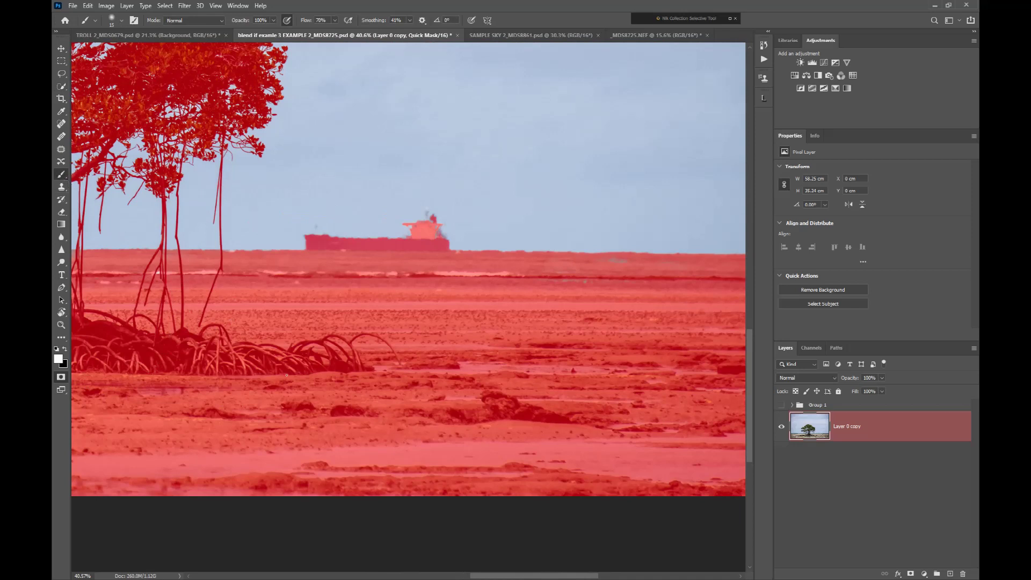
key("bracketright")
key("bracketright")
left_click(63, 350)
left_click_drag(120, 275, 156, 275)
left_click_drag(225, 282, 242, 271)
scroll(308, 294, "down", 2)
scroll(518, 265, "up", 3)
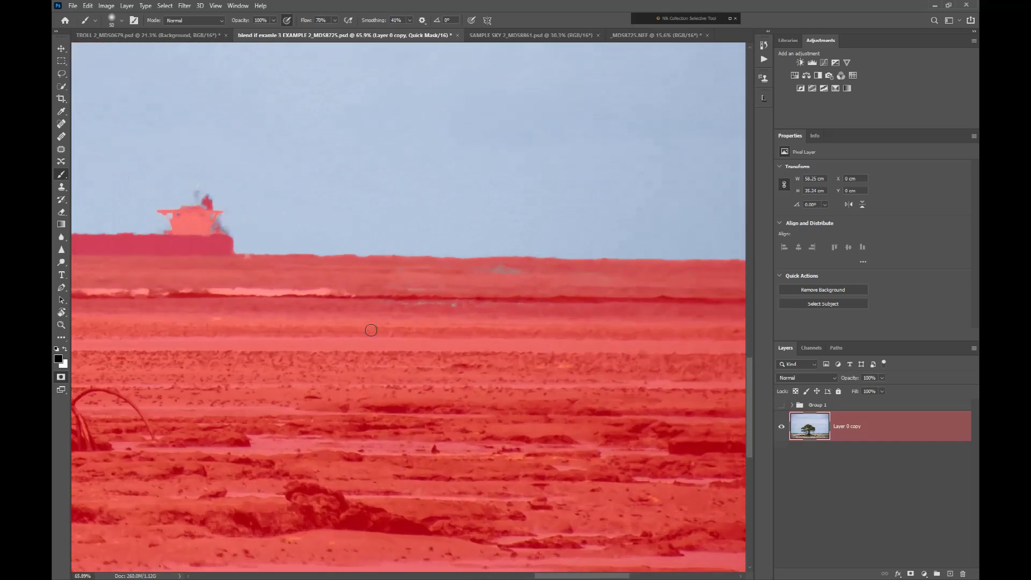
Step: Paint black over the remaining mask gaps in the water to the right of the ship, adjusting the brush size
key("bracketright")
key("bracketright")
key("bracketright")
mouse_move(386, 298)
left_mouse_down()
mouse_move(497, 311)
mouse_move(380, 289)
mouse_move(568, 280)
mouse_move(475, 278)
mouse_move(549, 280)
mouse_move(488, 272)
mouse_move(226, 297)
mouse_move(223, 318)
left_mouse_up()
key("bracketleft")
key("bracketleft")
key("bracketleft")
mouse_move(226, 239)
left_mouse_down()
mouse_move(206, 207)
mouse_move(191, 209)
mouse_move(183, 226)
mouse_move(171, 215)
mouse_move(173, 246)
mouse_move(100, 240)
left_mouse_up()
scroll(243, 259, "down", 5)
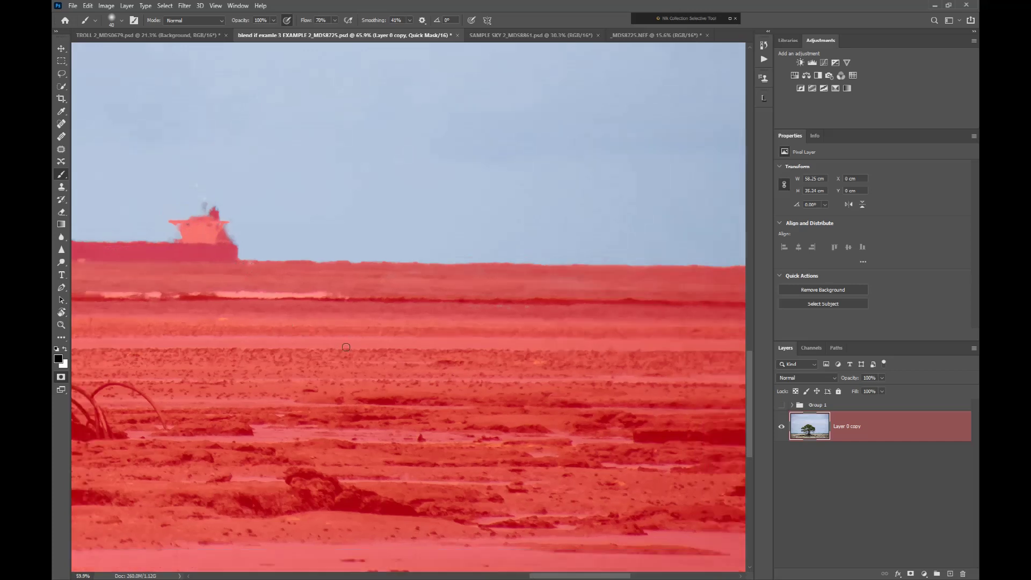
Step: Paint black over the mask gaps along the horizon left of the tree and between its hanging roots
scroll(315, 397, "up", 5)
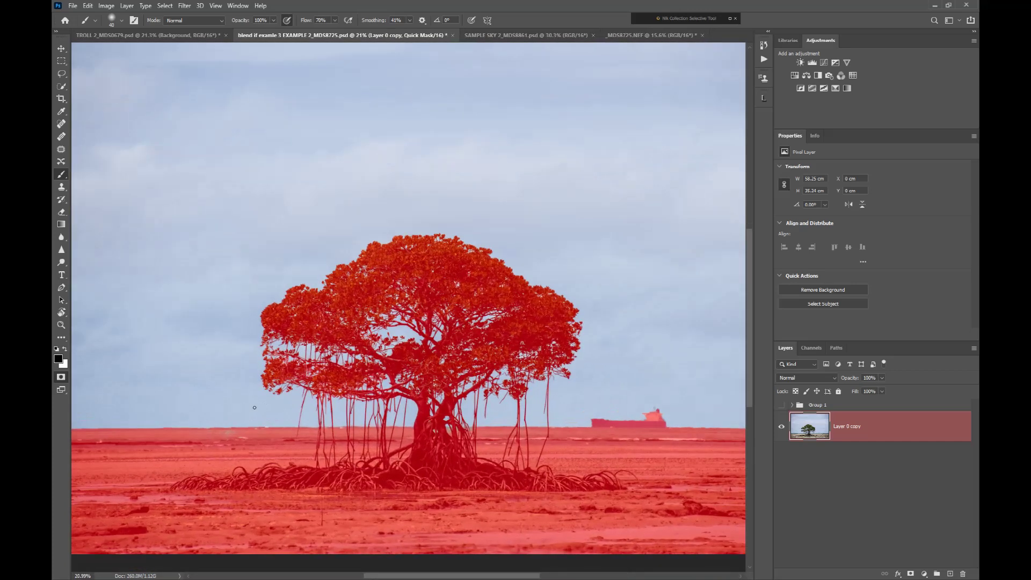
scroll(224, 420, "up", 1)
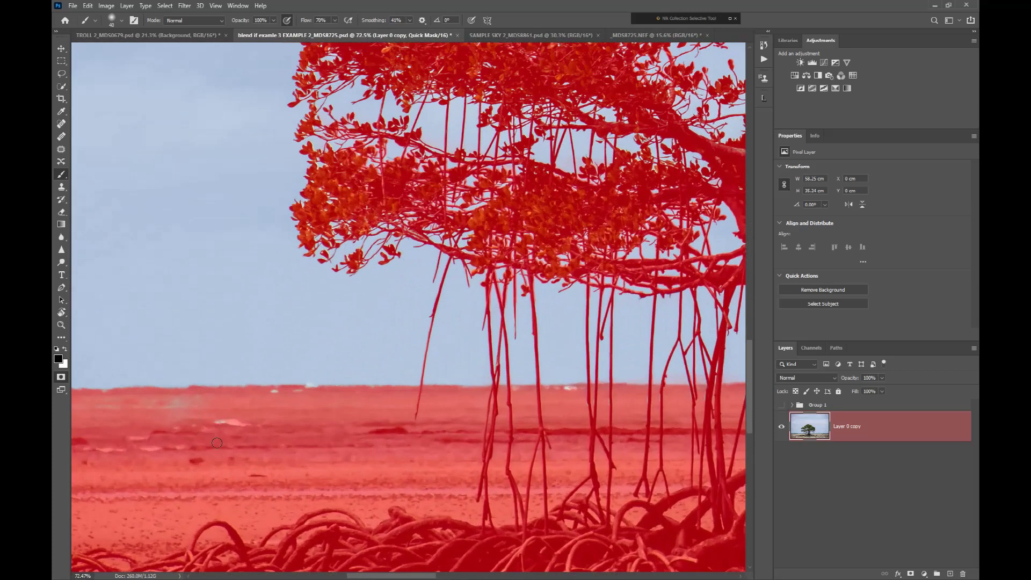
scroll(376, 398, "up", 1)
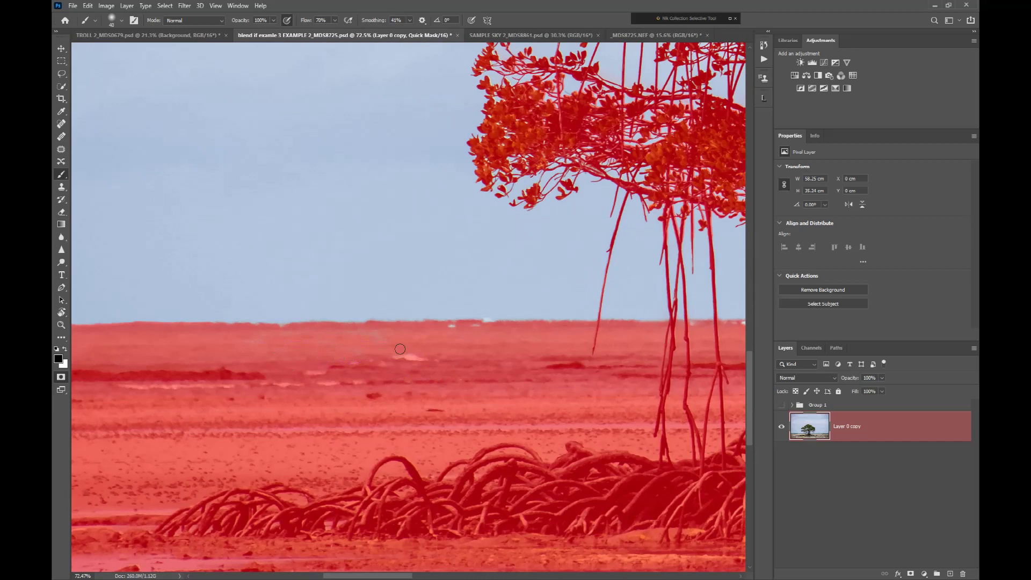
mouse_move(478, 329)
left_mouse_down()
mouse_move(490, 326)
mouse_move(477, 353)
mouse_move(362, 341)
left_mouse_up()
scroll(337, 452, "down", 3)
scroll(626, 406, "up", 3)
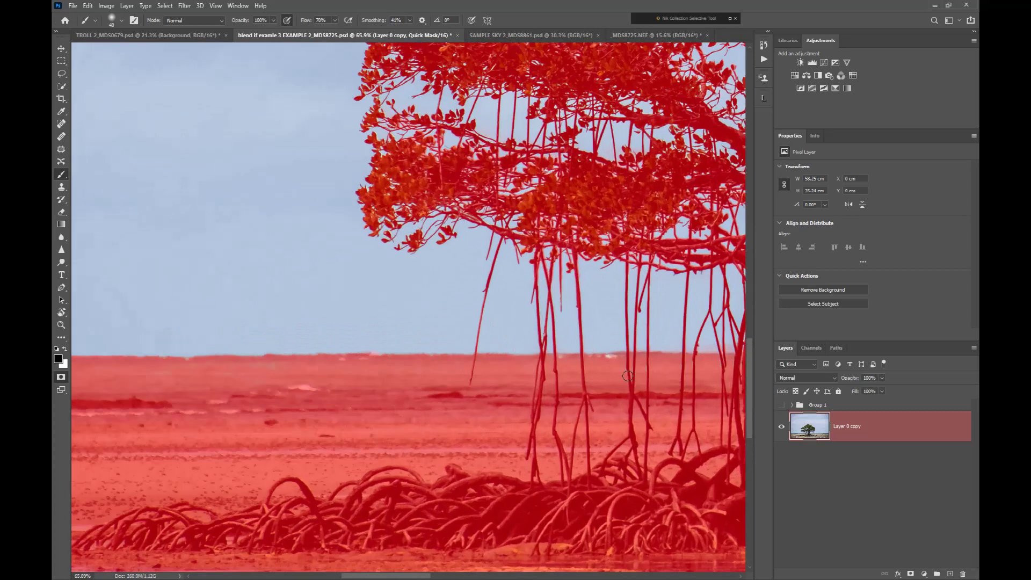
mouse_move(615, 355)
left_mouse_down()
mouse_move(593, 357)
mouse_move(616, 358)
mouse_move(534, 357)
left_mouse_up()
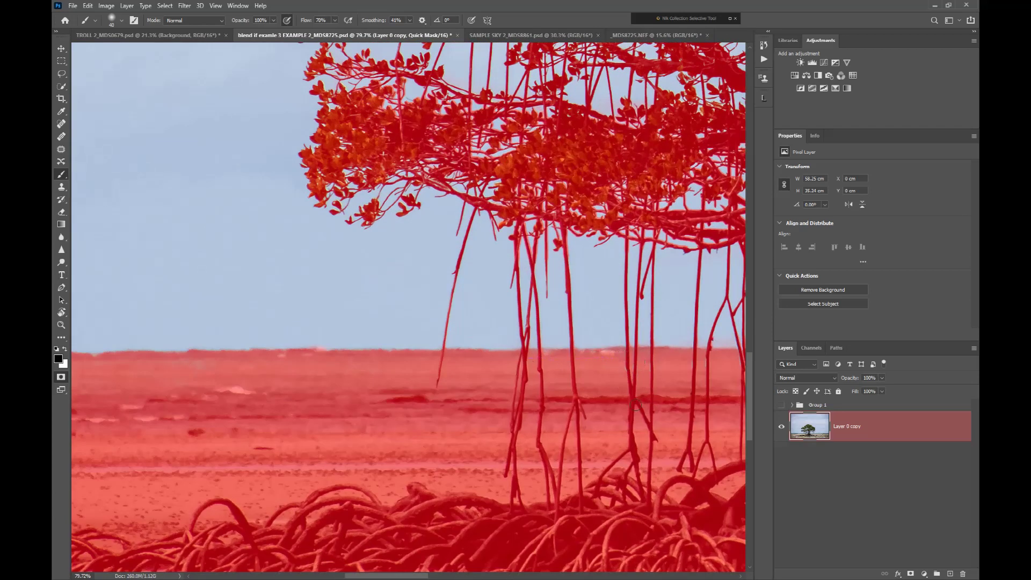
Step: Check the whole retouched Quick Mask and convert it back to a selection
scroll(534, 358, "down", 6)
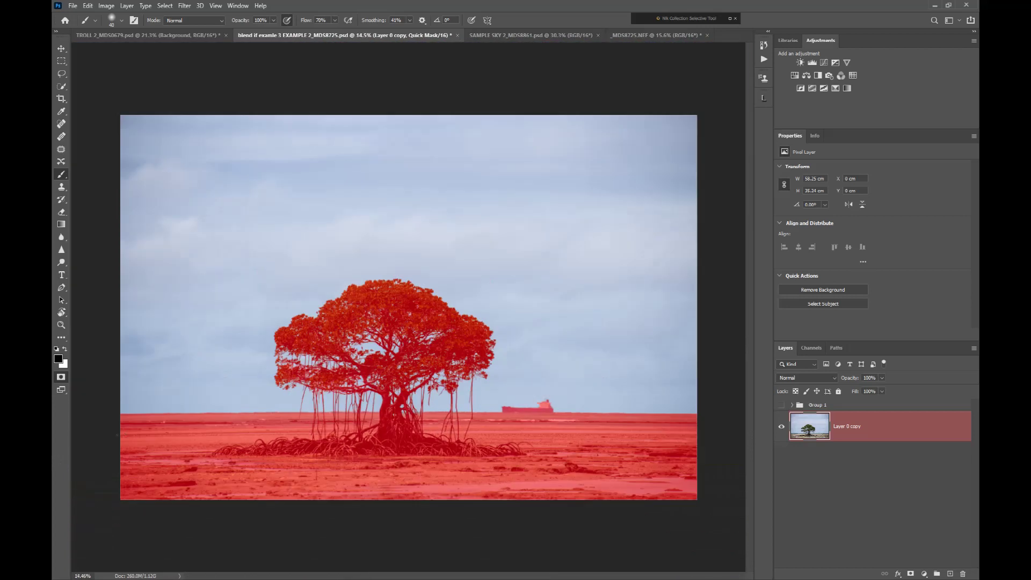
scroll(230, 397, "up", 2)
scroll(230, 396, "down", 2)
left_click(60, 379)
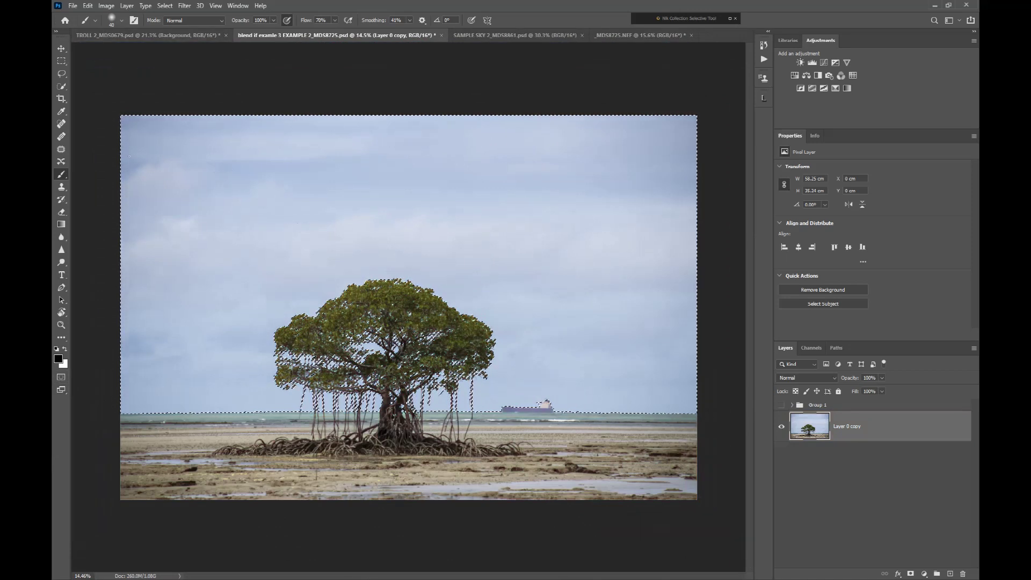
Step: Save the retouched selection to the SKY channel of blend if examle 3 EXAMPLE 2_MDS8725.psd, replacing the channel
left_click(164, 6)
left_click(173, 208)
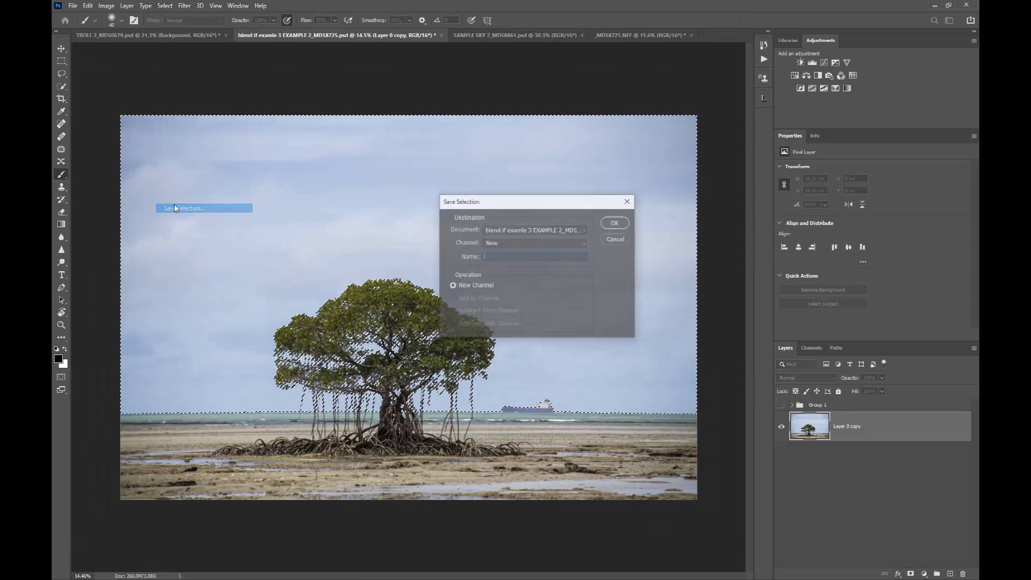
left_click(548, 242)
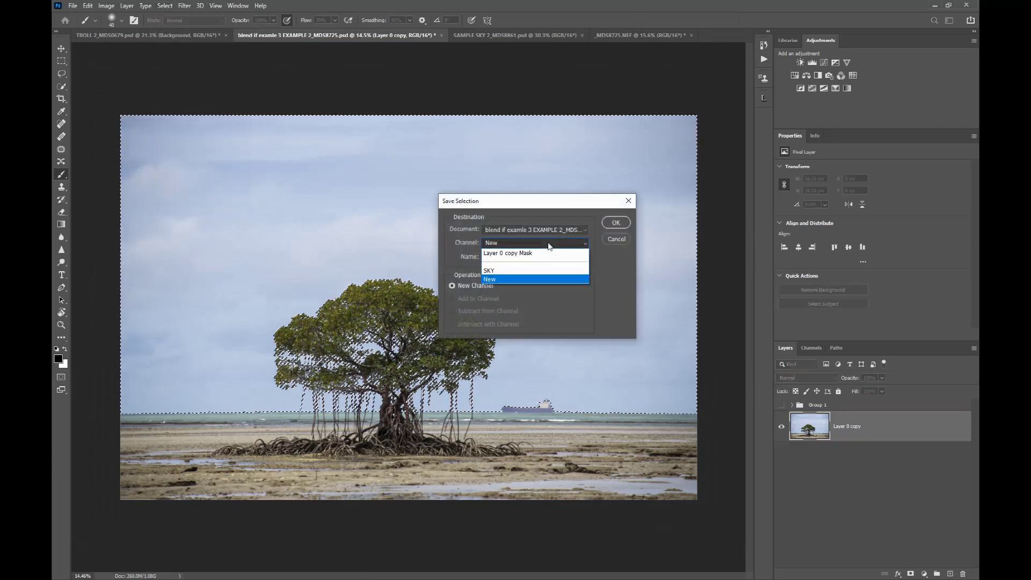
left_click(512, 272)
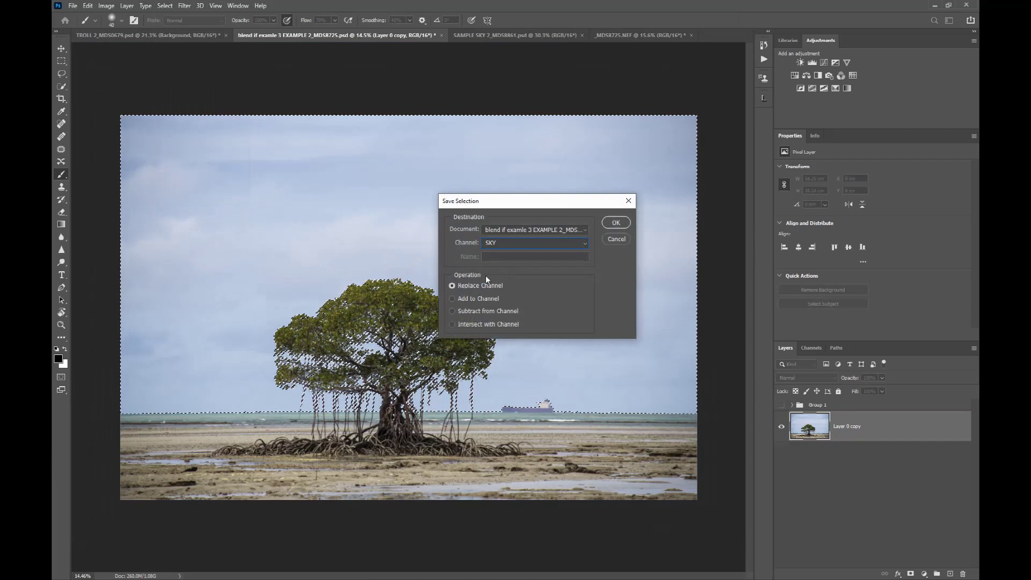
left_click(621, 227)
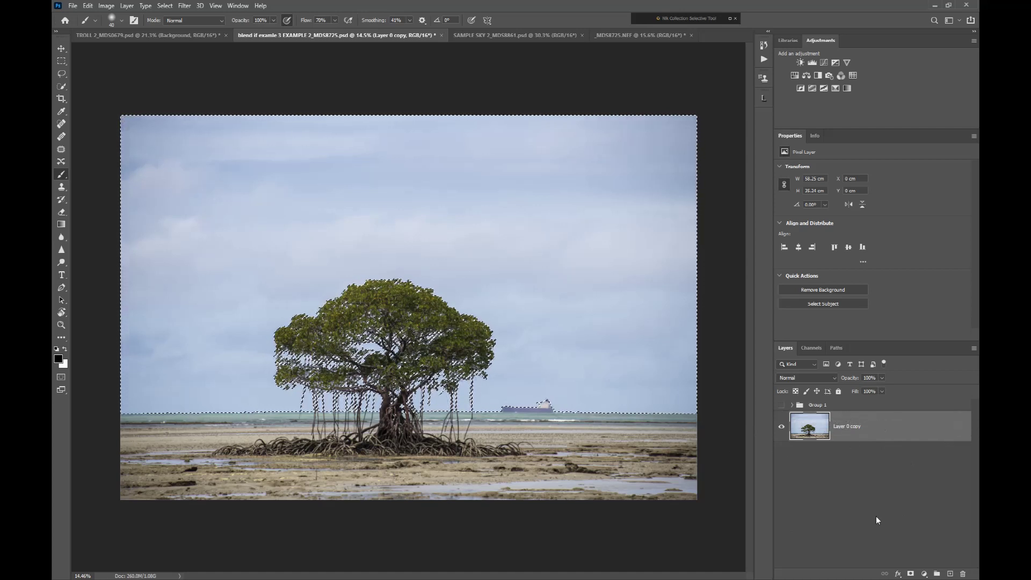
Step: Add a layer mask to Layer 0 copy from the sky selection and invert it to hide the sky
left_click(912, 574)
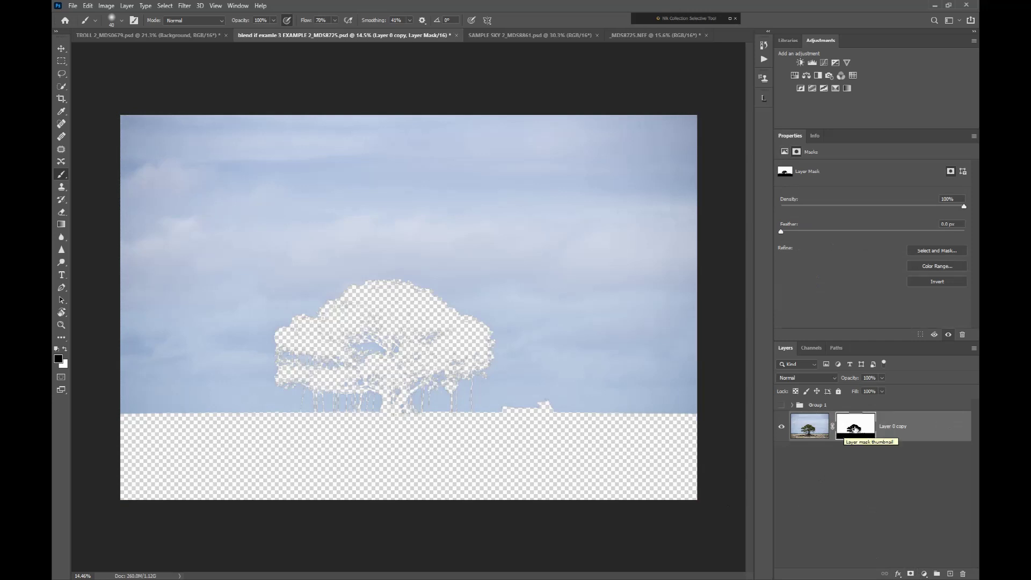
left_click(913, 283)
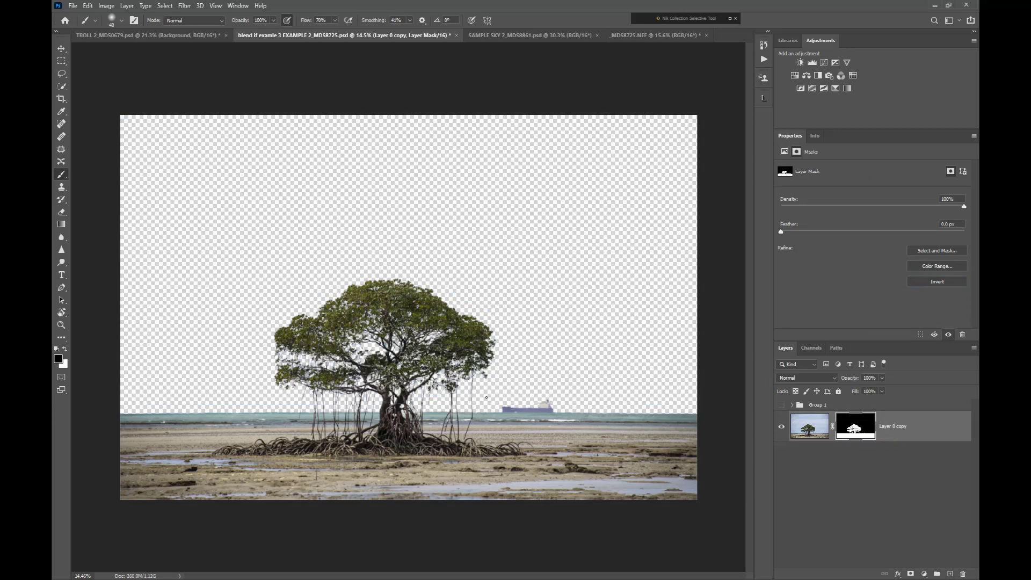
scroll(487, 398, "up", 3)
scroll(399, 360, "down", 3)
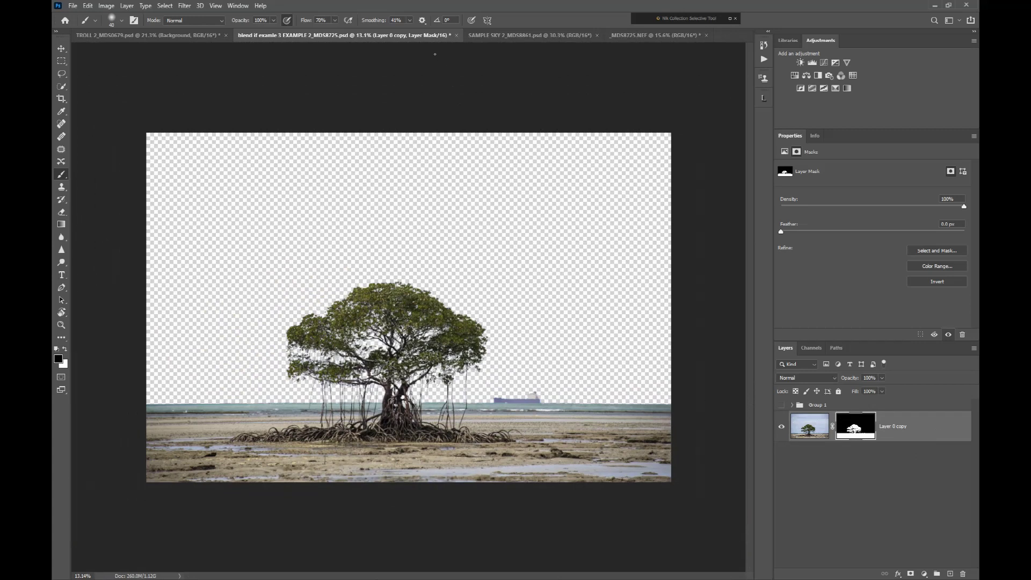
Step: Copy the SAMPLE SKY 2 image into the mangrove document as a new layer using the Move tool
left_click(574, 35)
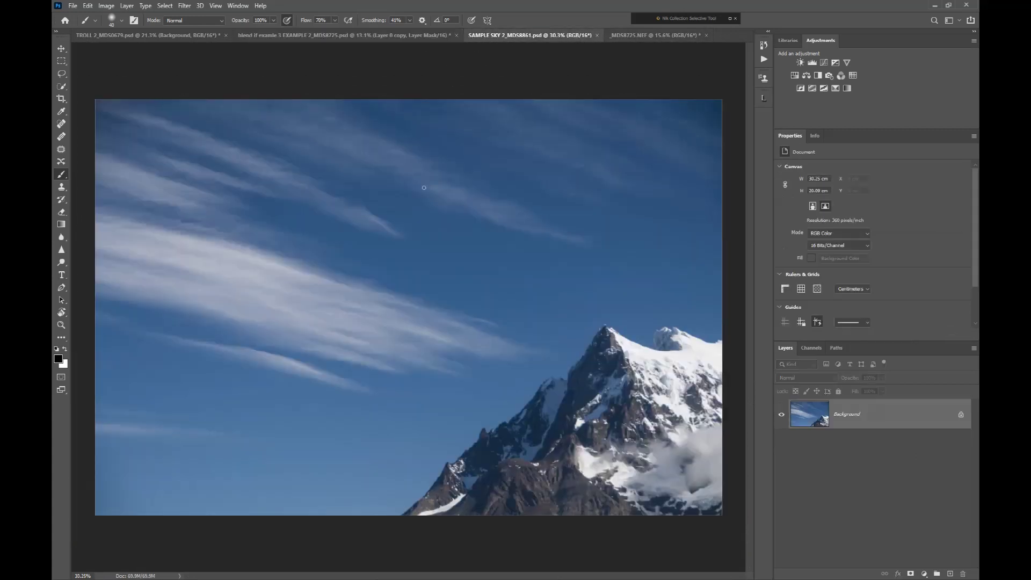
key("ctrl+minus")
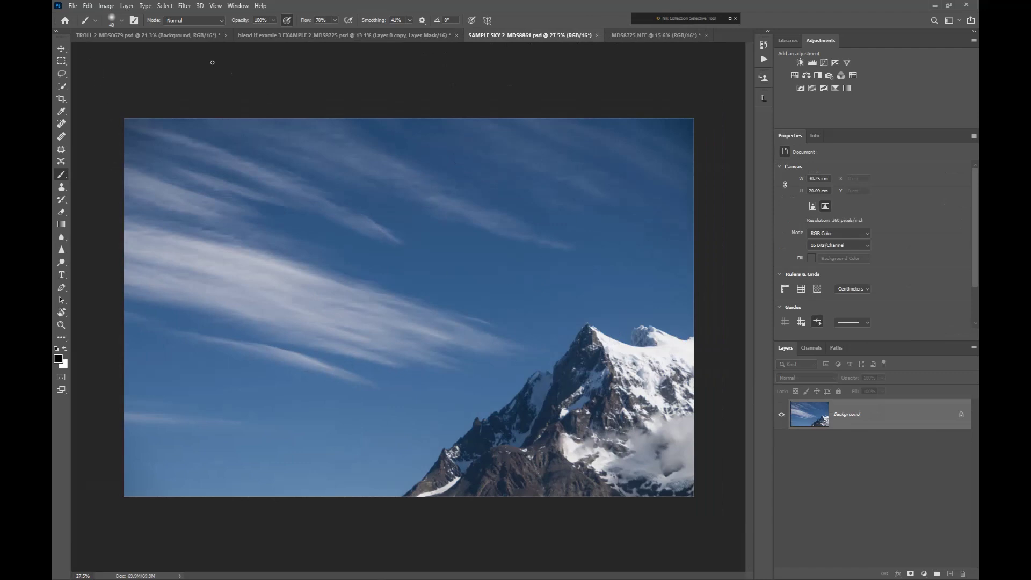
left_click(60, 49)
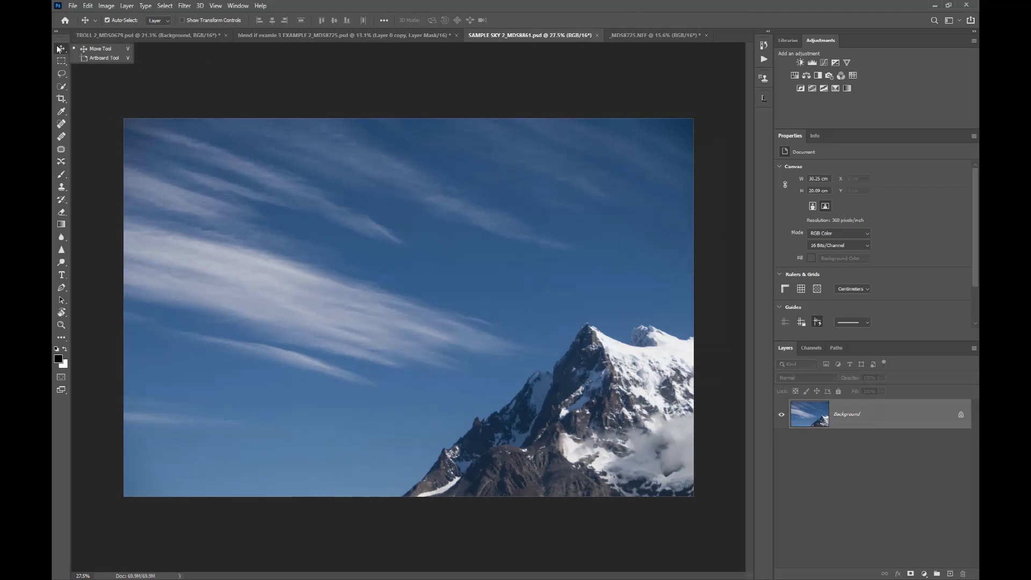
left_click(91, 49)
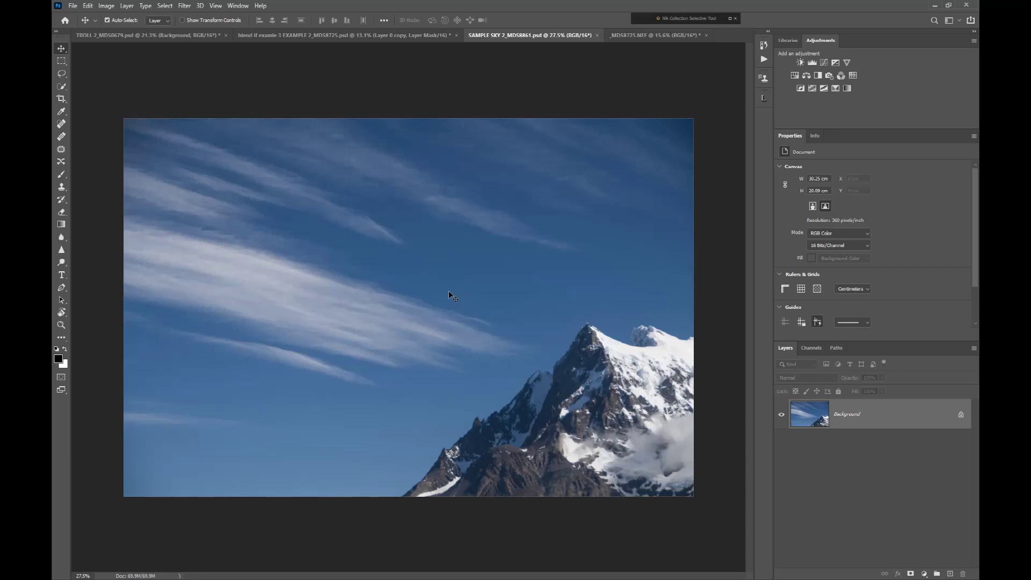
left_click_drag(449, 291, 304, 108)
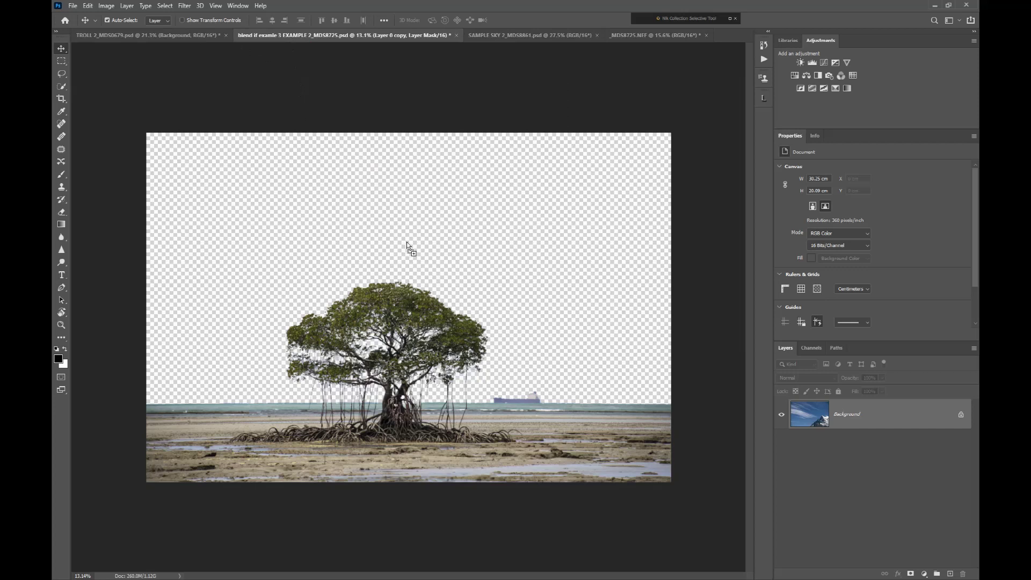
left_click_drag(429, 292, 429, 304)
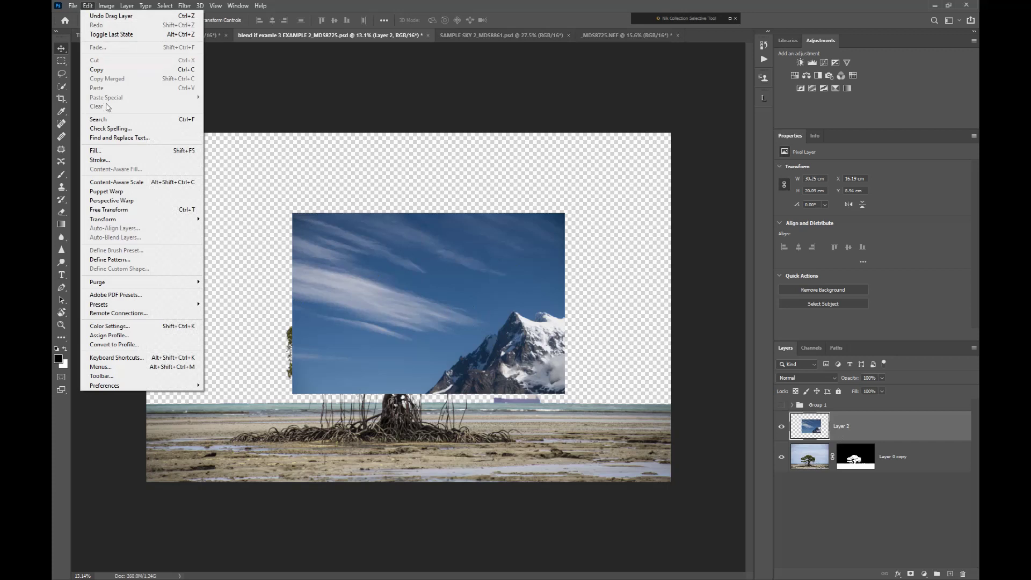
Step: Scale the sky layer to about 266% width and 279% height, covering the whole canvas, and place it below Layer 0 copy
mouse_move(123, 221)
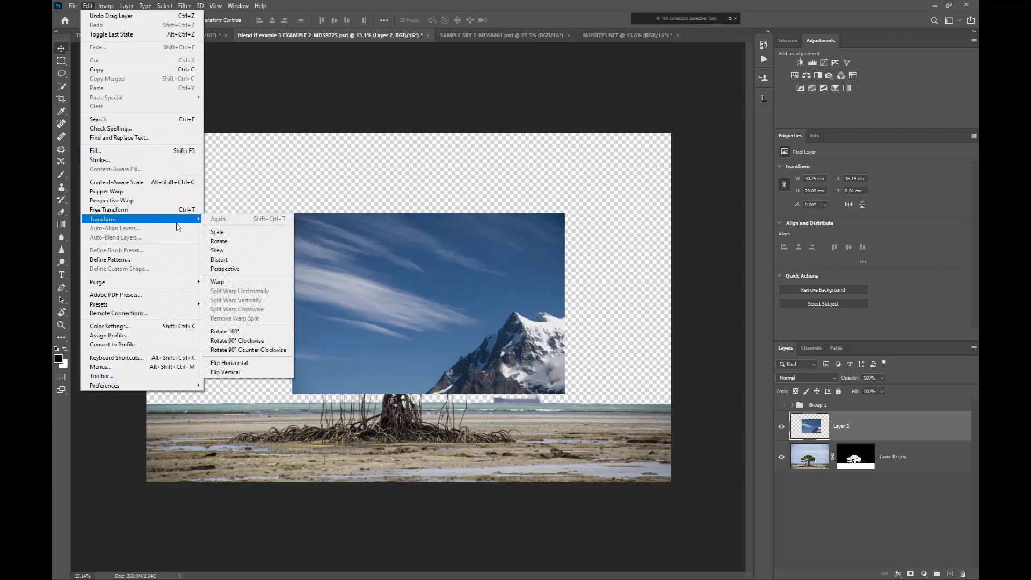
left_click(217, 232)
key("ctrl+minus")
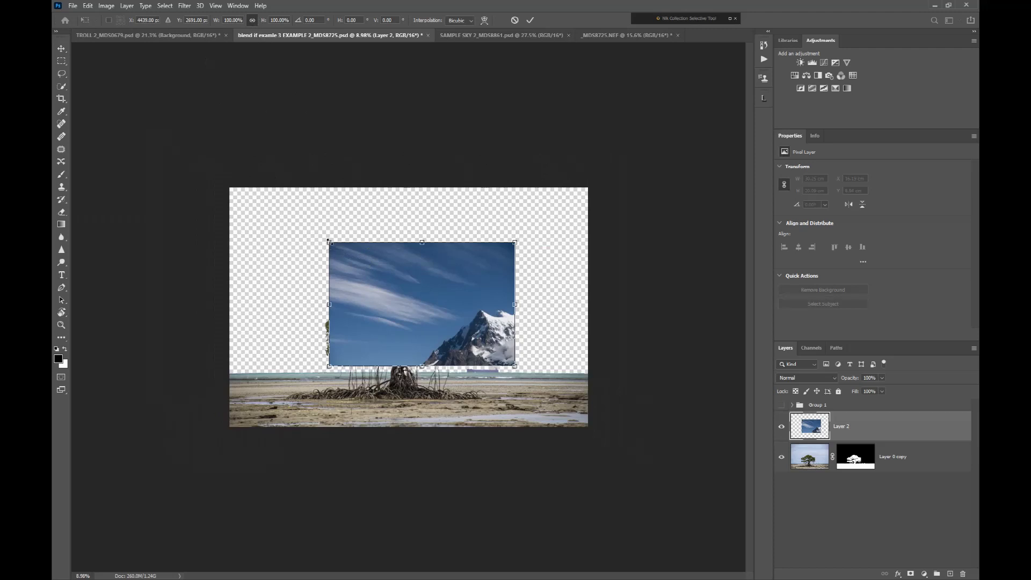
left_click_drag(329, 241, 222, 161)
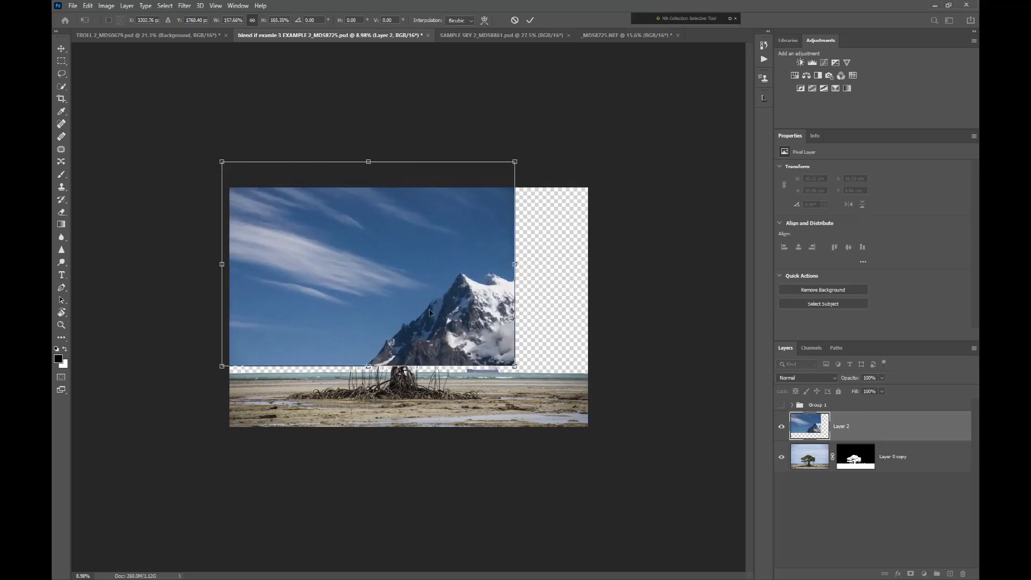
left_click_drag(514, 365, 716, 506)
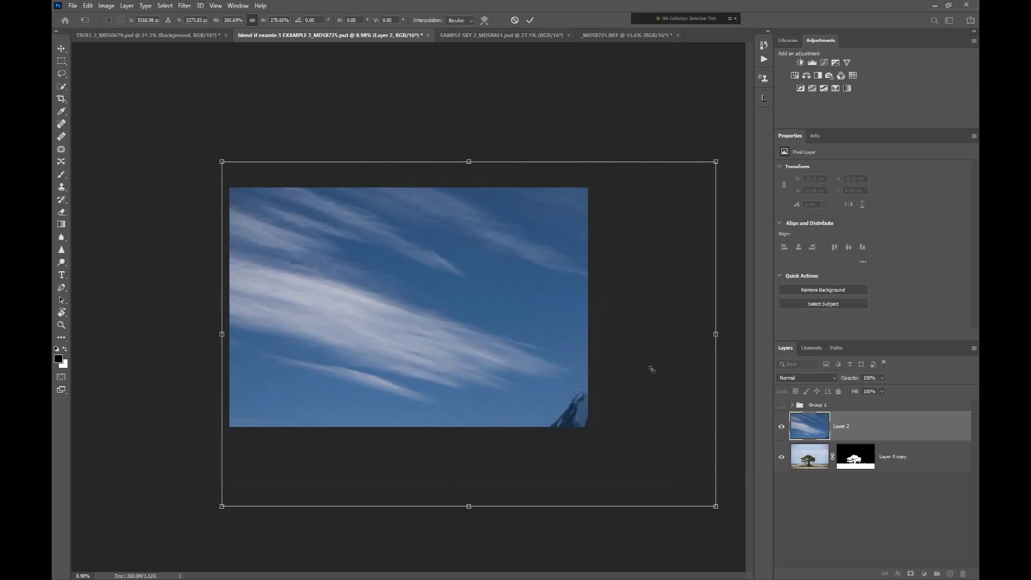
scroll(579, 319, "down", 1)
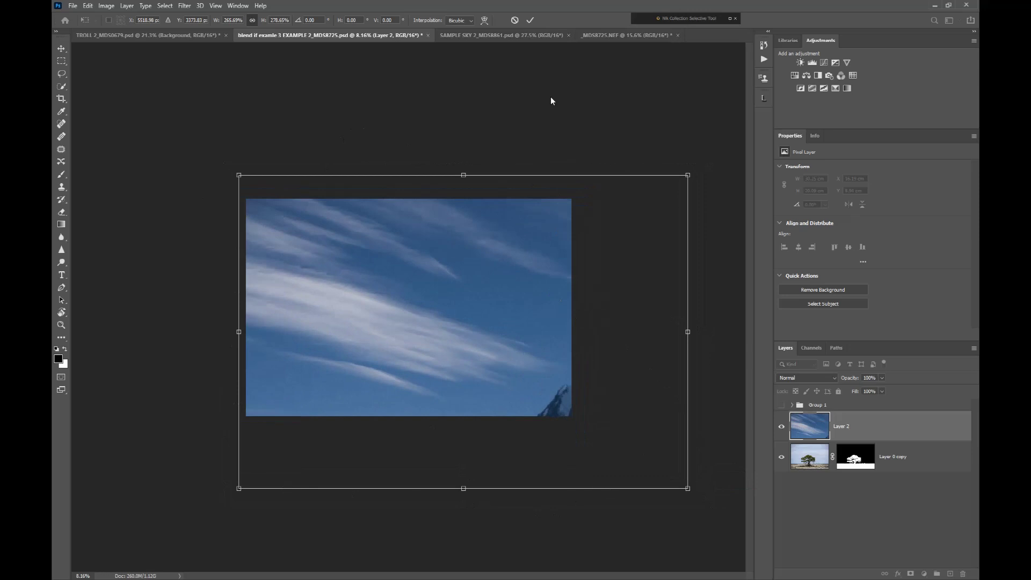
left_click(530, 21)
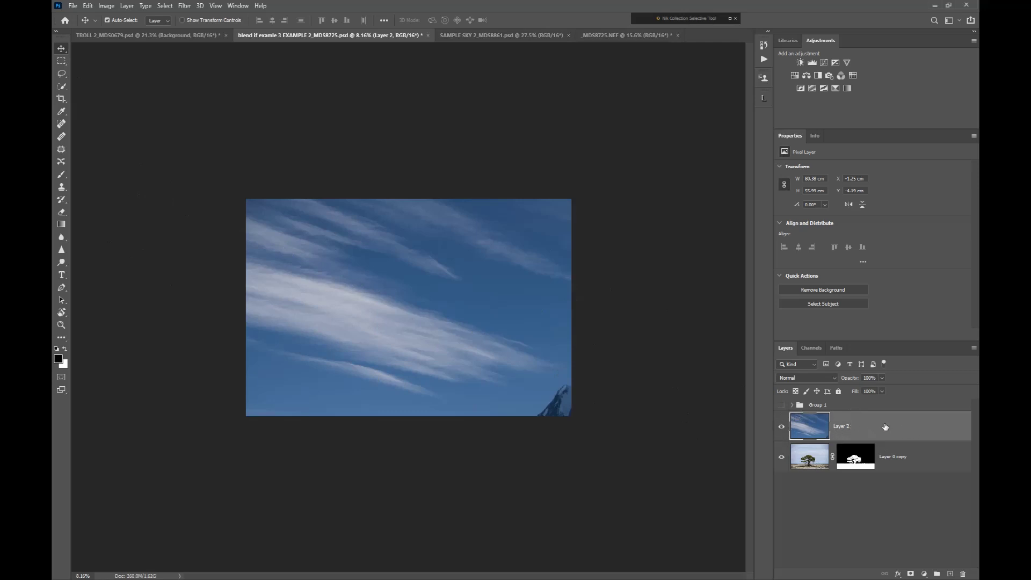
left_click_drag(885, 428, 884, 466)
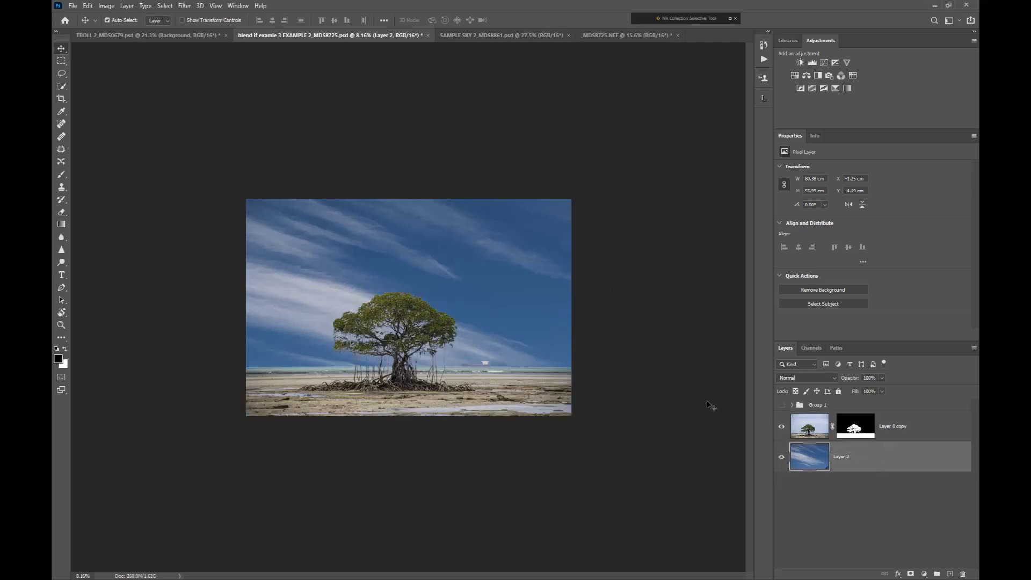
Step: Examine the tree's foliage edges and the gaps between its branches against the new sky
scroll(510, 329, "up", 5)
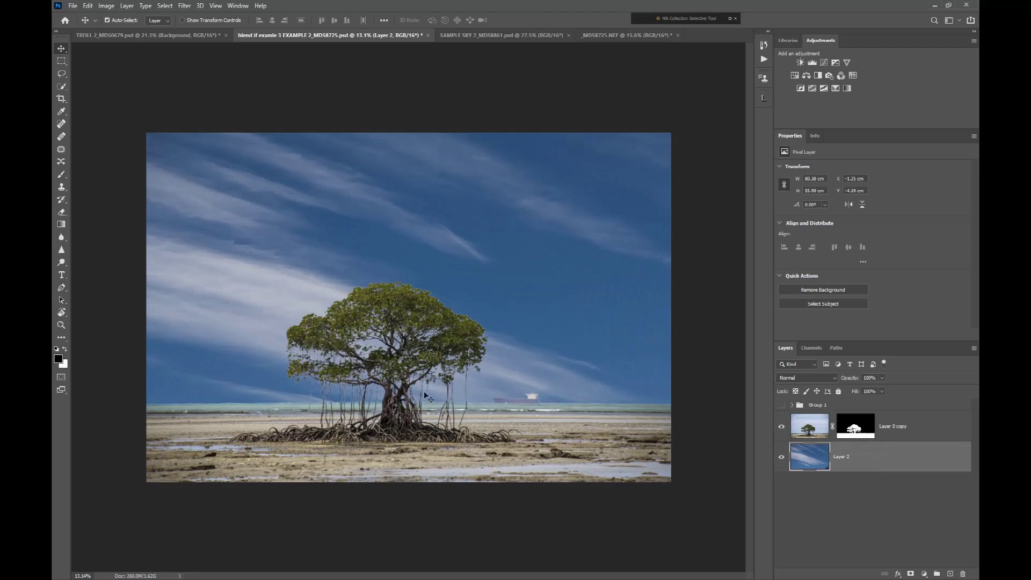
scroll(424, 392, "up", 1)
scroll(413, 332, "up", 8)
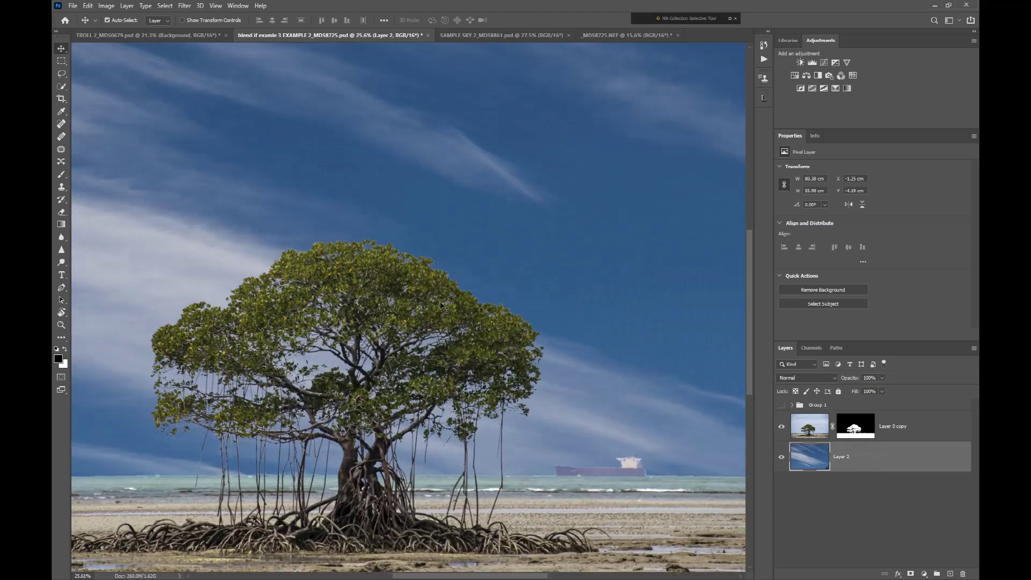
scroll(437, 270, "up", 6)
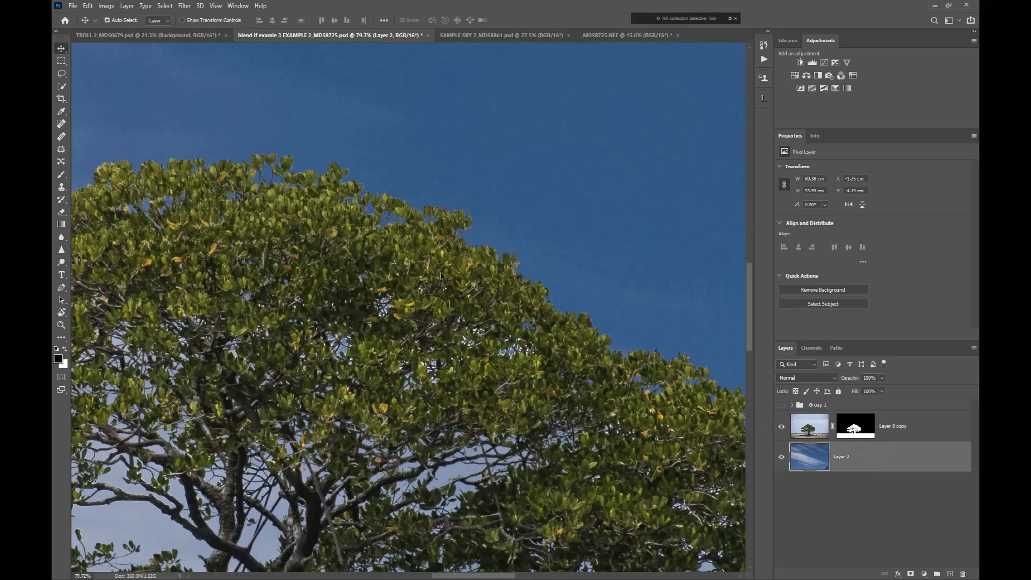
scroll(449, 347, "up", 3)
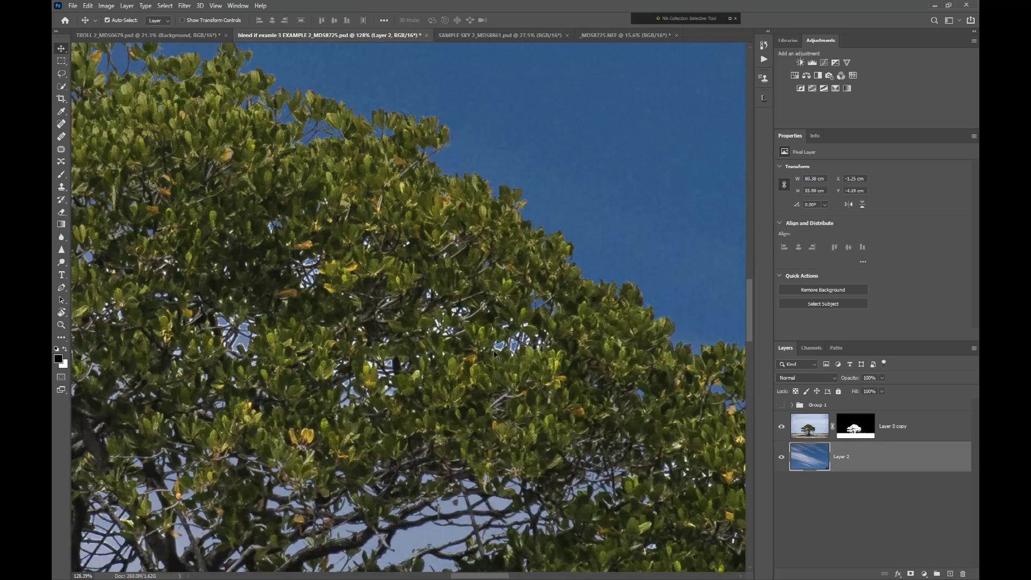
scroll(353, 356, "down", 8)
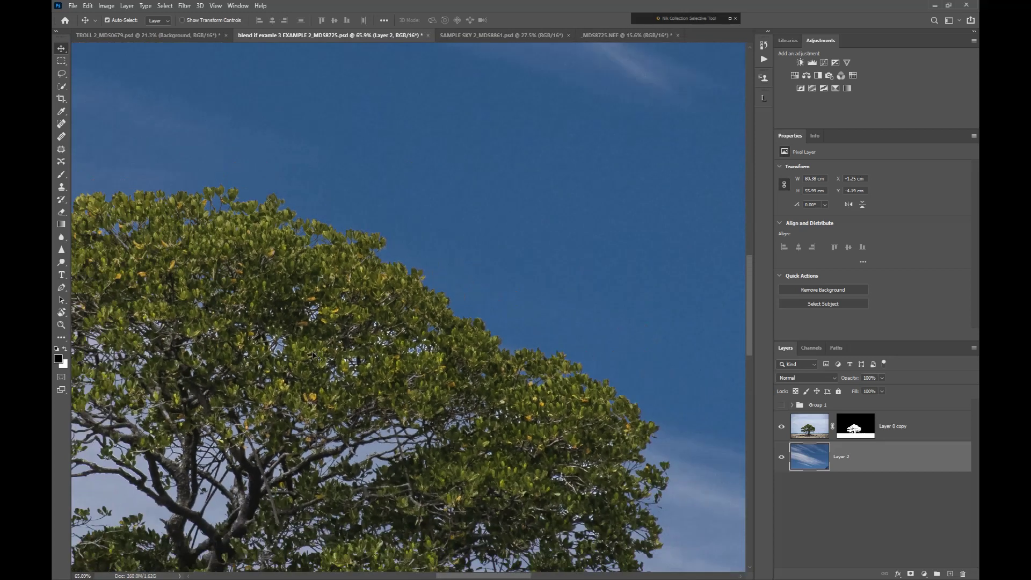
scroll(323, 313, "down", 1)
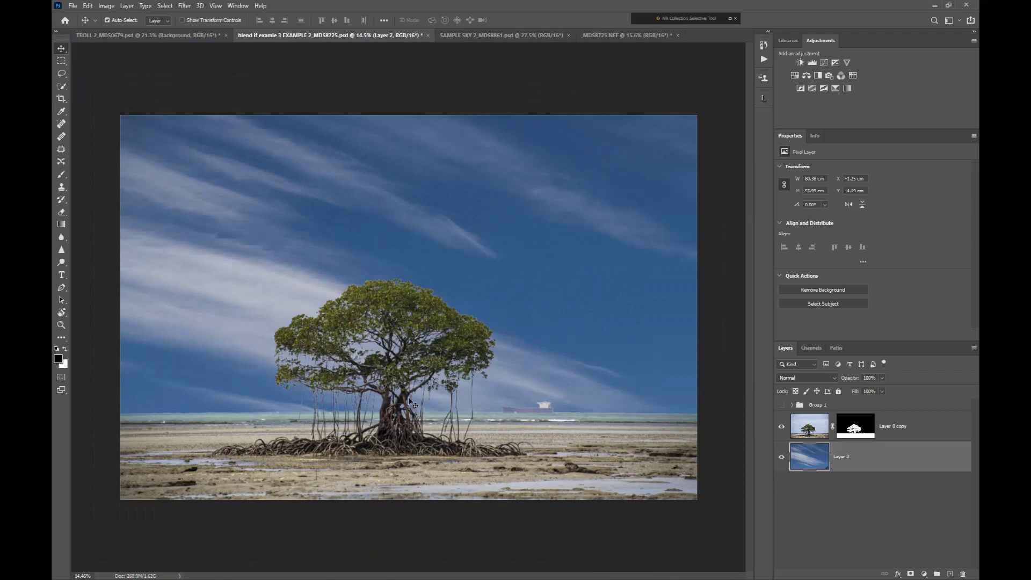
scroll(434, 323, "up", 3)
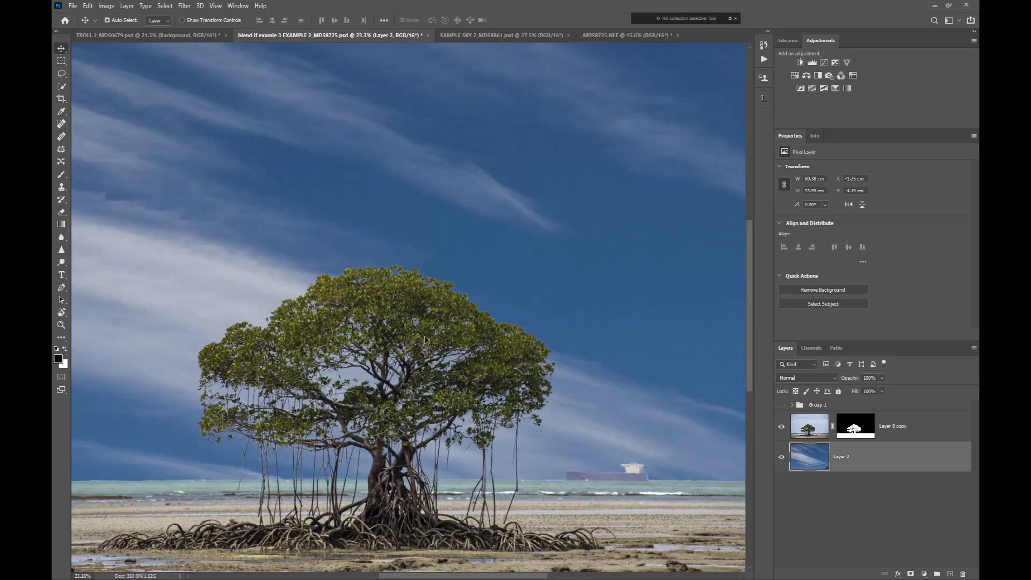
Step: Select the image content of Layer 0 copy and load the SKY channel as a new selection
left_click(813, 431)
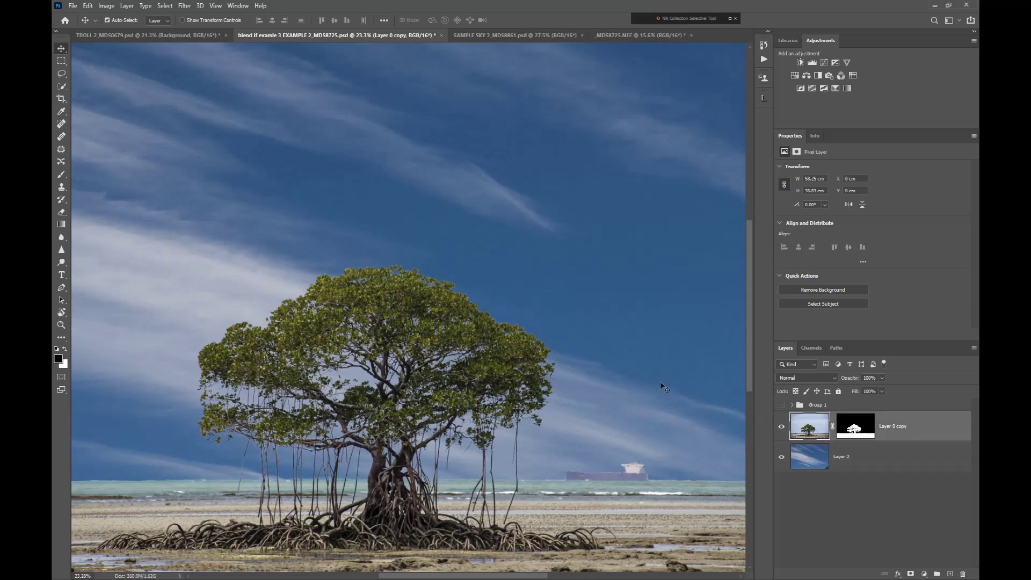
left_click(164, 6)
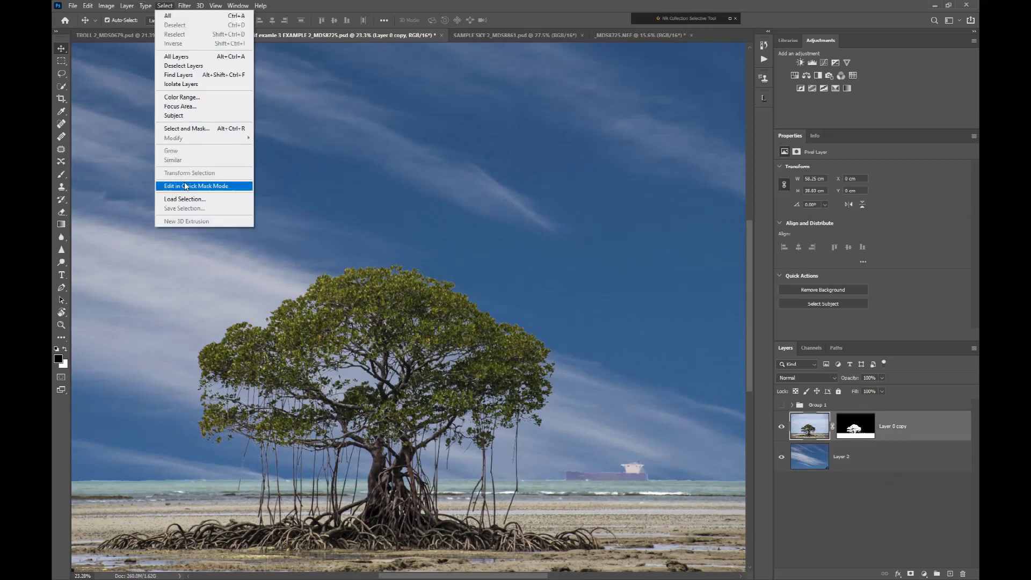
left_click(188, 200)
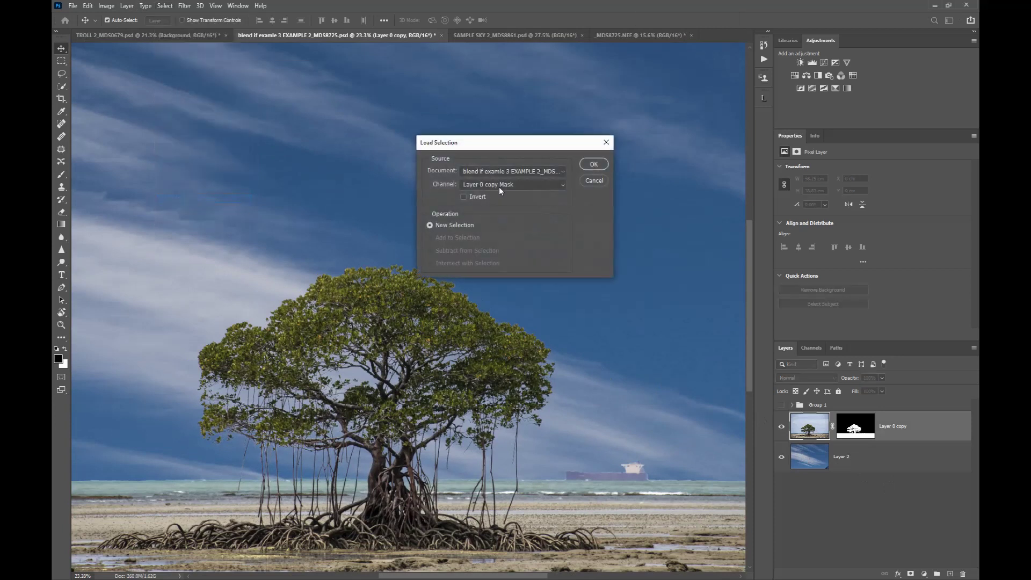
left_click(523, 183)
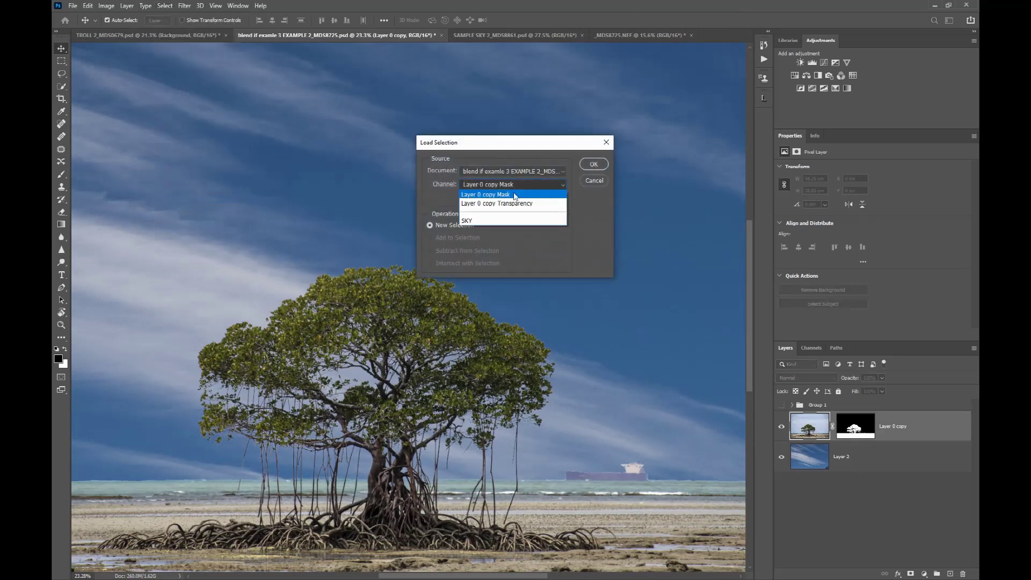
left_click(501, 222)
left_click(594, 164)
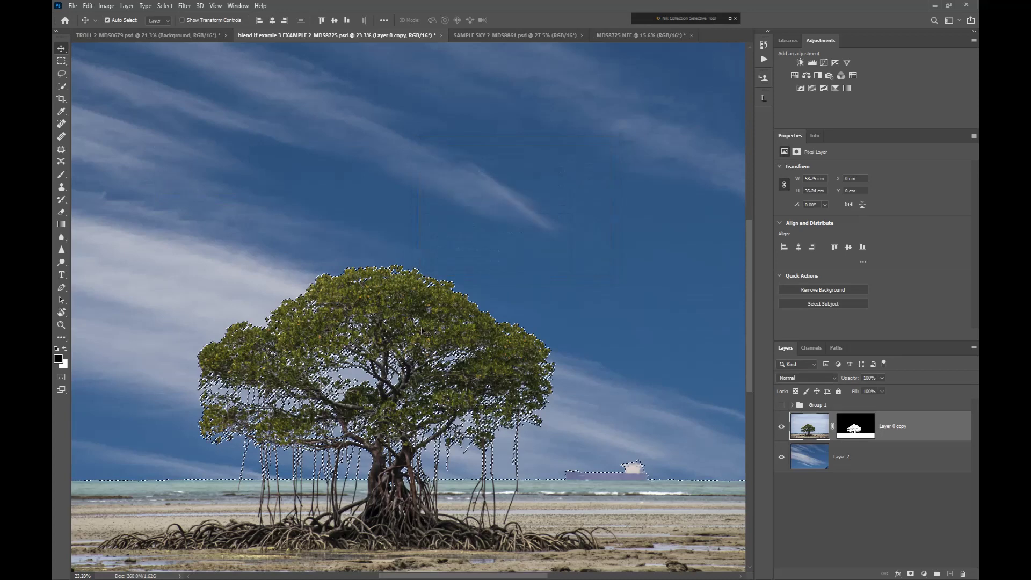
Step: Check the loaded sky selection around the foliage and expand it by 4 pixels
scroll(456, 352, "down", 3)
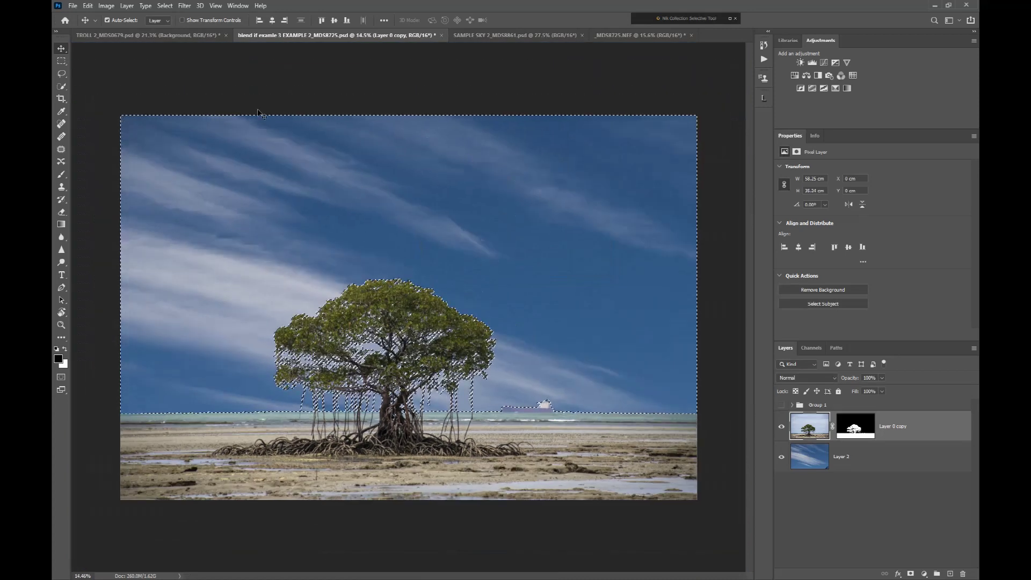
scroll(422, 337, "up", 8)
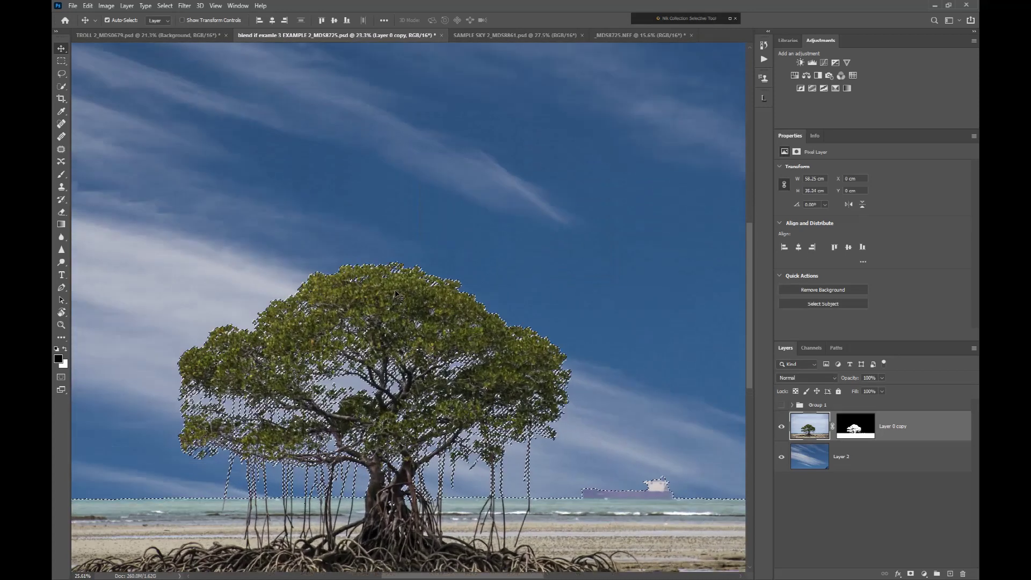
scroll(421, 337, "up", 5)
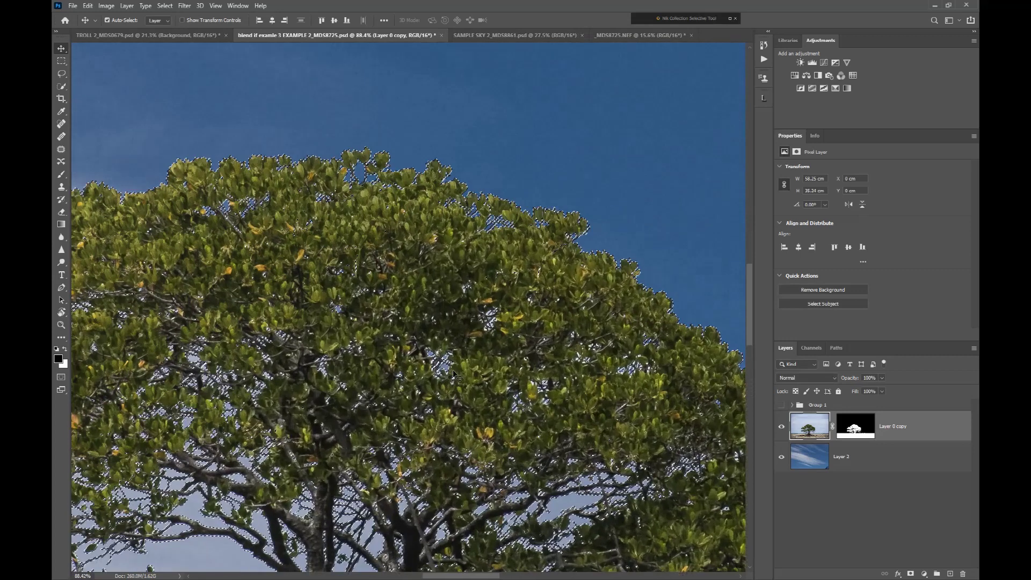
scroll(456, 360, "up", 2)
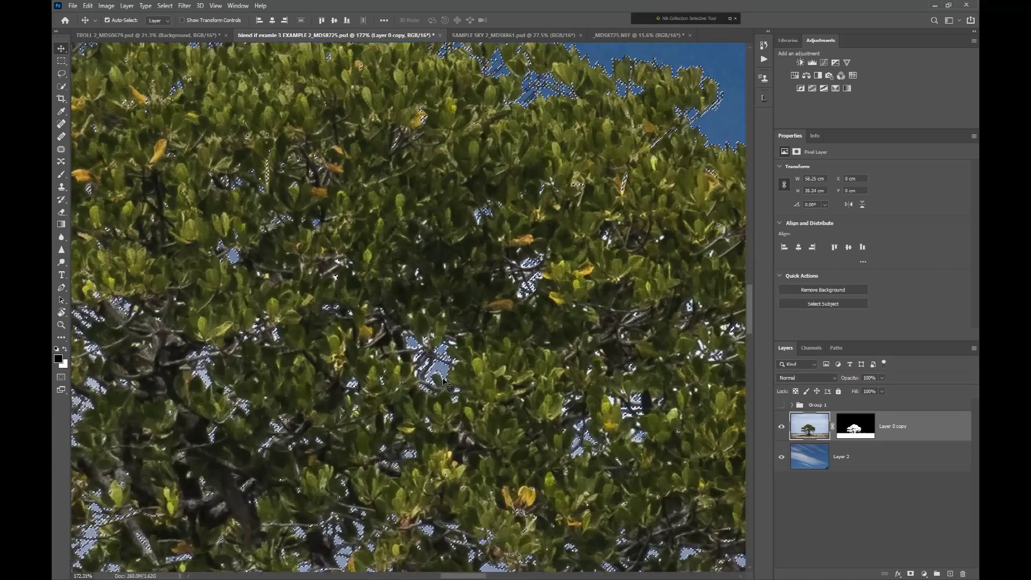
left_click(165, 6)
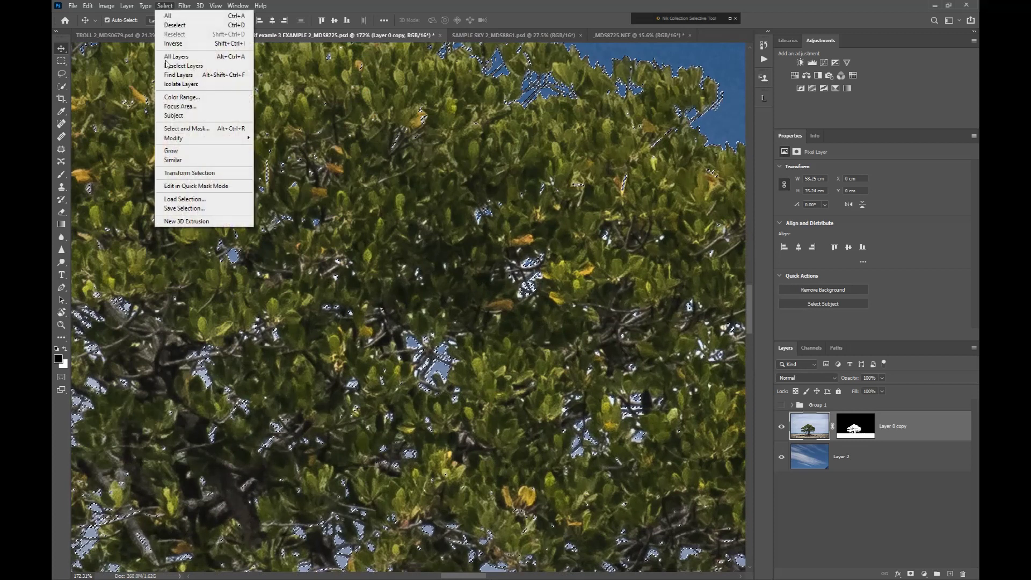
mouse_move(180, 139)
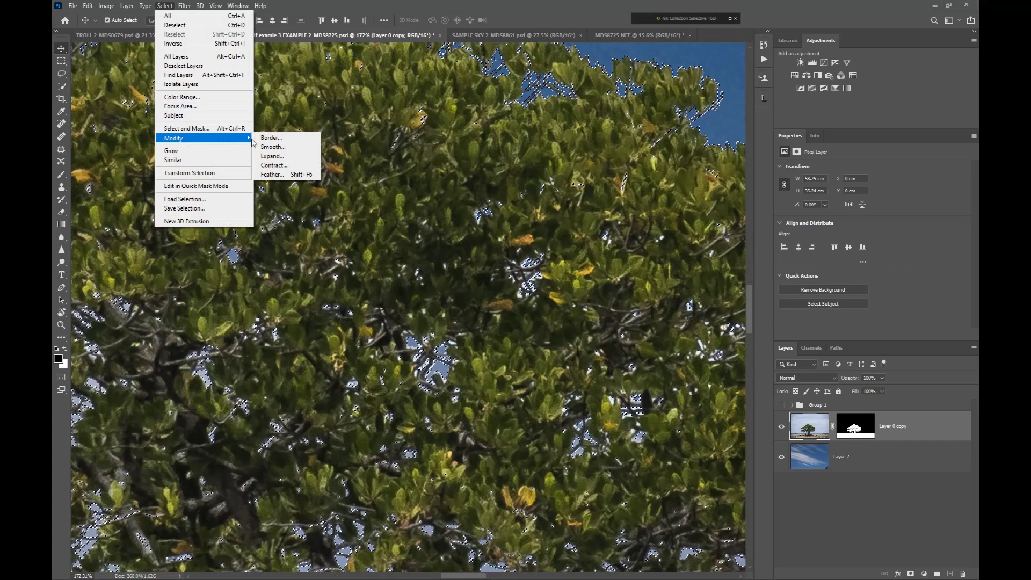
left_click(294, 159)
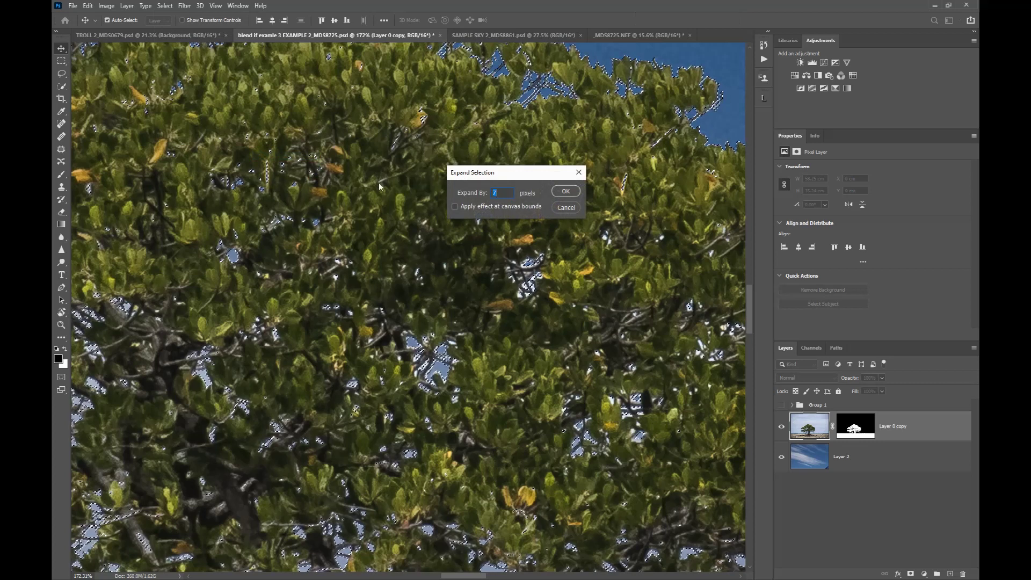
type("4")
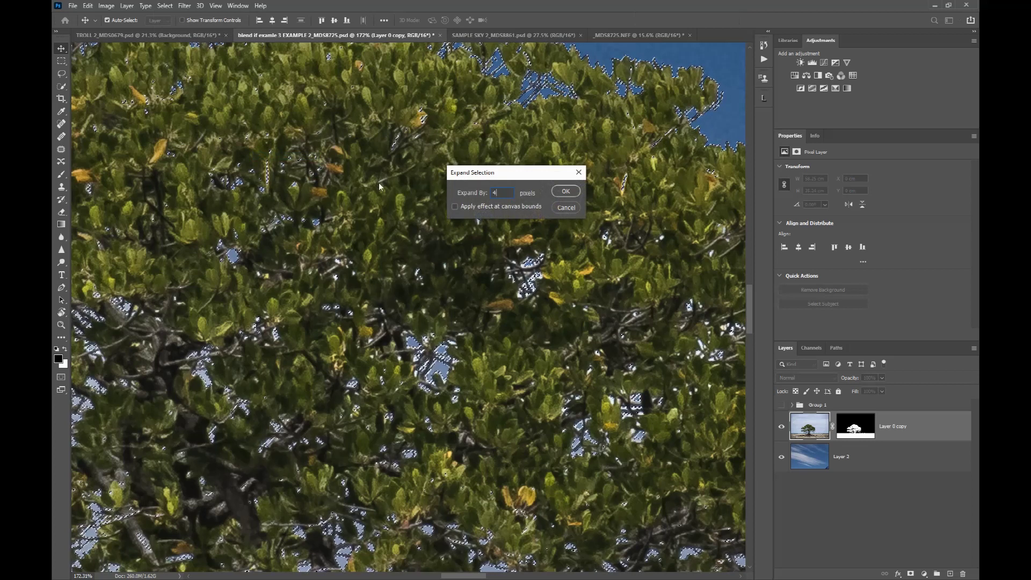
left_click(565, 192)
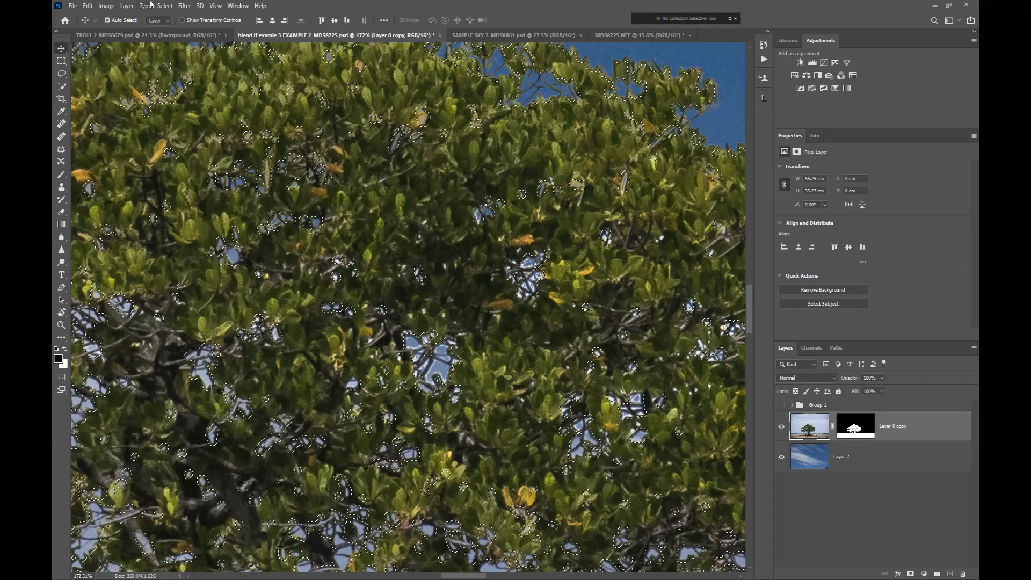
Step: Undo the 4-pixel expansion of the sky selection and expand it by 2 pixels instead
left_click(88, 6)
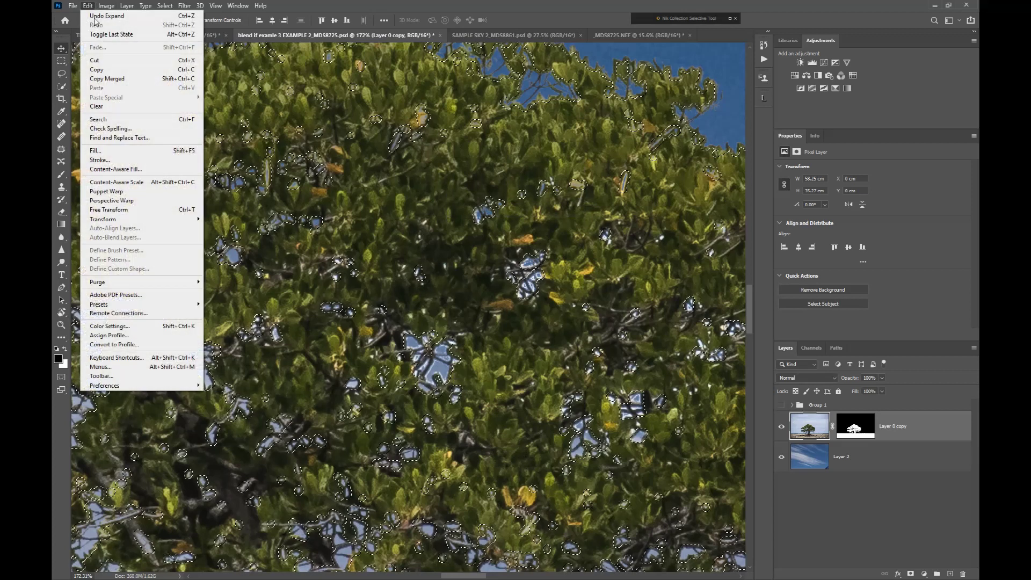
left_click(96, 17)
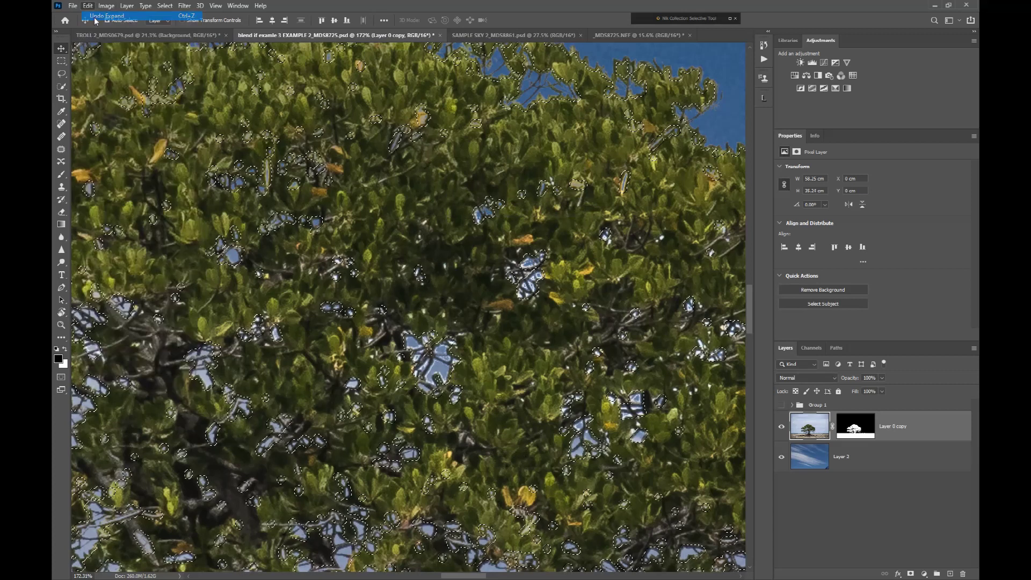
left_click(165, 6)
mouse_move(225, 138)
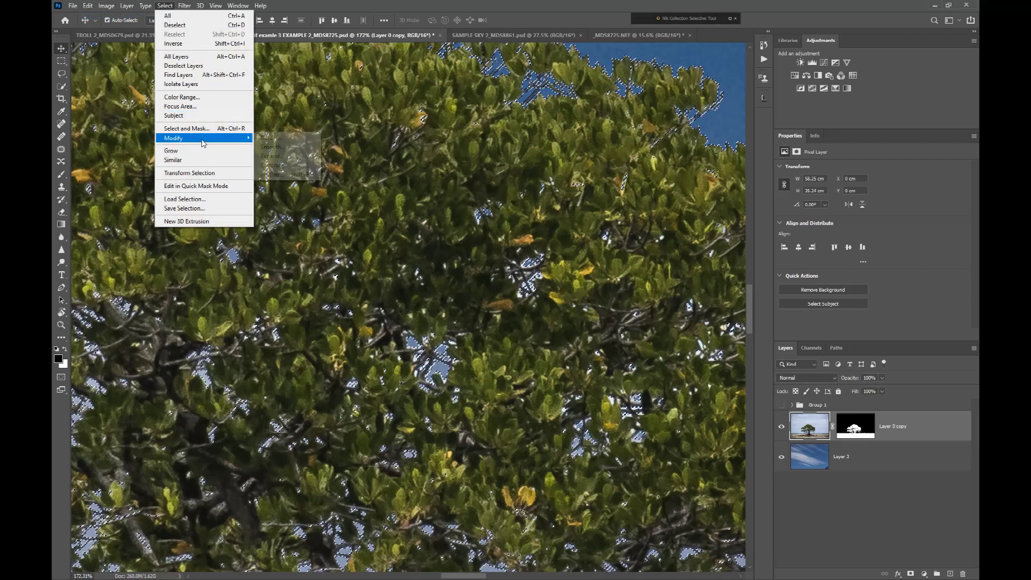
left_click(299, 156)
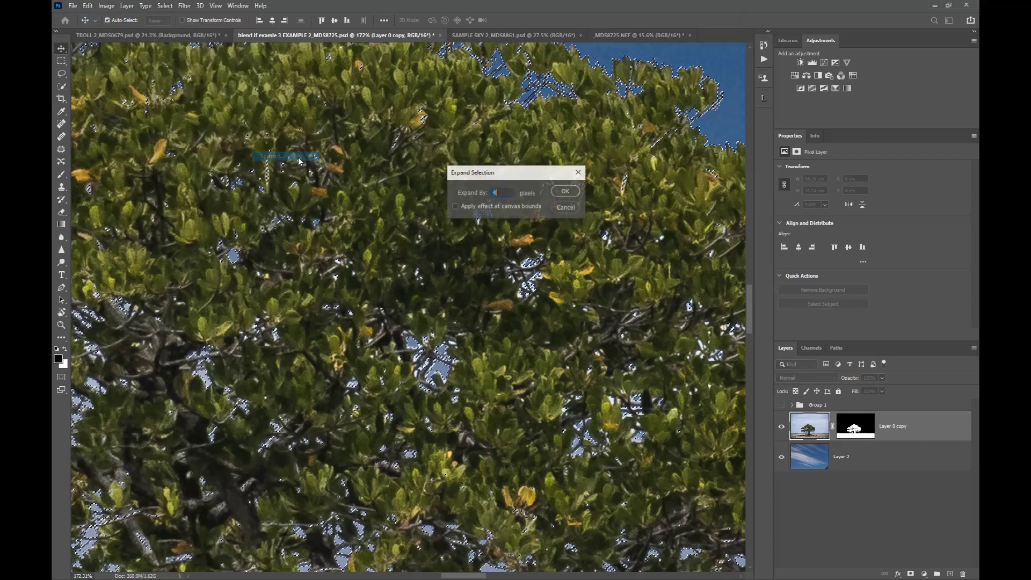
type("2")
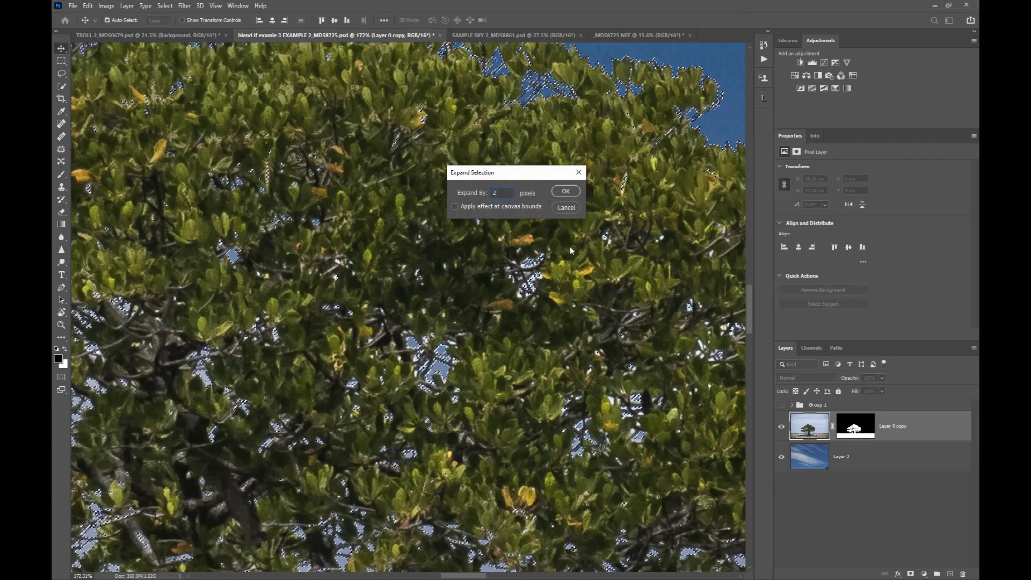
left_click(568, 191)
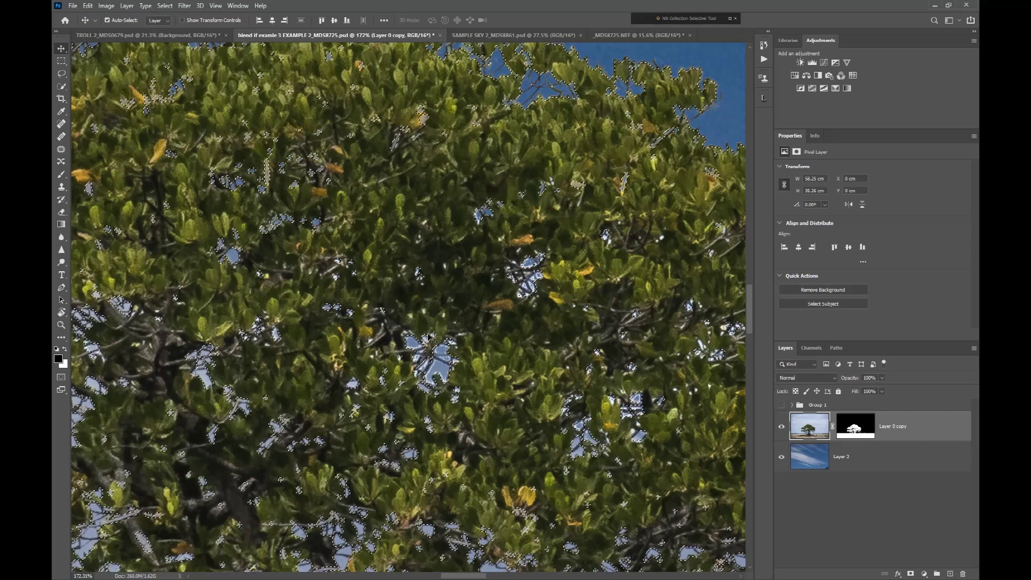
Step: Feather the expanded sky selection with a radius of 2 pixels
left_click(165, 6)
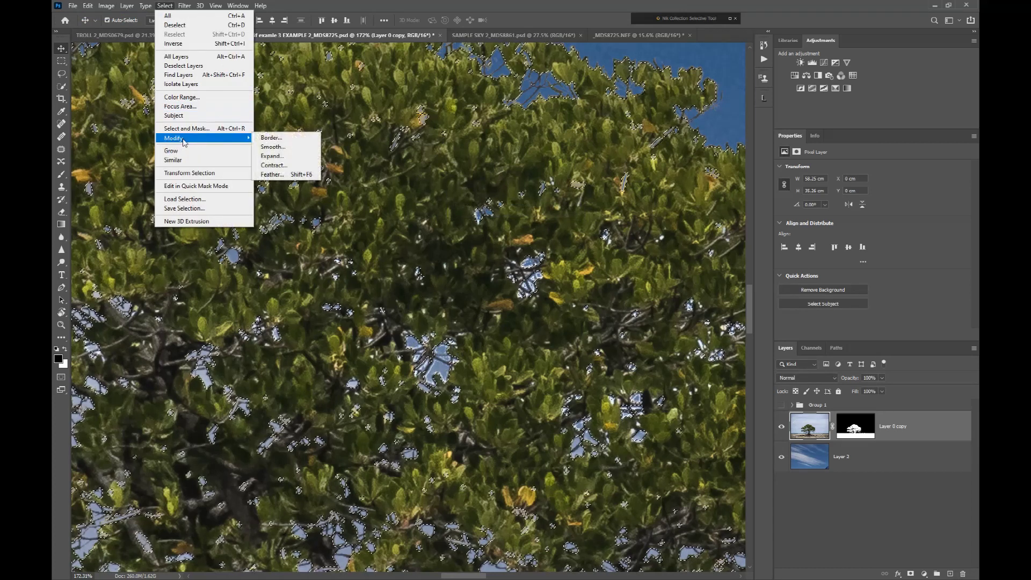
left_click(280, 179)
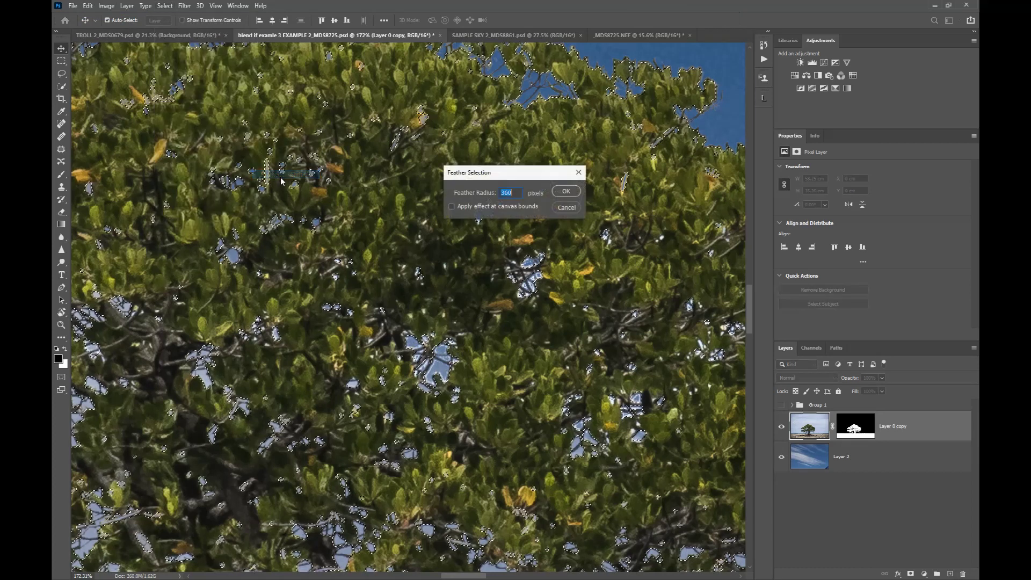
type("2")
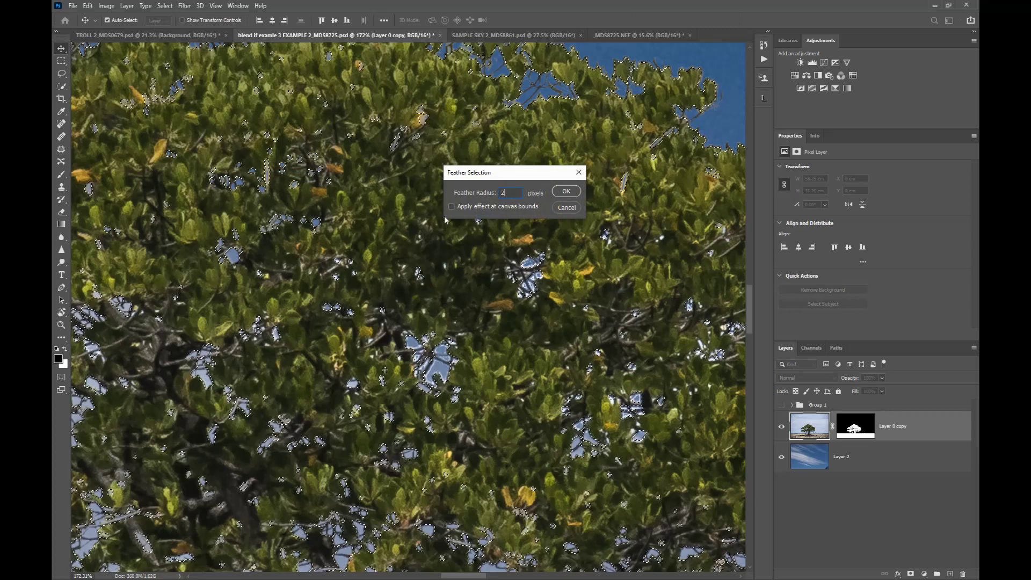
left_click(574, 193)
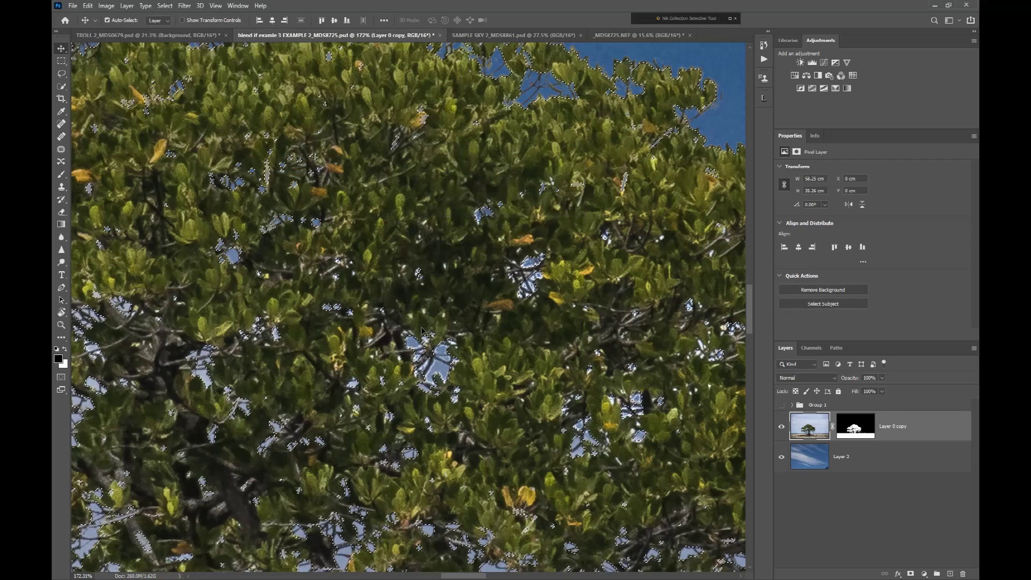
Step: Delete Layer 0 copy's old layer mask, create a new mask from the feathered sky selection and invert it
left_click(860, 431)
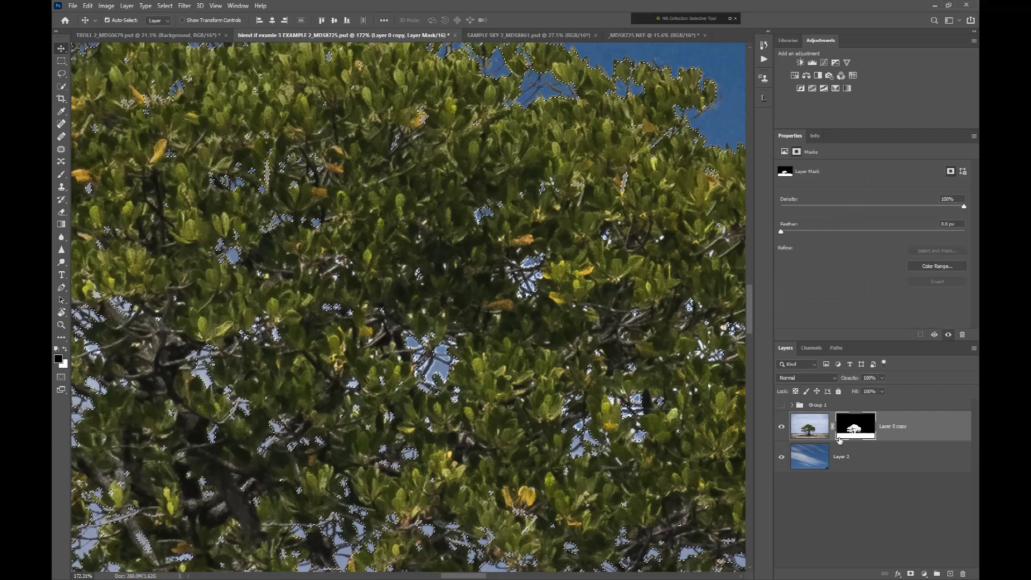
right_click(865, 424)
left_click(881, 439)
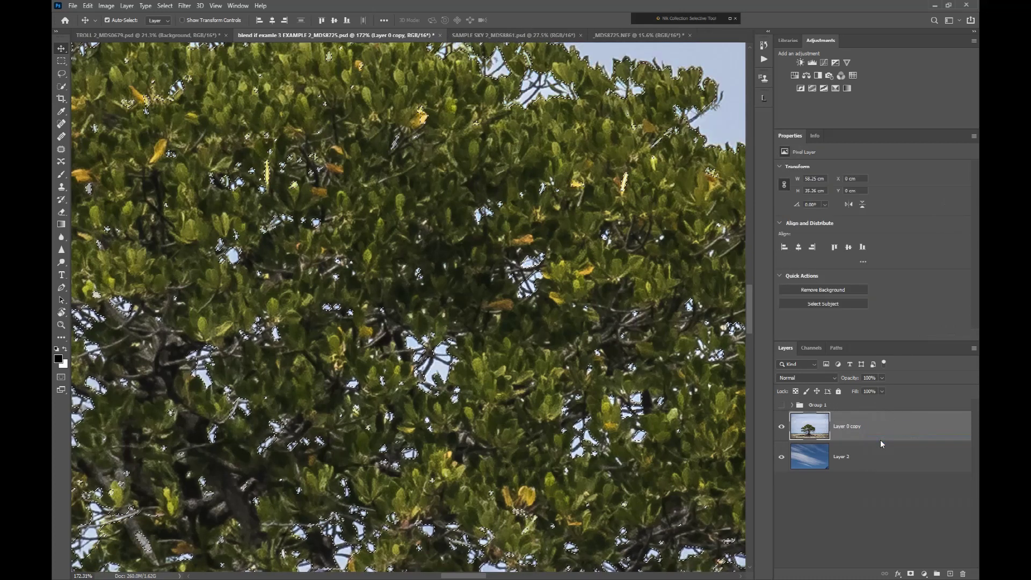
left_click(911, 574)
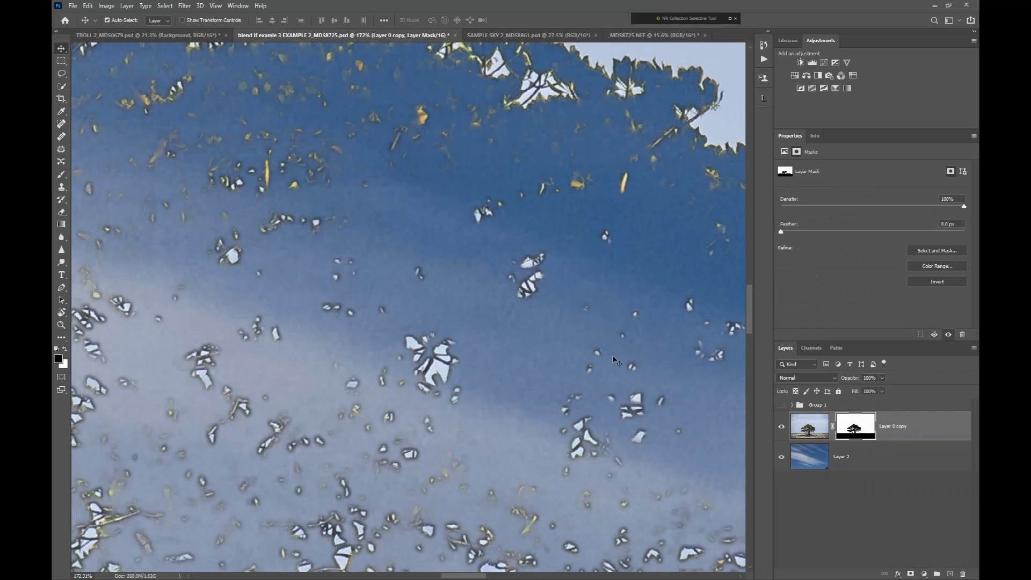
scroll(612, 355, "down", 10)
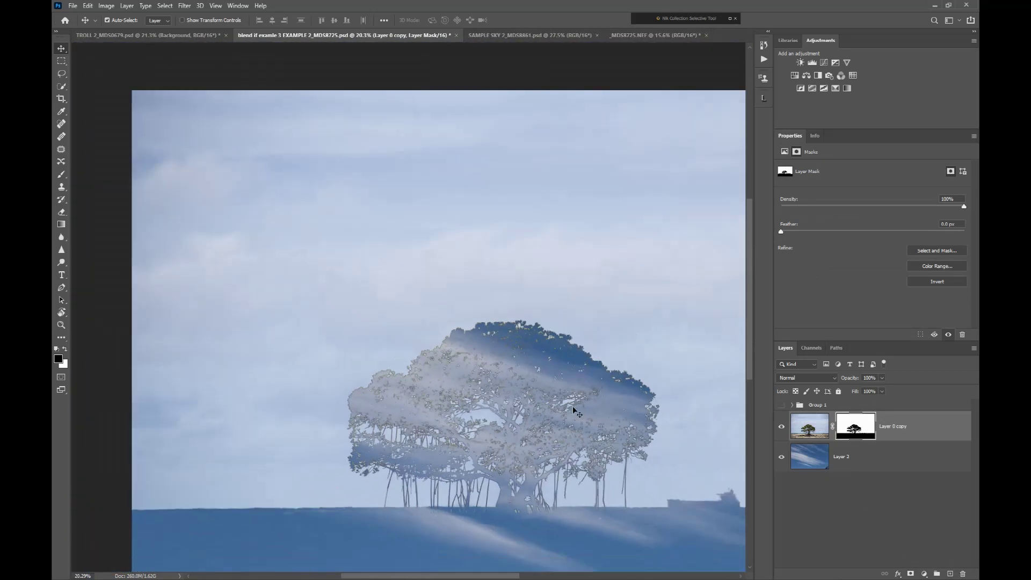
scroll(573, 407, "down", 3)
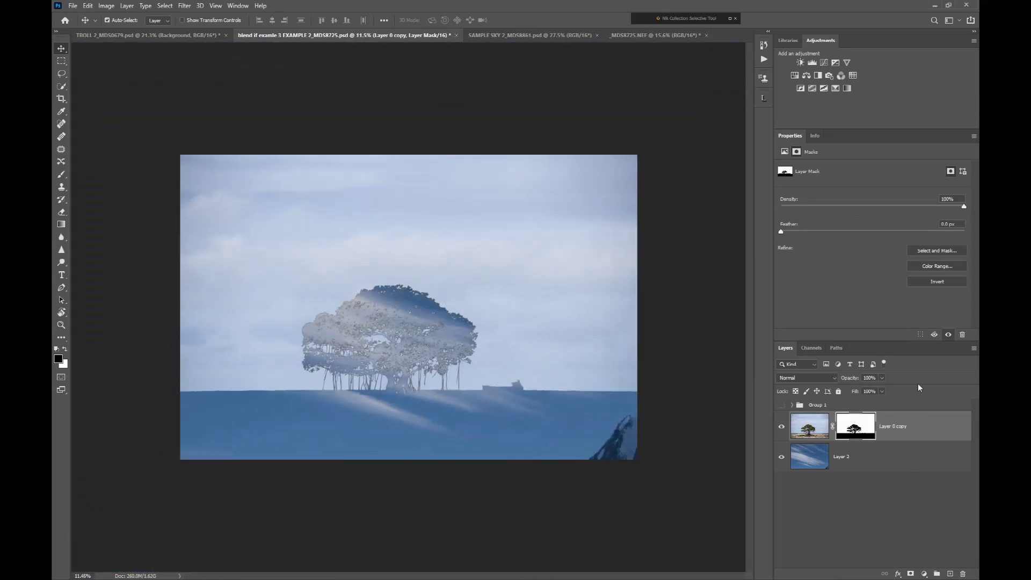
left_click(916, 283)
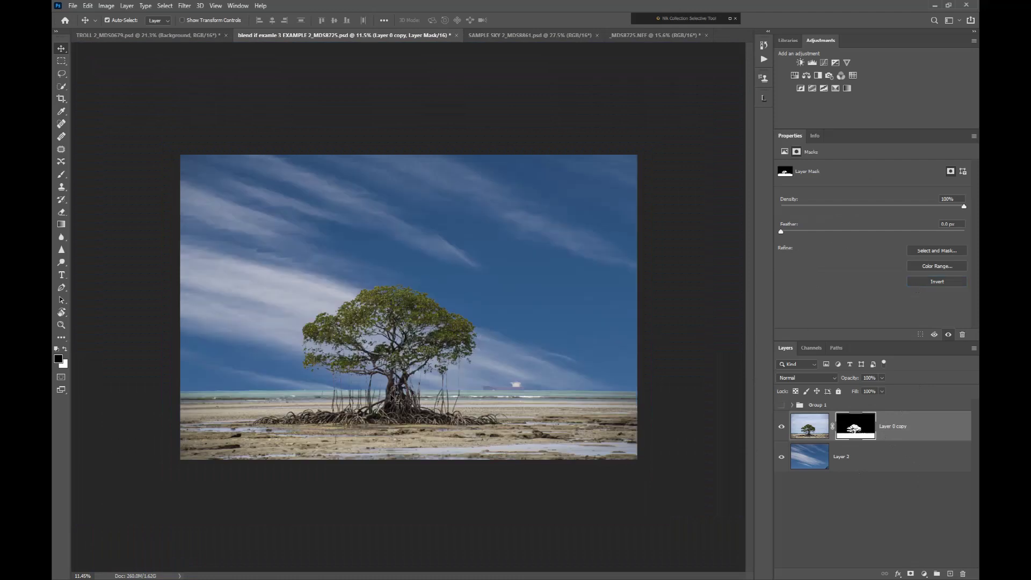
Step: Check the foliage edges closely and revert the document history to the Load Selection state
scroll(384, 374, "up", 2)
scroll(384, 374, "up", 8)
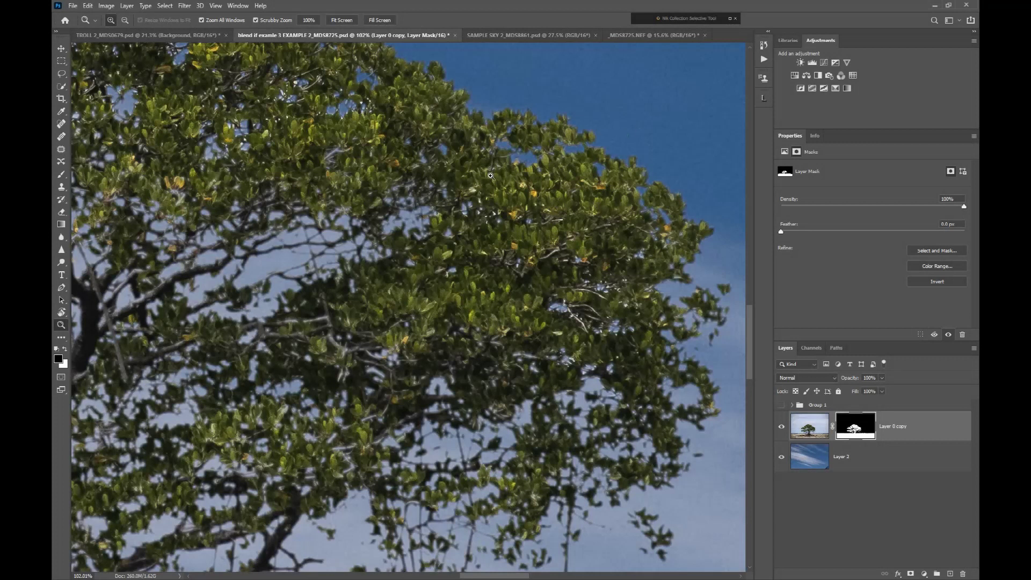
left_click(766, 44)
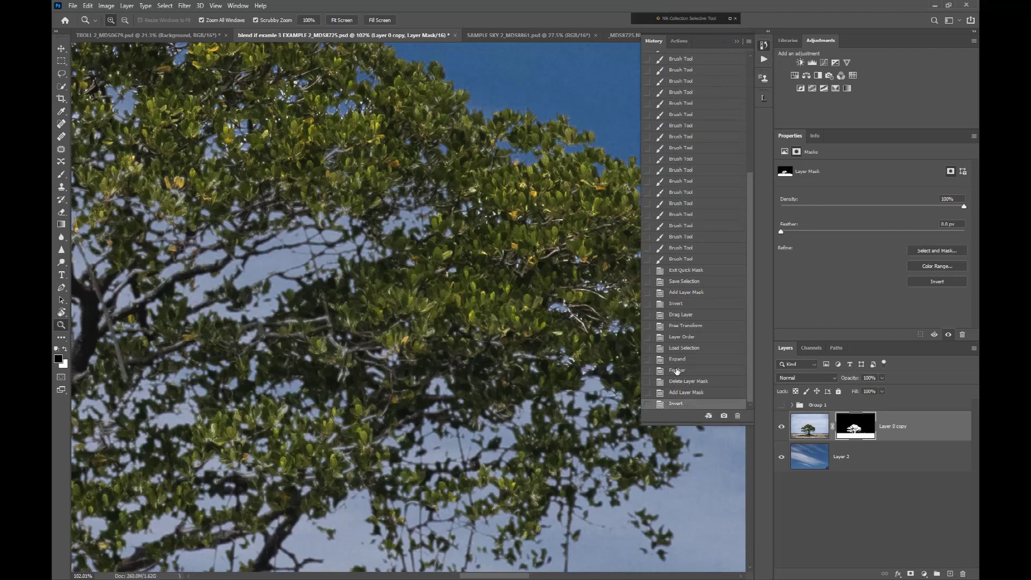
left_click(705, 350)
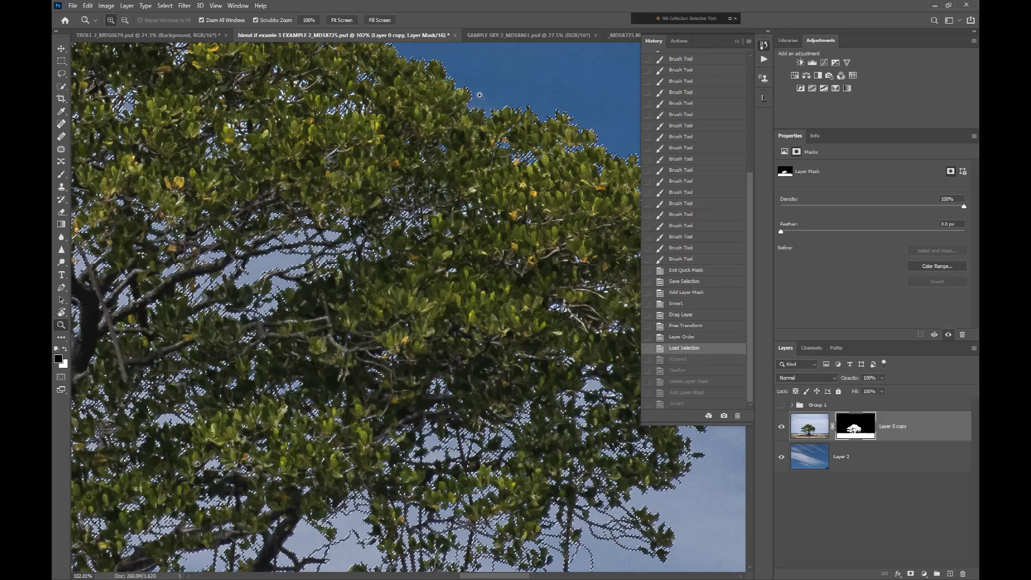
left_click(736, 41)
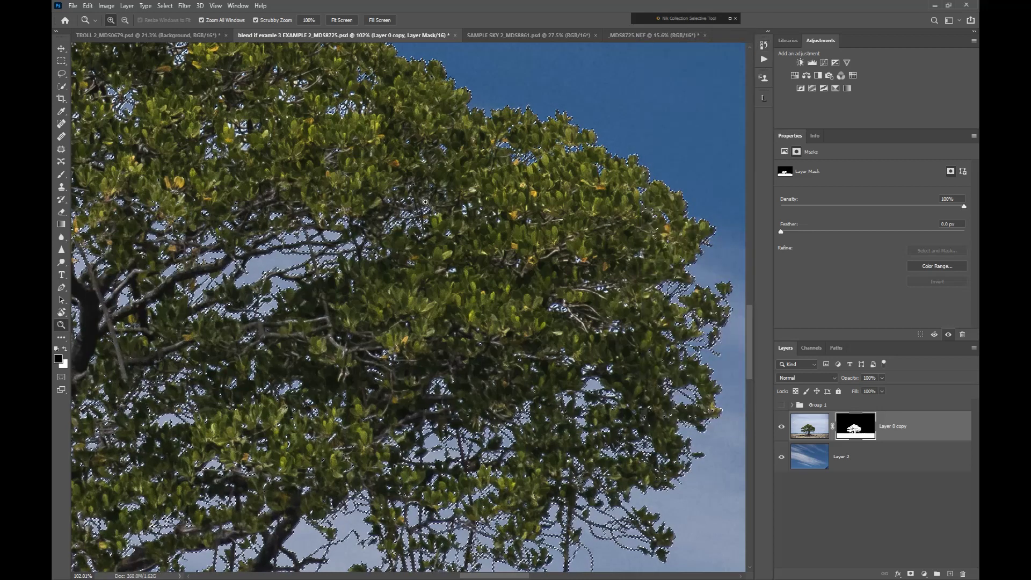
Step: Expand the loaded sky selection around the foliage by 1 pixel
scroll(412, 197, "up", 8)
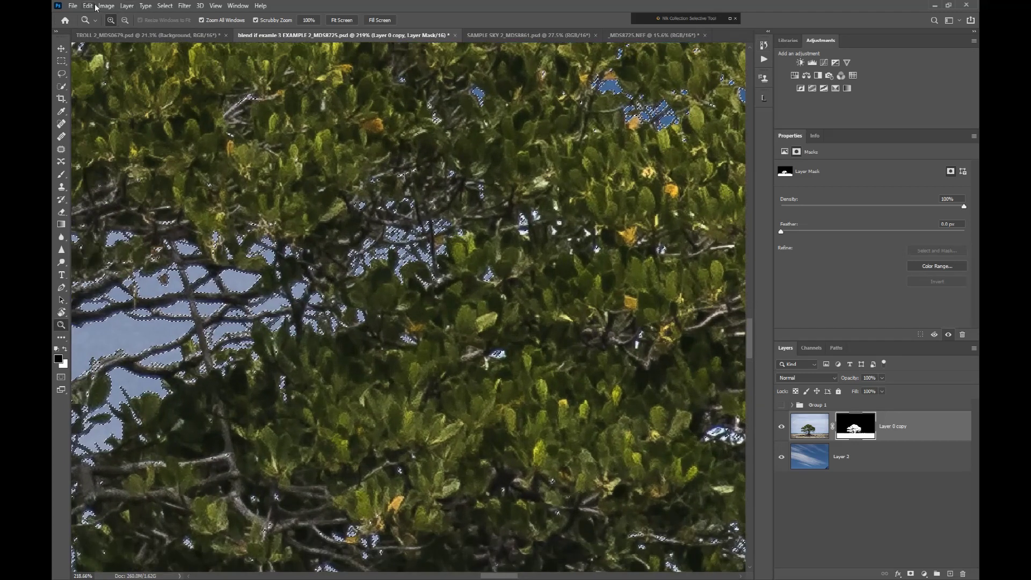
left_click(163, 6)
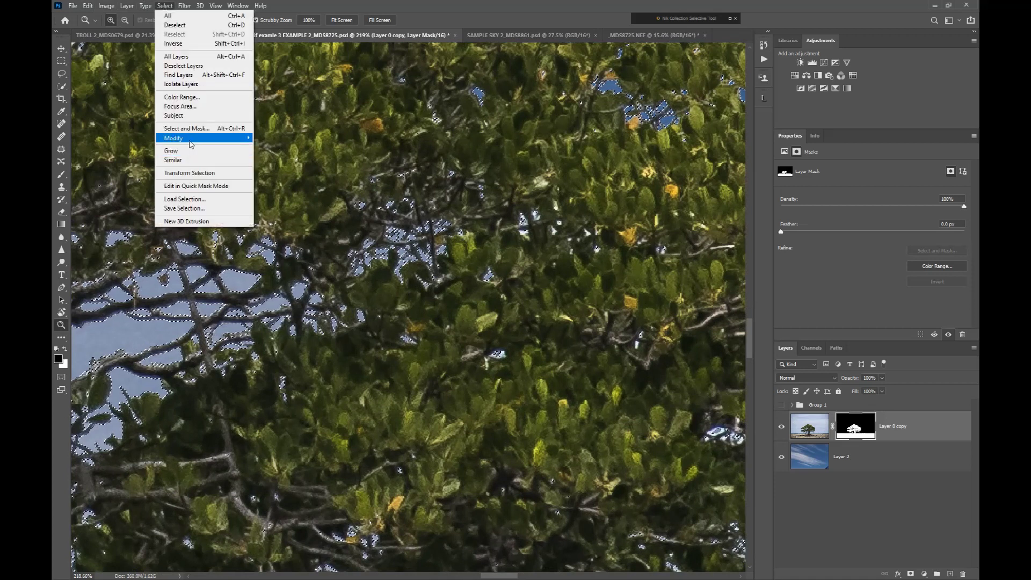
mouse_move(196, 144)
left_click(306, 157)
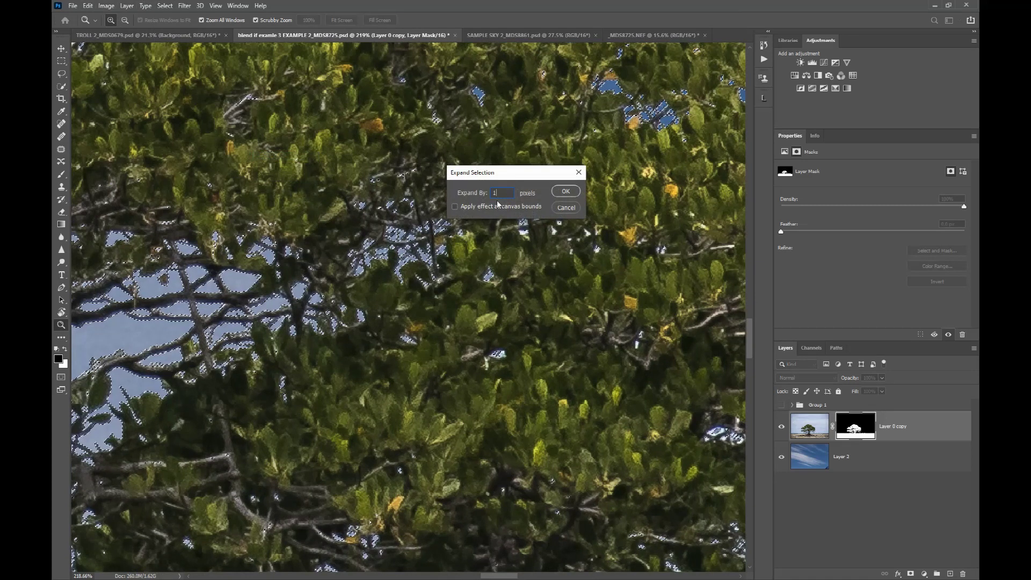
type("1")
left_click(566, 192)
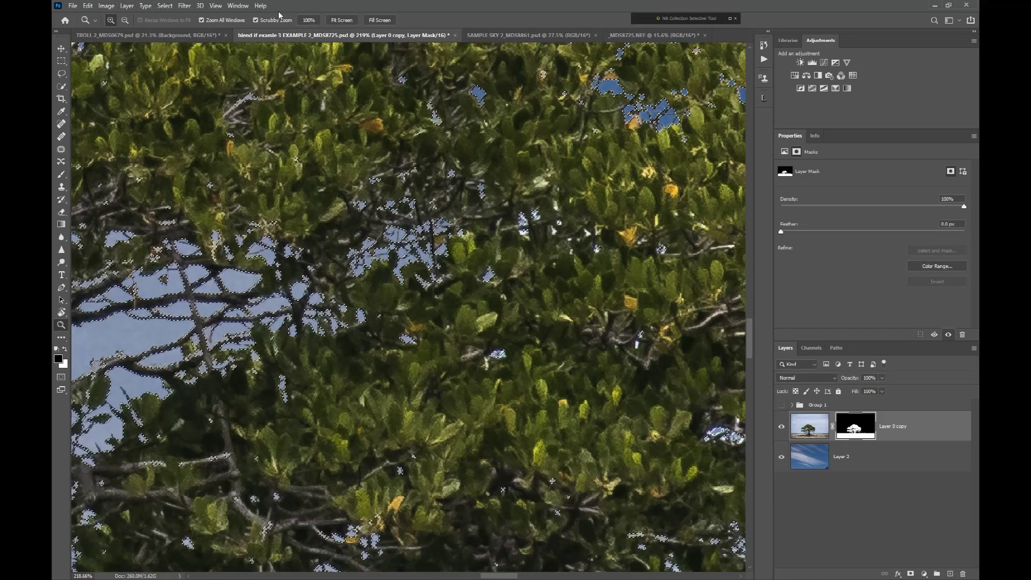
Step: Feather the sky selection with a radius of 1 pixel
left_click(165, 7)
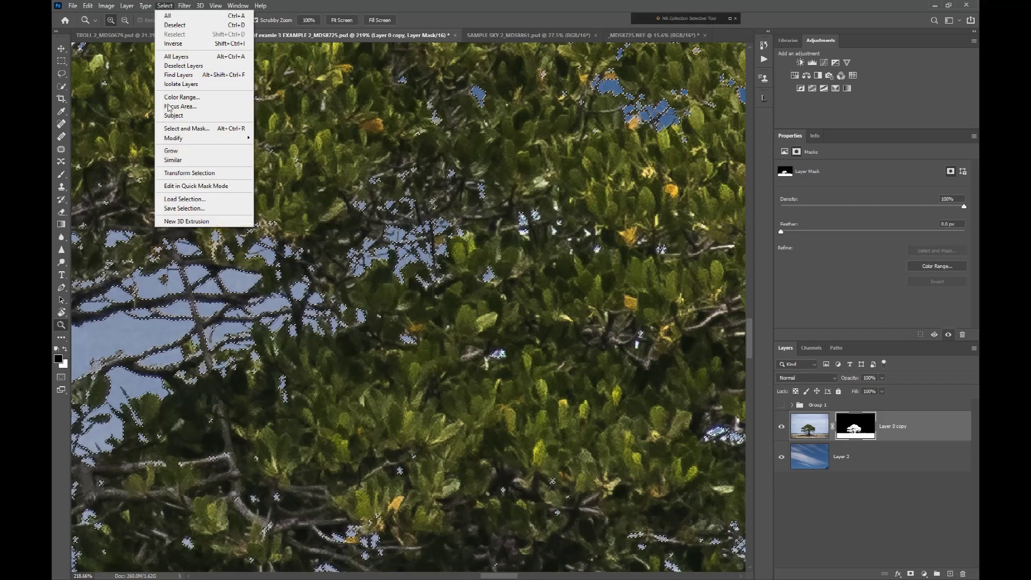
mouse_move(171, 141)
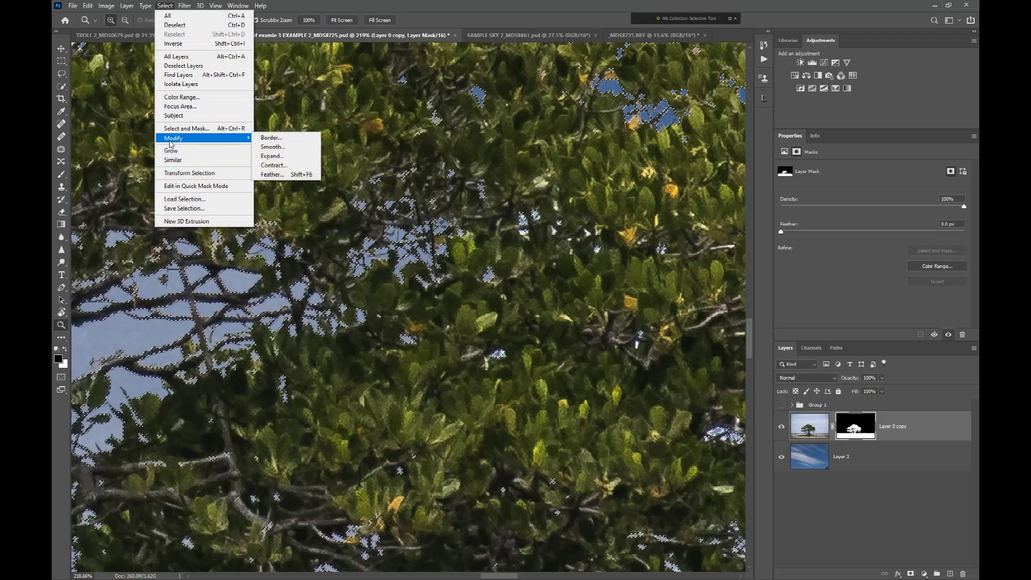
left_click(297, 174)
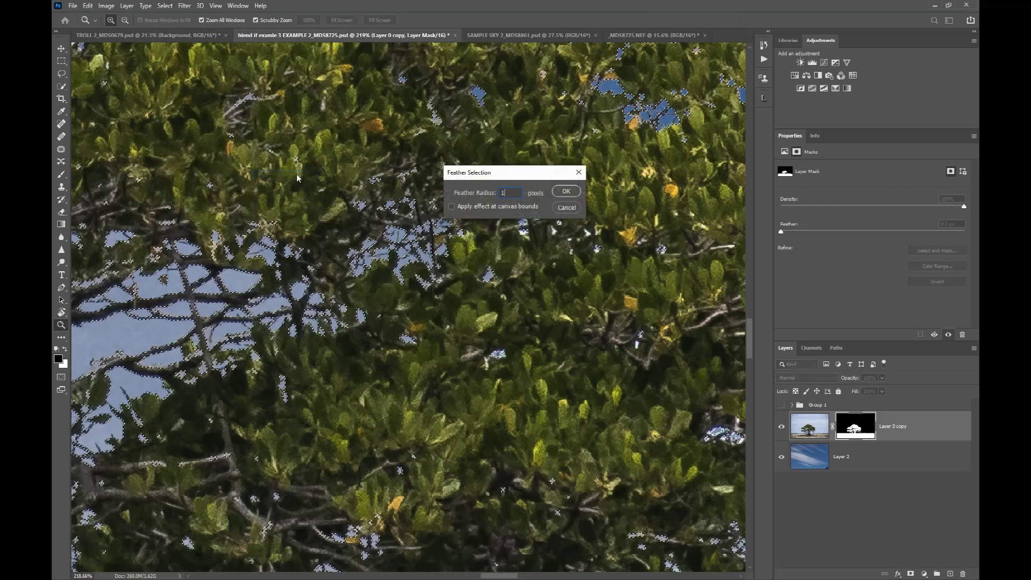
type("1")
left_click(567, 192)
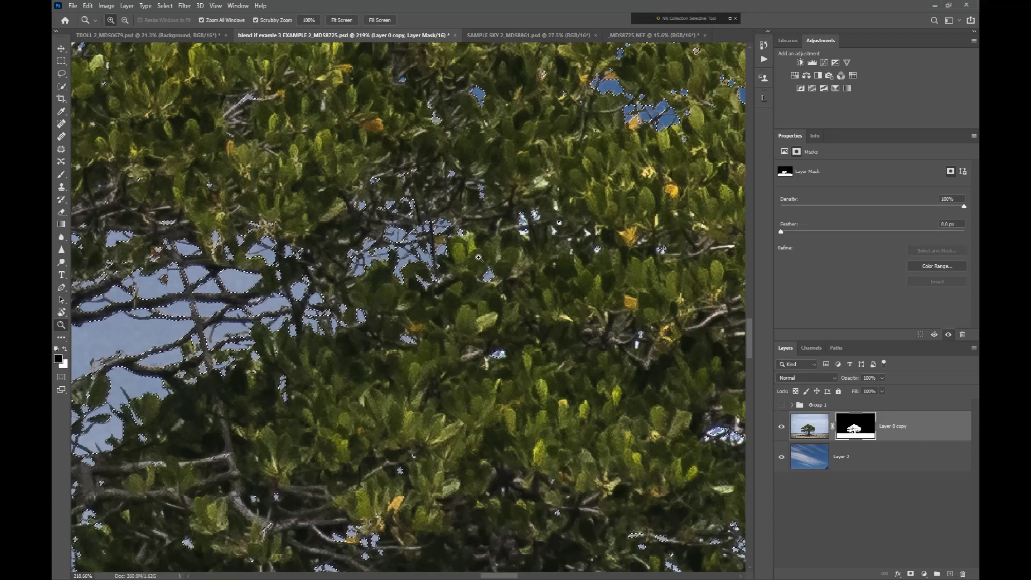
Step: Replace Layer 0 copy's layer mask with one made from the current sky selection and invert the new mask
right_click(869, 423)
left_click(903, 439)
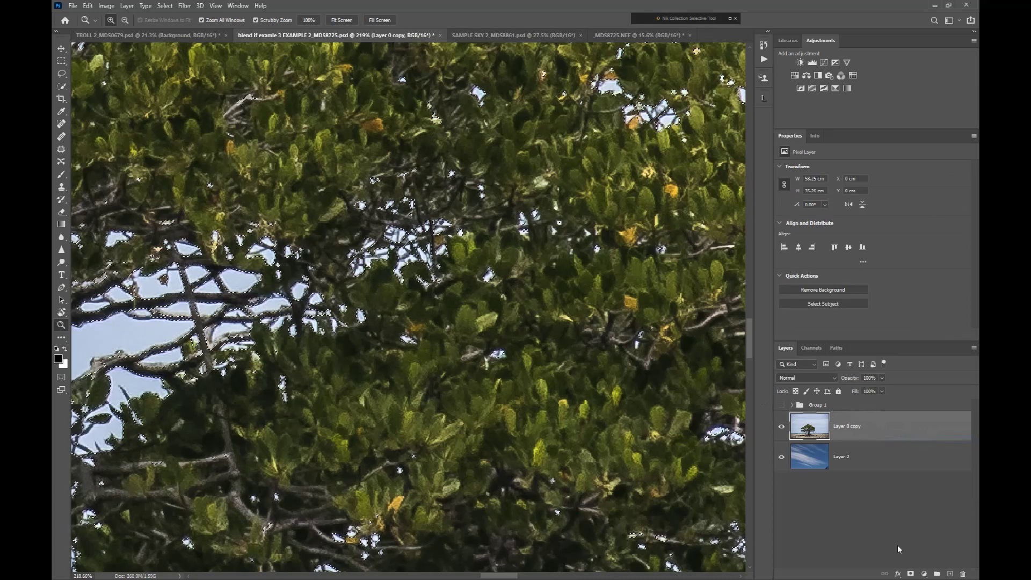
left_click(911, 573)
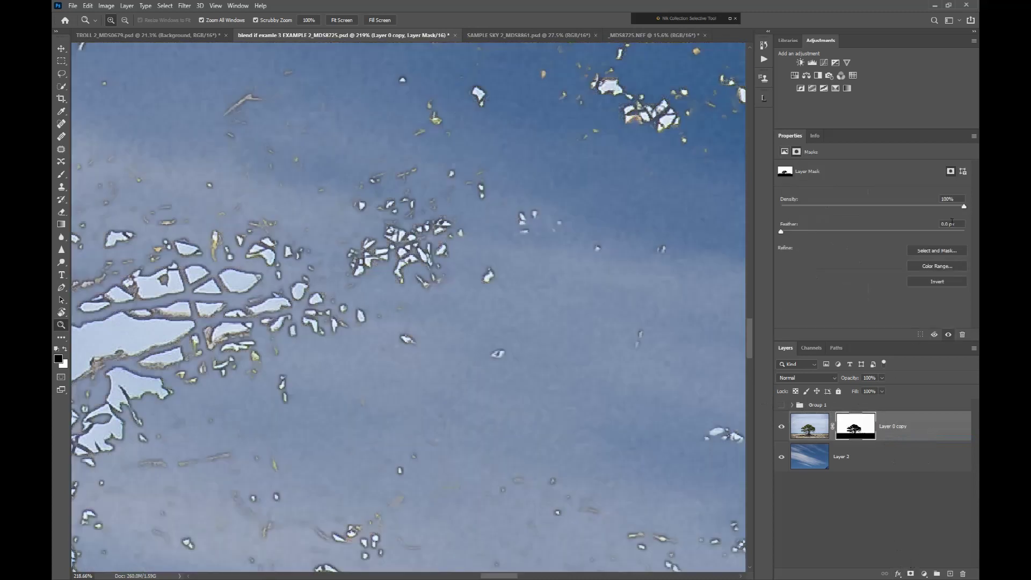
left_click(922, 281)
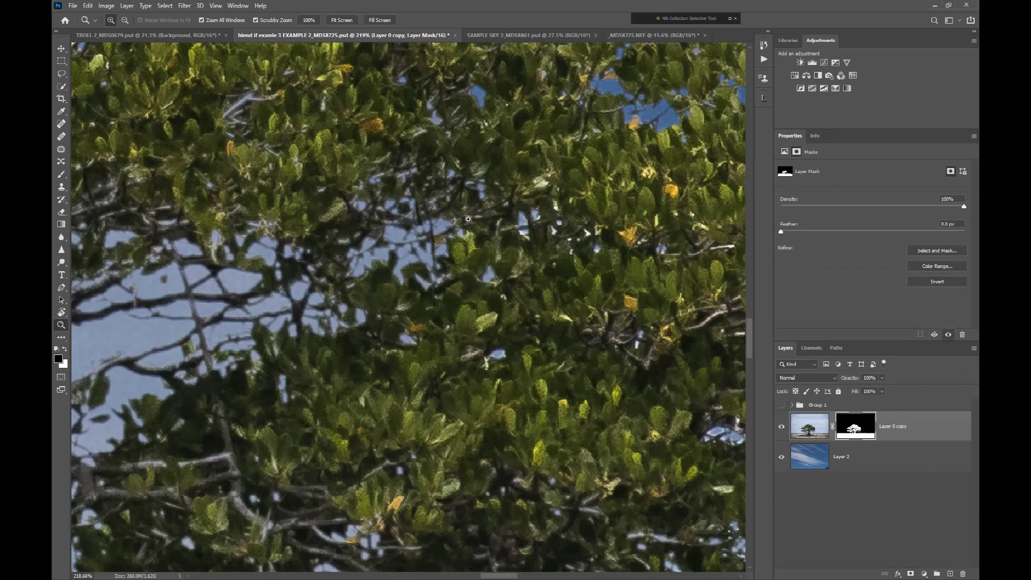
Step: Examine the tree's edges, the horizon and the ship against the replaced sky
scroll(428, 217, "down", 11)
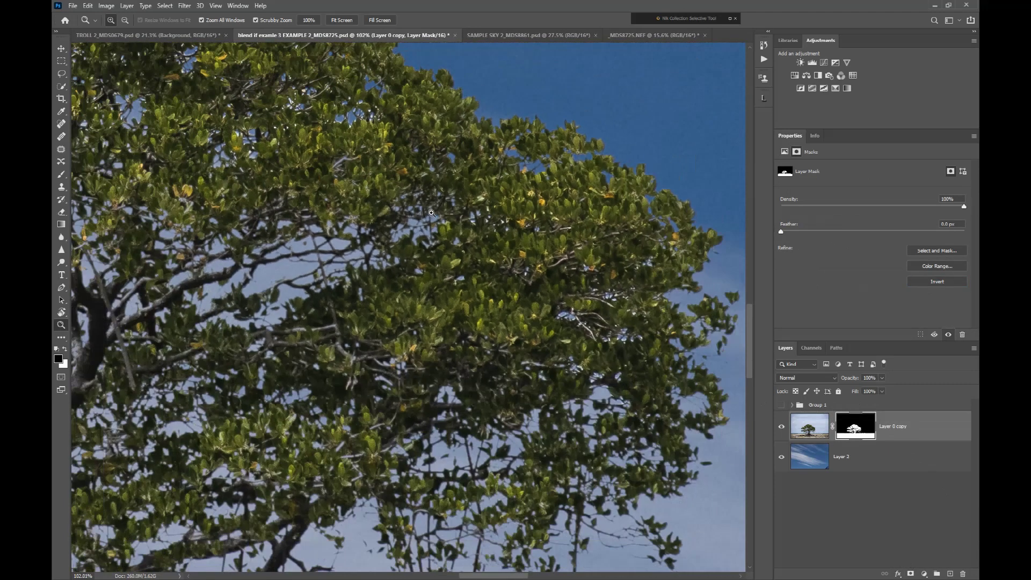
scroll(447, 233, "down", 10)
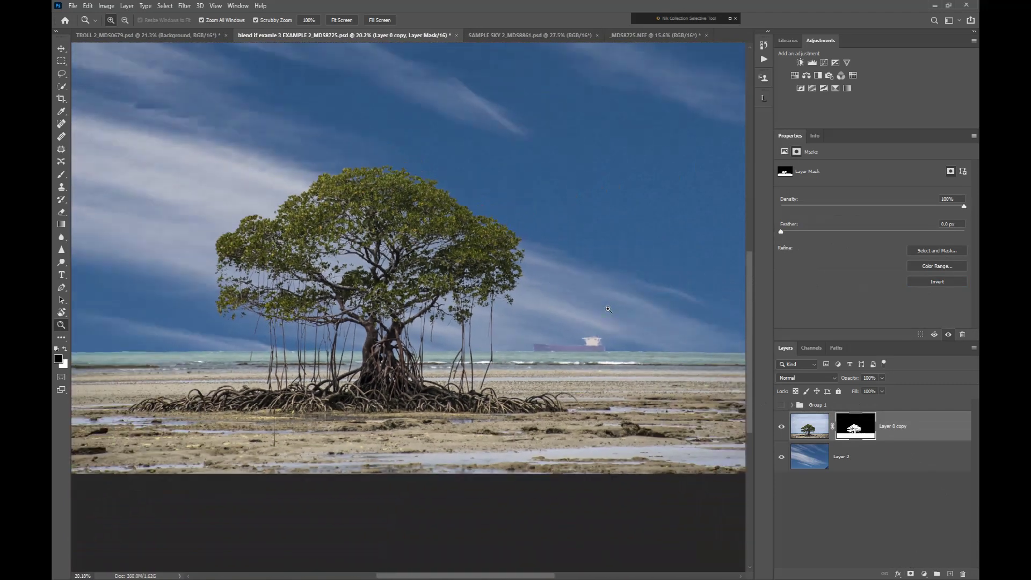
scroll(500, 481, "up", 6)
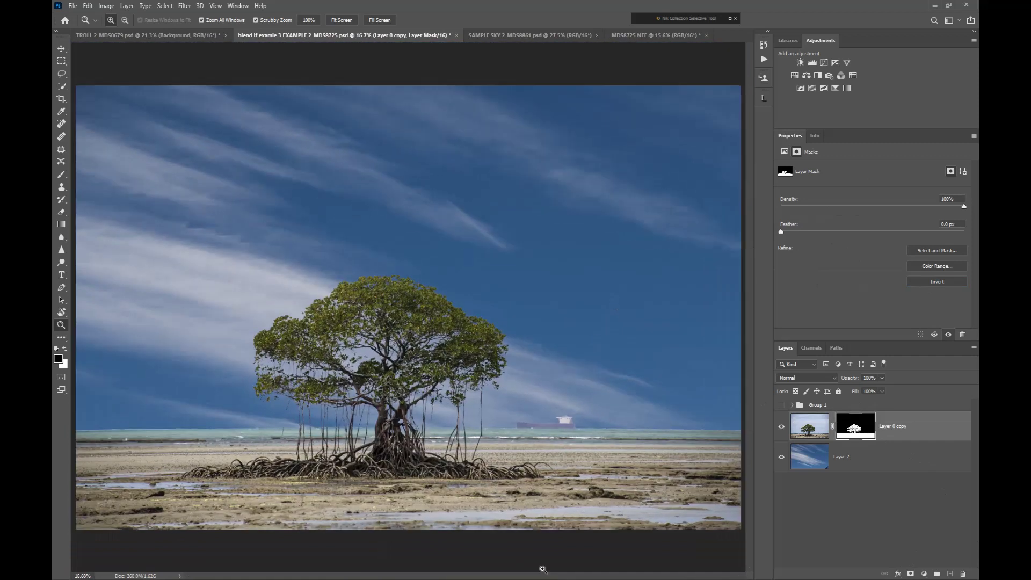
scroll(463, 403, "up", 3)
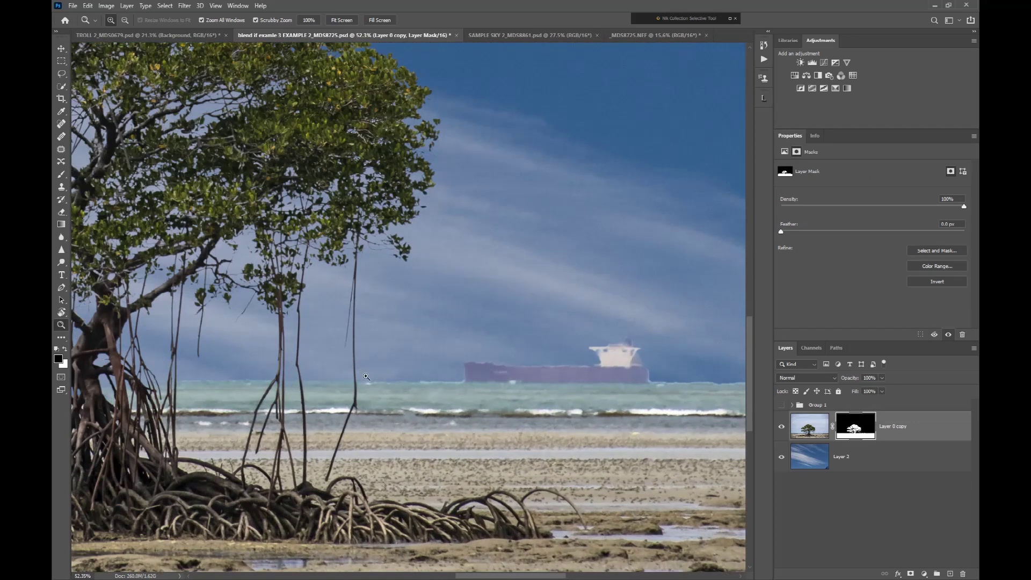
Step: Compare the whole composite with close-ups of the tree's foliage, branches and hanging roots against the new sky
scroll(439, 292, "down", 9)
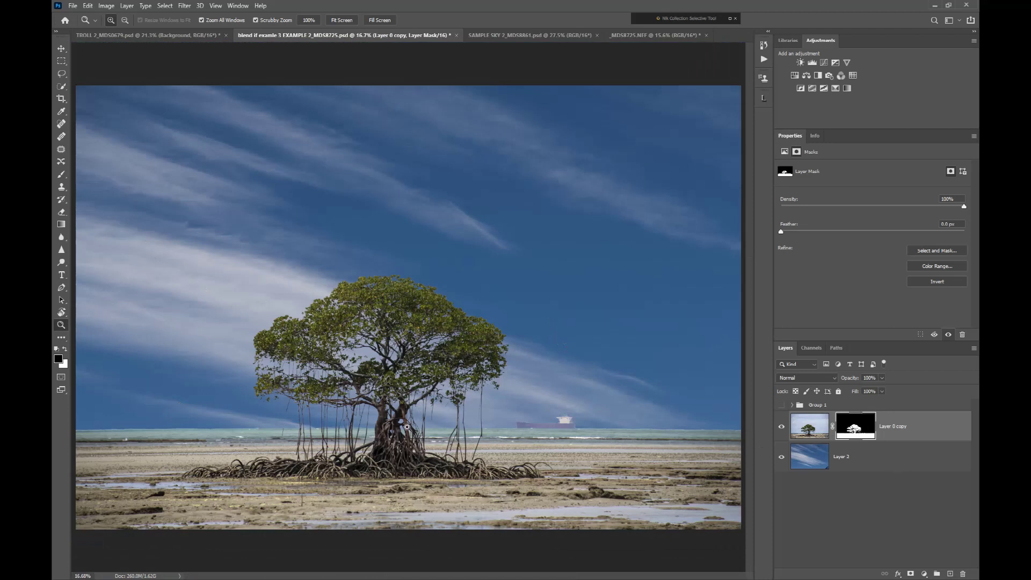
scroll(474, 400, "up", 13)
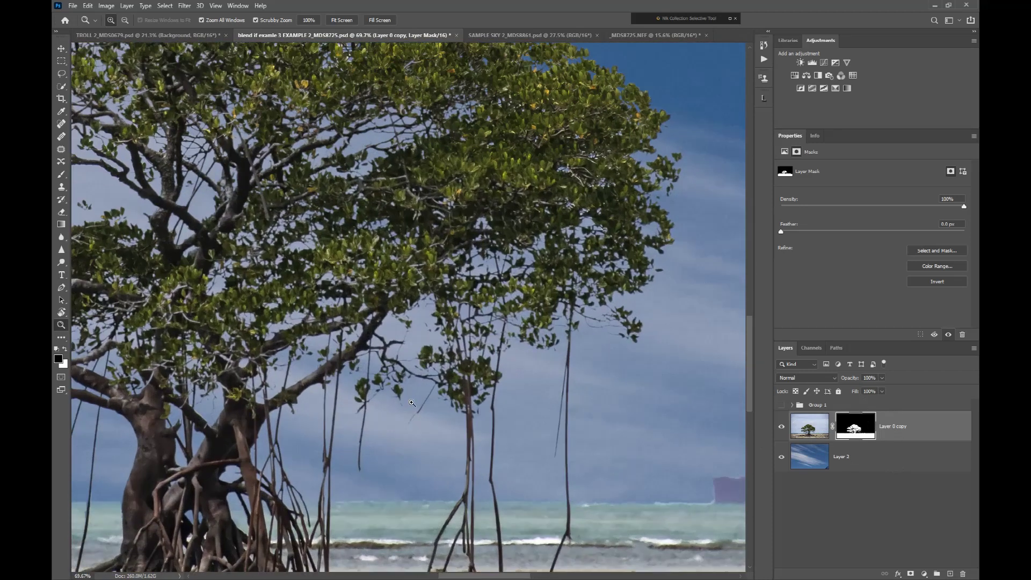
scroll(429, 391, "up", 1)
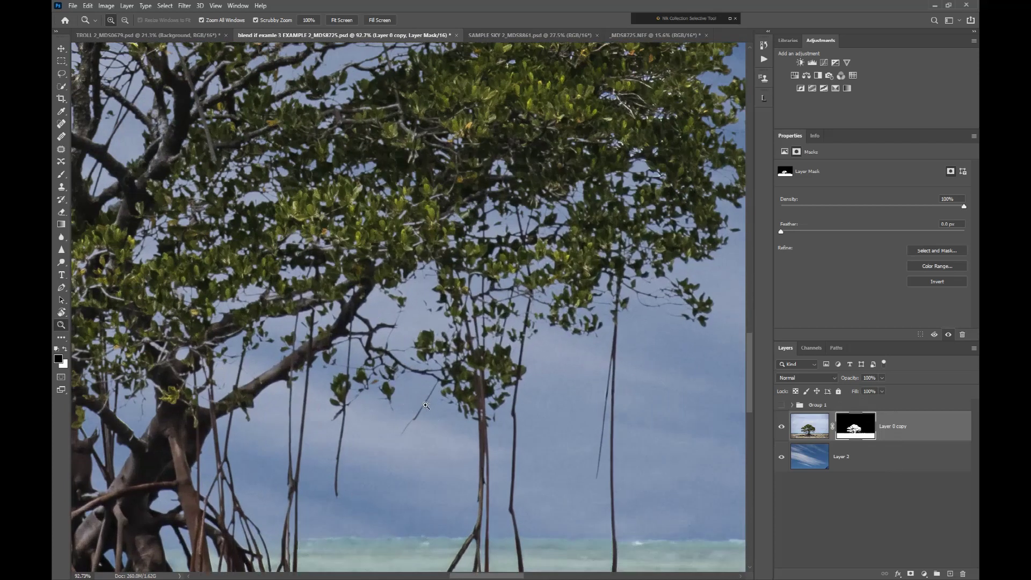
scroll(426, 405, "down", 8)
scroll(452, 401, "down", 6)
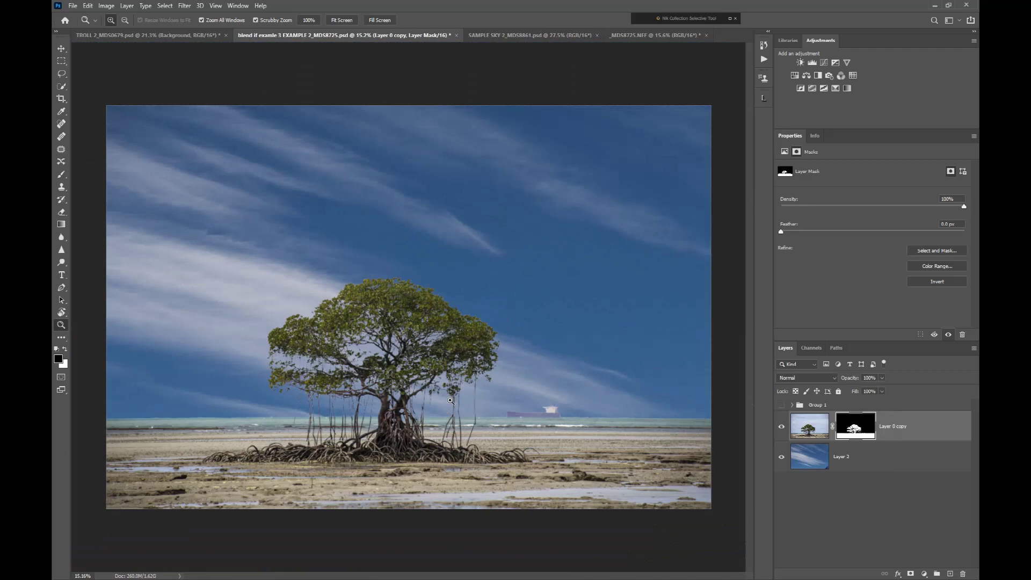
scroll(451, 400, "up", 1)
scroll(457, 418, "up", 1)
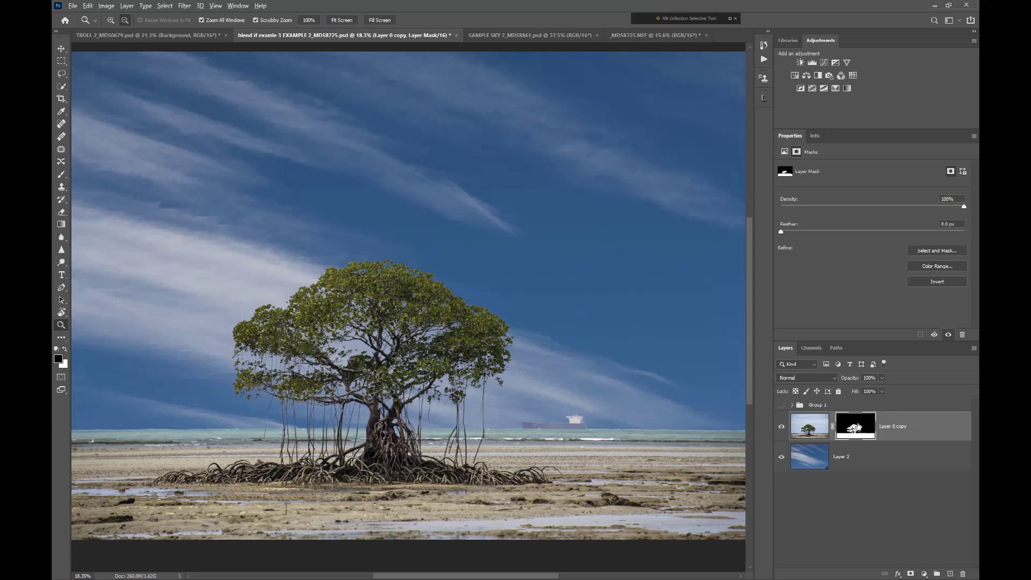
Step: Display Layer 0 copy's layer mask on its own and examine the grey patches below the horizon near the trunk
left_click(858, 427, "alt")
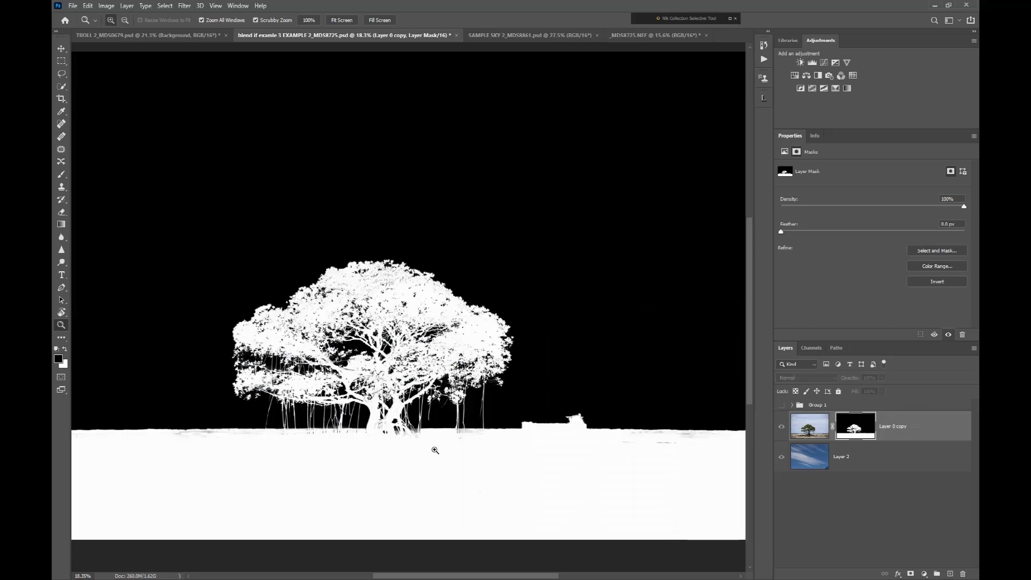
scroll(433, 415, "down", 1)
scroll(512, 353, "up", 5)
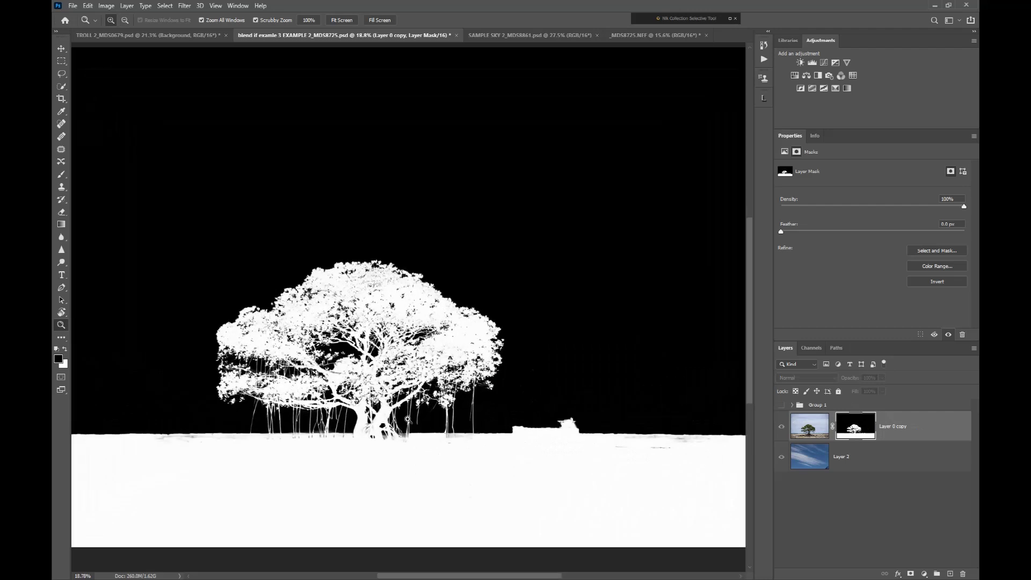
scroll(478, 479, "up", 1)
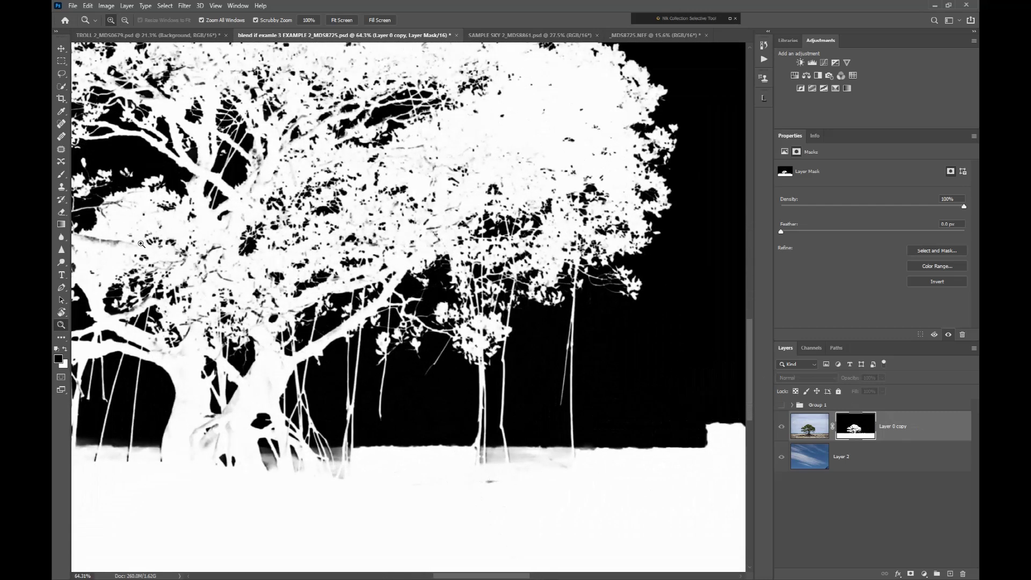
Step: With a soft round 45 px brush, paint the mask white over the grey patches below the horizon to the right of the trunk
left_click(61, 175)
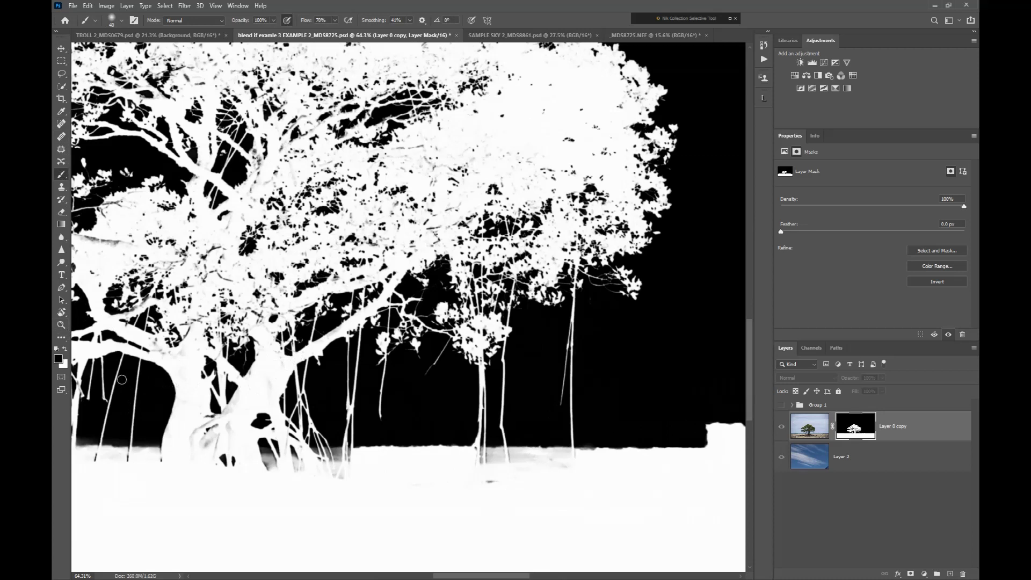
key("x")
left_click(121, 20)
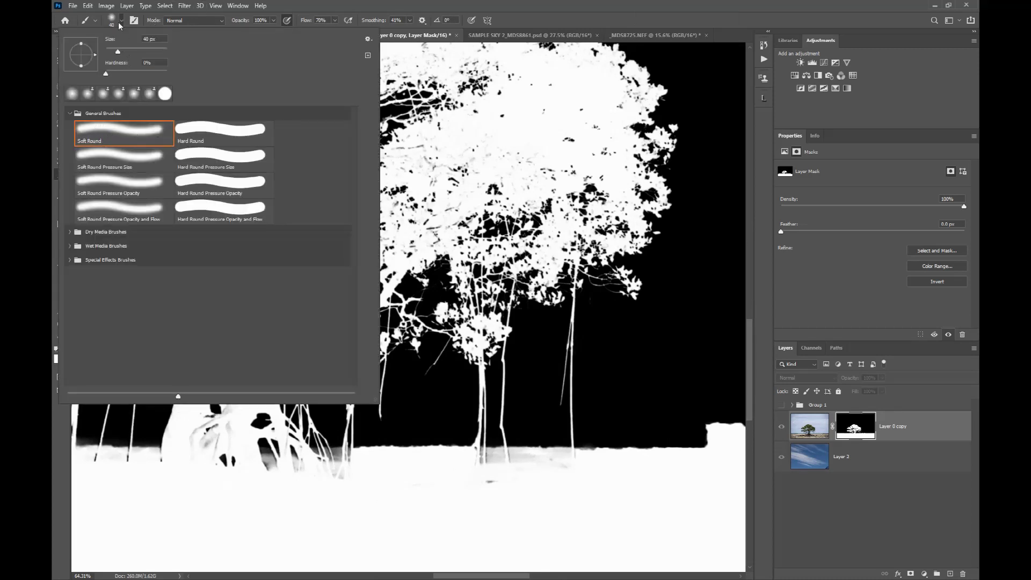
left_click(113, 23)
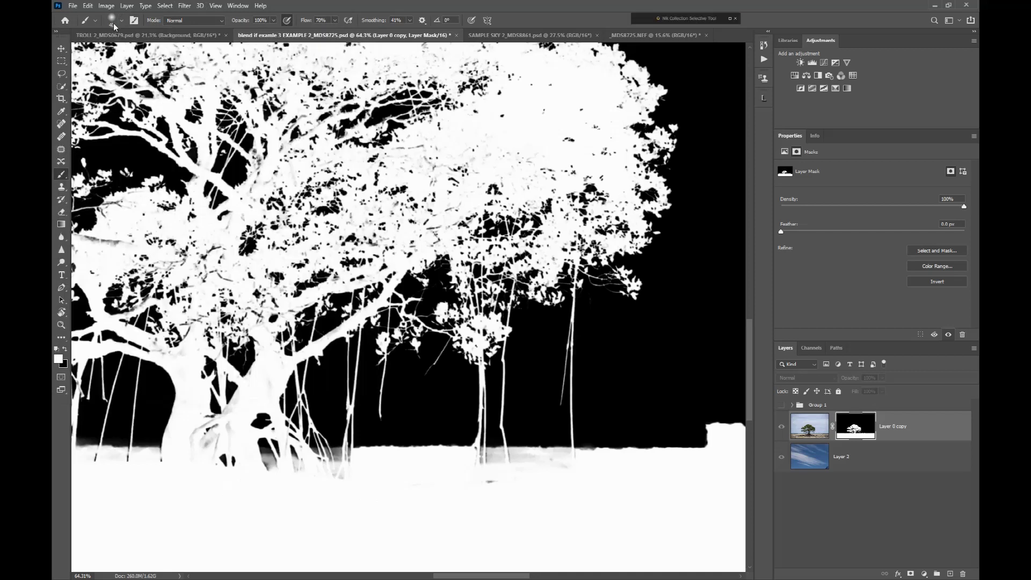
key("bracketleft")
key("bracketleft")
key("bracketright")
key("bracketright")
key("bracketright")
key("bracketright")
key("bracketright")
mouse_move(501, 480)
left_mouse_down()
mouse_move(333, 480)
mouse_move(368, 480)
mouse_move(269, 466)
mouse_move(236, 475)
mouse_move(311, 474)
mouse_move(364, 458)
mouse_move(282, 455)
mouse_move(223, 460)
mouse_move(223, 479)
mouse_move(218, 466)
mouse_move(97, 453)
mouse_move(134, 463)
mouse_move(91, 469)
mouse_move(488, 475)
mouse_move(496, 459)
mouse_move(559, 460)
mouse_move(560, 470)
mouse_move(467, 461)
mouse_move(525, 454)
mouse_move(614, 463)
mouse_move(596, 480)
left_mouse_up()
Step: With a 70 px brush, paint the mask white over the grey patches and root ends below the horizon, from the left side to the trunk
scroll(596, 483, "down", 5)
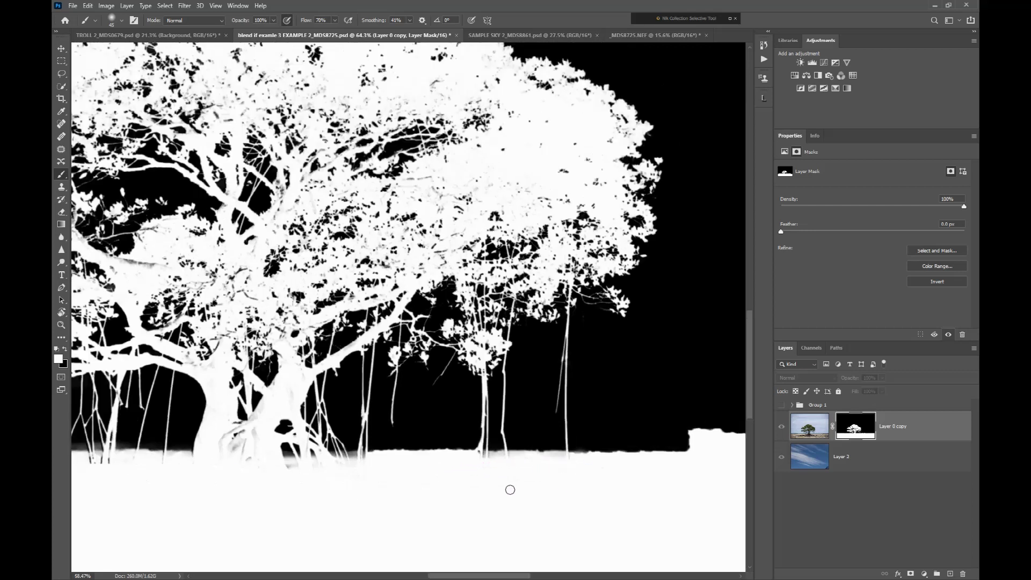
scroll(623, 496, "down", 3)
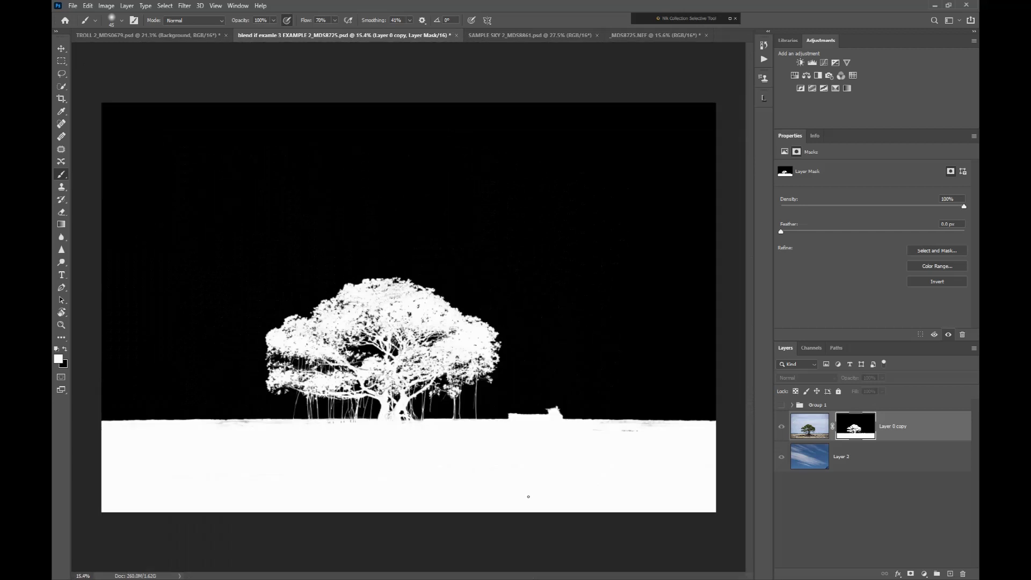
scroll(307, 450, "up", 5)
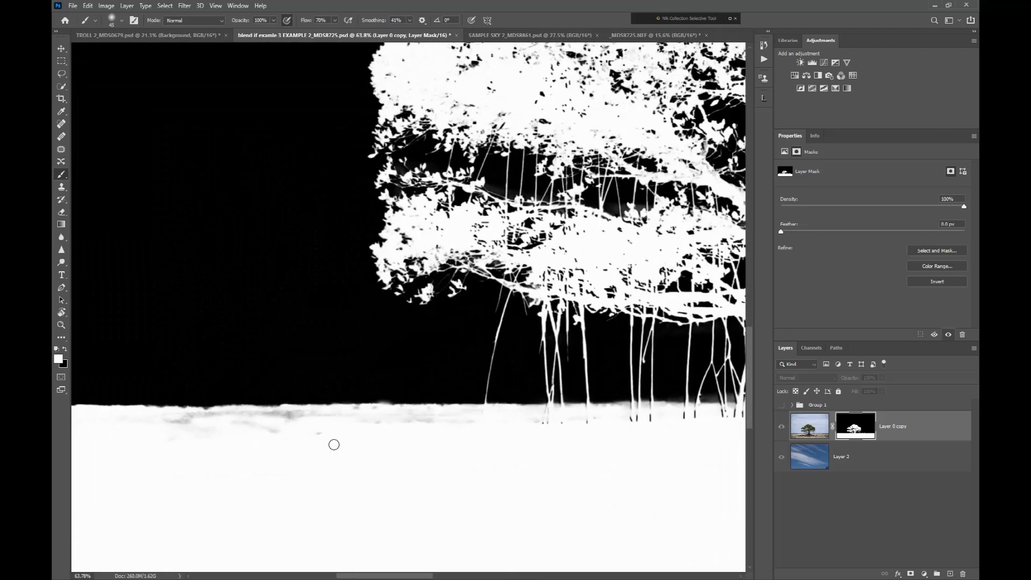
key("bracketright")
key("bracketright")
key("bracketright")
mouse_move(505, 421)
left_mouse_down()
mouse_move(137, 434)
mouse_move(154, 413)
mouse_move(348, 422)
mouse_move(155, 445)
mouse_move(299, 444)
mouse_move(390, 428)
mouse_move(351, 414)
mouse_move(75, 414)
left_mouse_up()
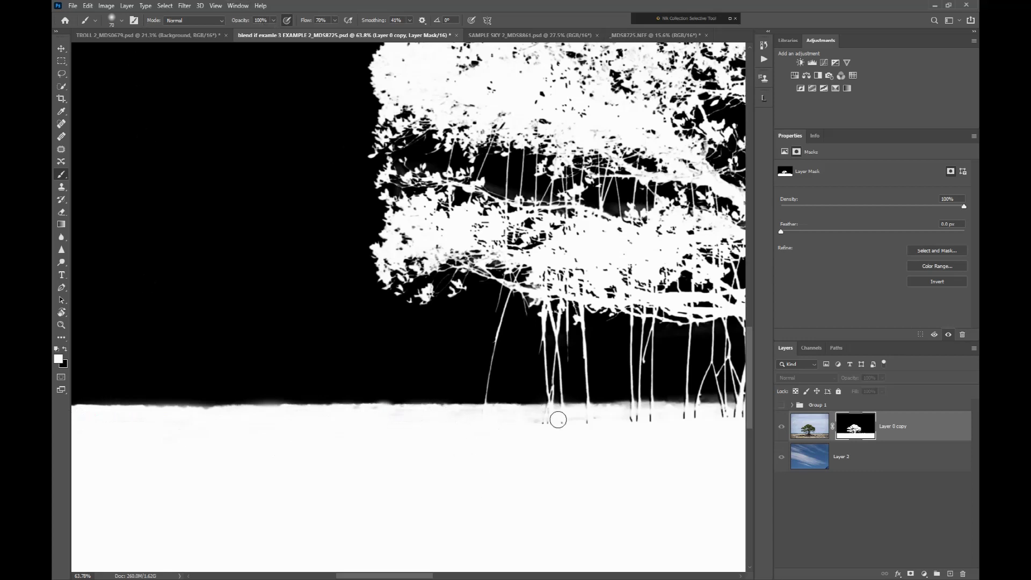
mouse_move(592, 419)
left_mouse_down()
mouse_move(524, 419)
mouse_move(724, 425)
mouse_move(681, 419)
mouse_move(744, 414)
mouse_move(706, 426)
mouse_move(745, 414)
mouse_move(663, 412)
mouse_move(609, 427)
left_mouse_up()
left_click_drag(556, 460, 185, 430)
mouse_move(546, 391)
left_mouse_down()
mouse_move(590, 390)
mouse_move(507, 394)
mouse_move(514, 382)
mouse_move(590, 395)
mouse_move(674, 388)
left_mouse_up()
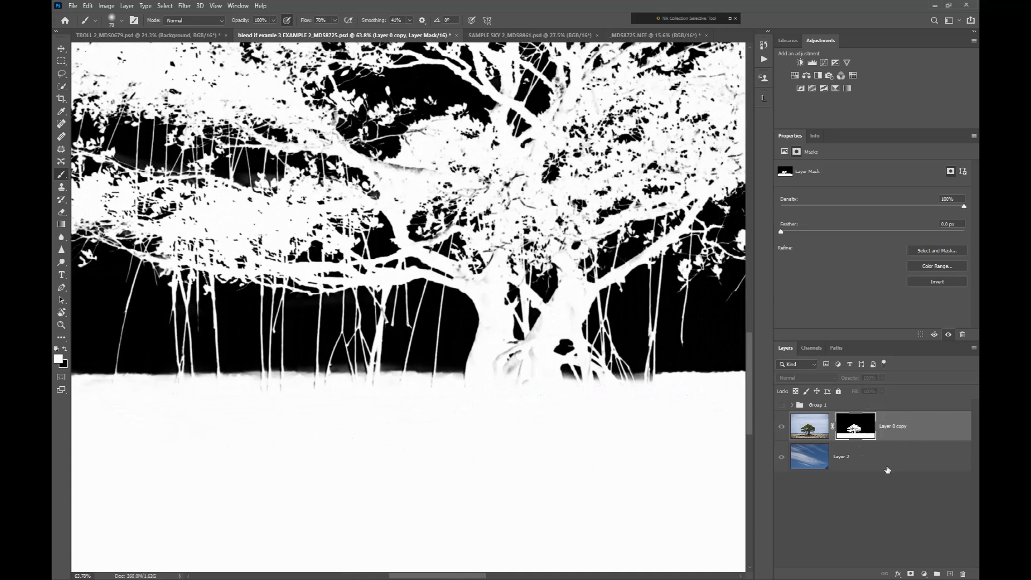
Step: Return from the mask view to the composite and examine the horizon, hanging roots and foliage edges
left_click(865, 421, "alt")
key("ctrl+0")
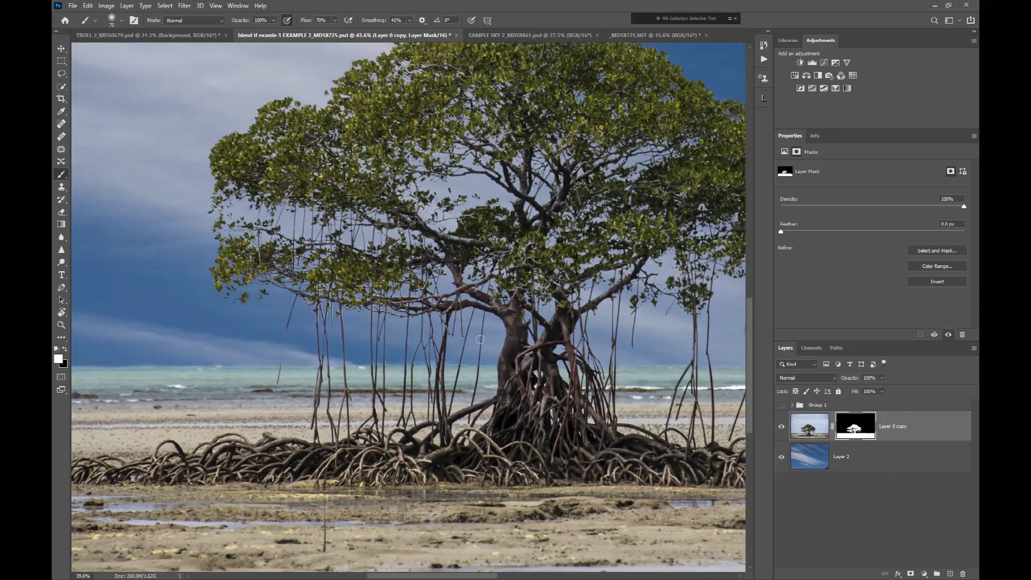
scroll(428, 336, "down", 4)
scroll(389, 367, "up", 4)
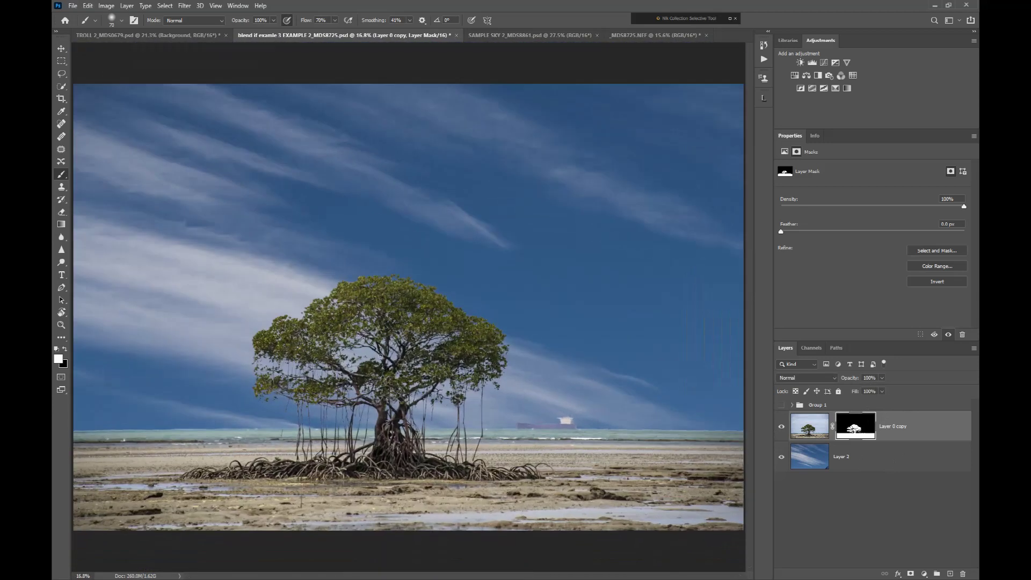
scroll(340, 398, "down", 2)
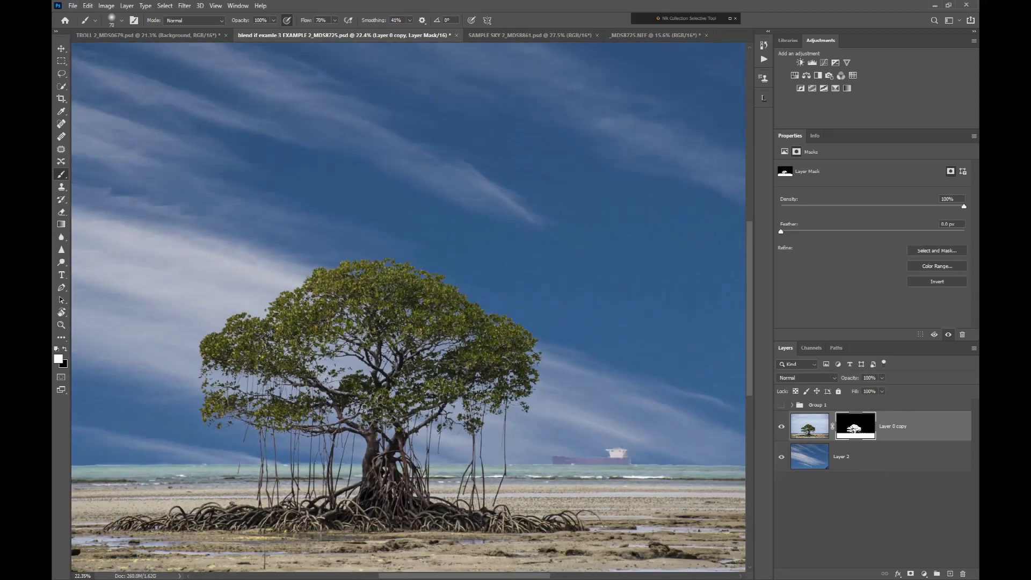
scroll(365, 407, "down", 2)
scroll(387, 406, "up", 2)
scroll(388, 403, "down", 1)
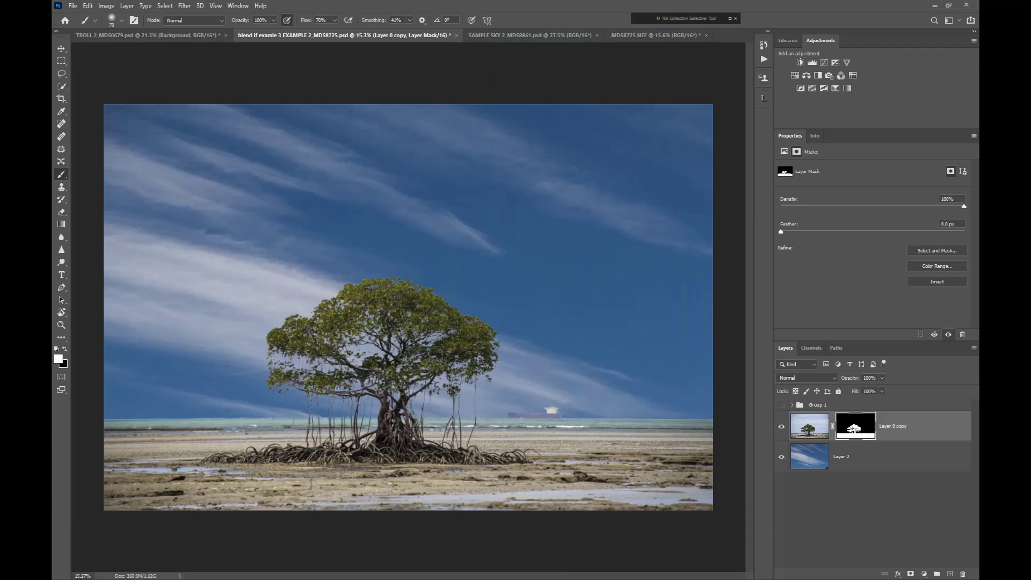
scroll(337, 388, "up", 8)
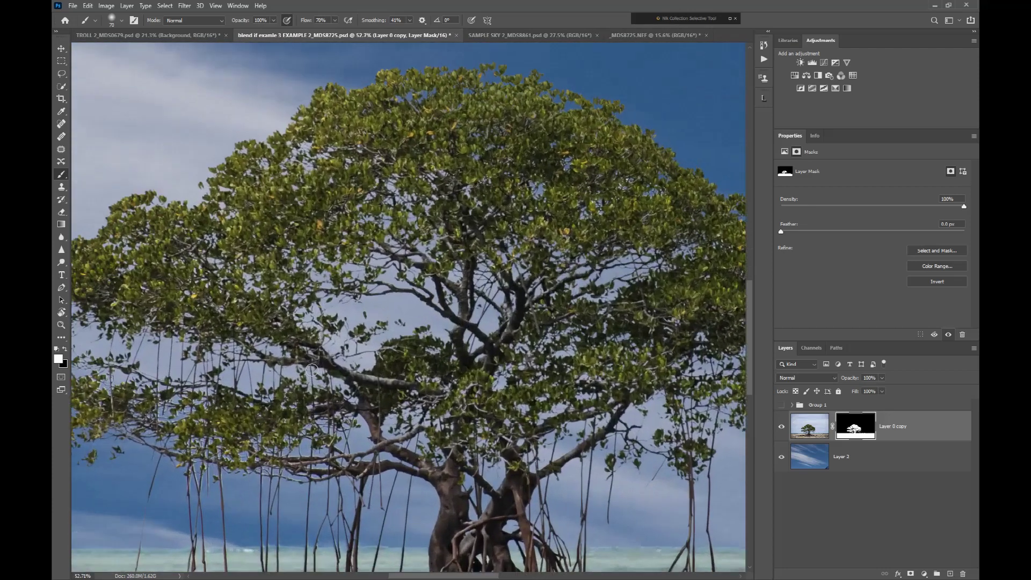
scroll(312, 371, "up", 1)
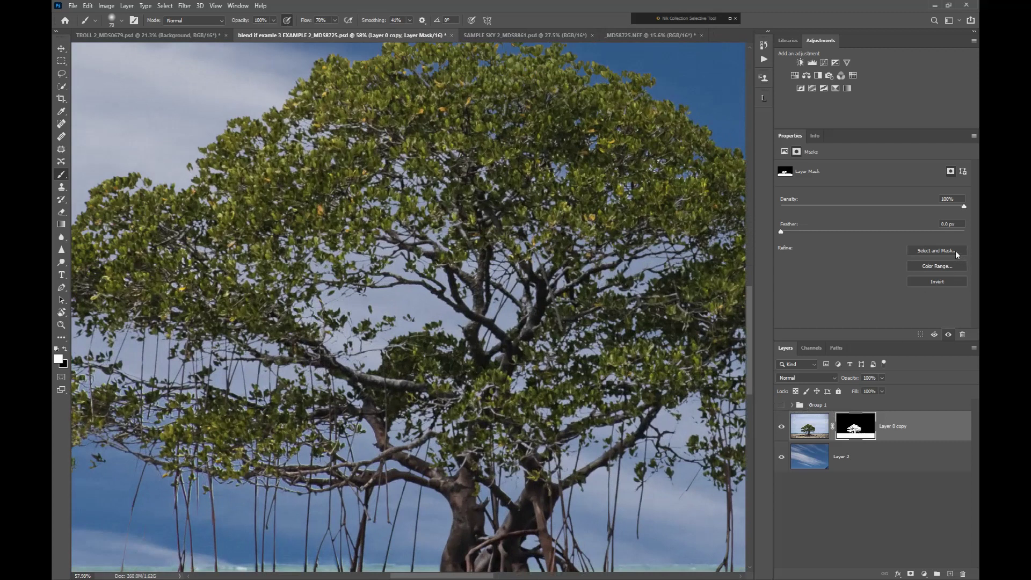
scroll(454, 300, "down", 6)
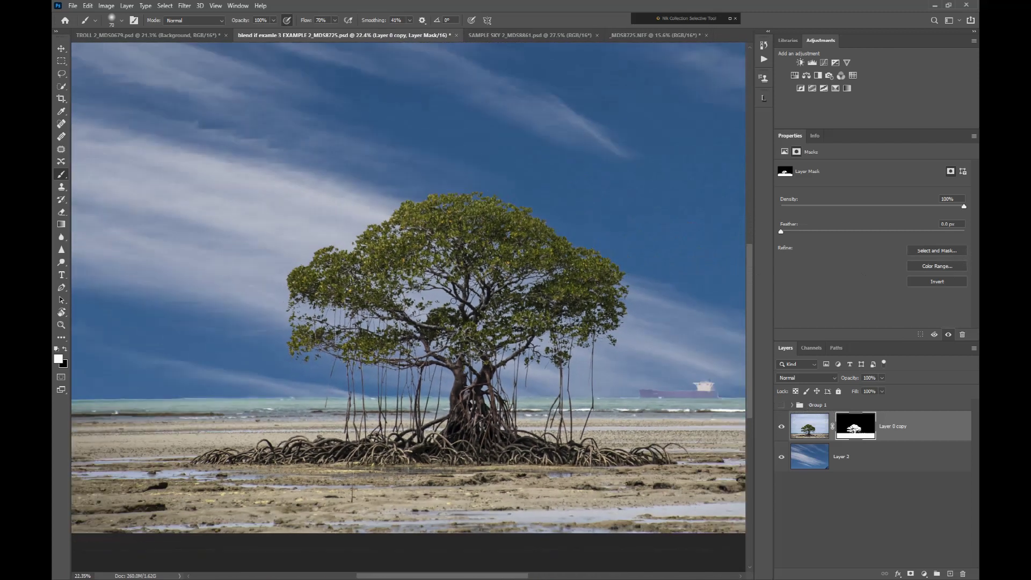
scroll(453, 301, "down", 3)
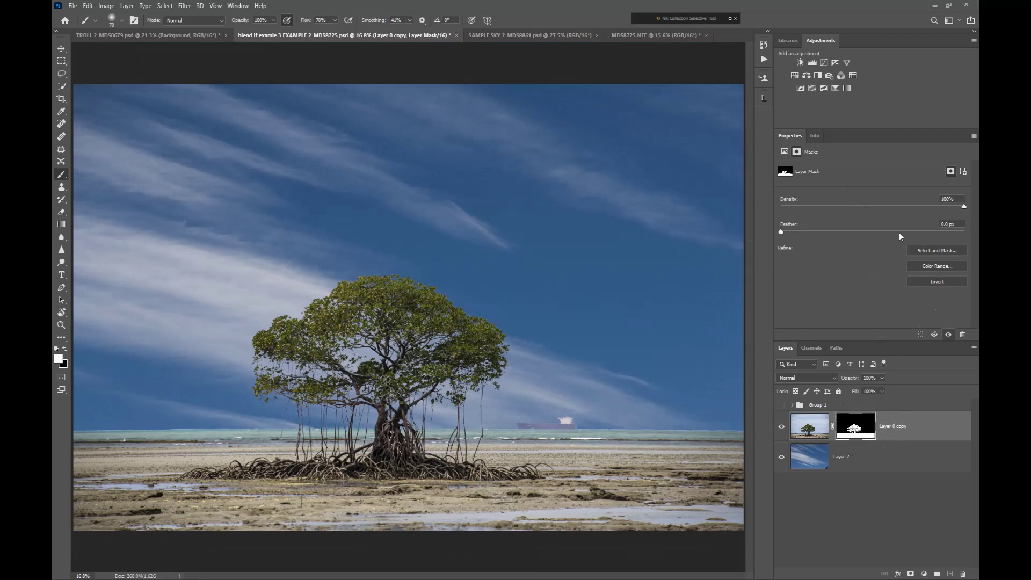
Step: Refine Layer 0 copy's mask in Select and Mask with Shift Edge at +2%, output to the layer mask
left_click(935, 251)
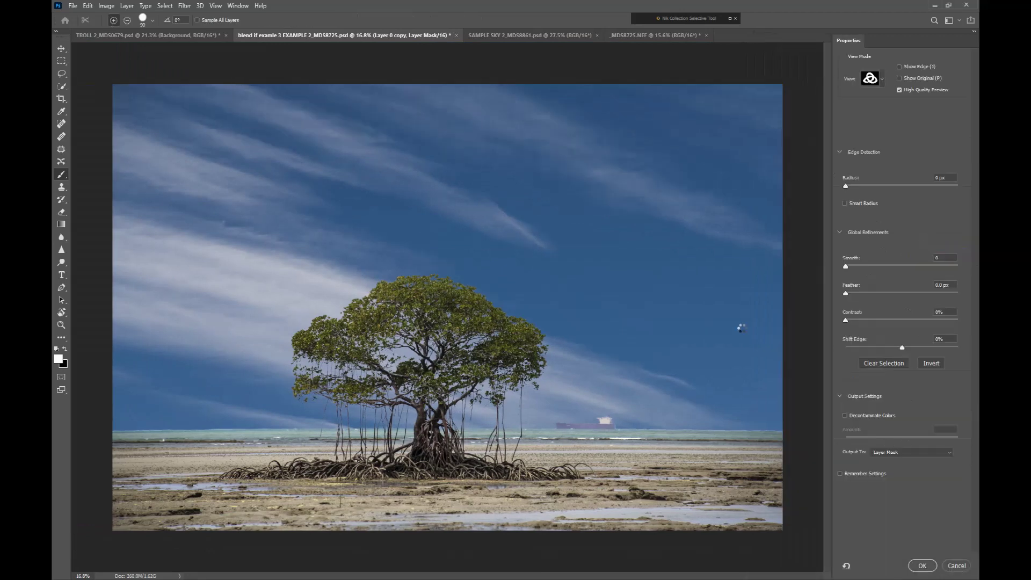
mouse_move(903, 348)
left_mouse_down()
mouse_move(836, 358)
mouse_move(970, 345)
mouse_move(901, 355)
left_mouse_up()
double_click(855, 340)
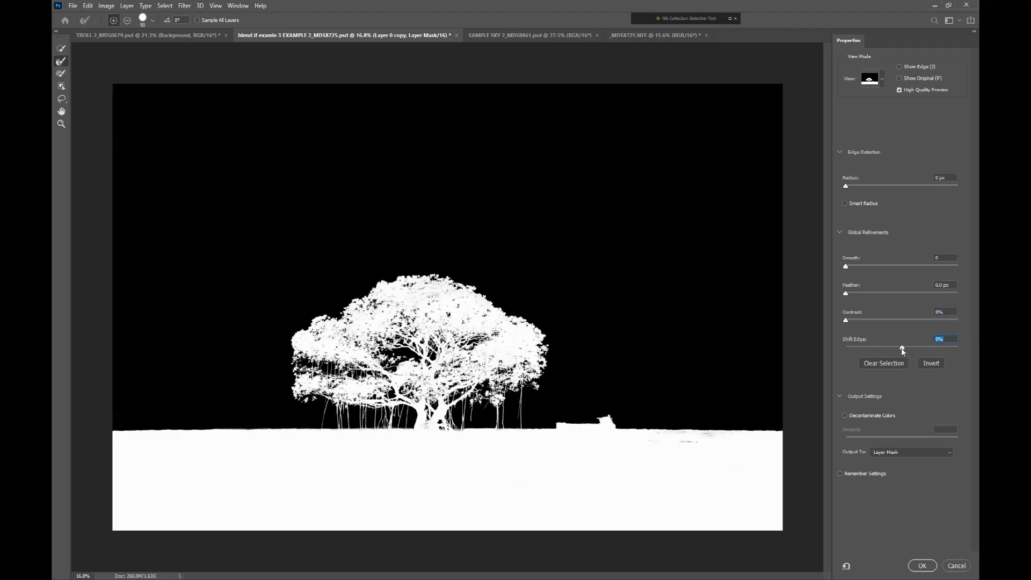
left_click_drag(904, 347, 904, 347)
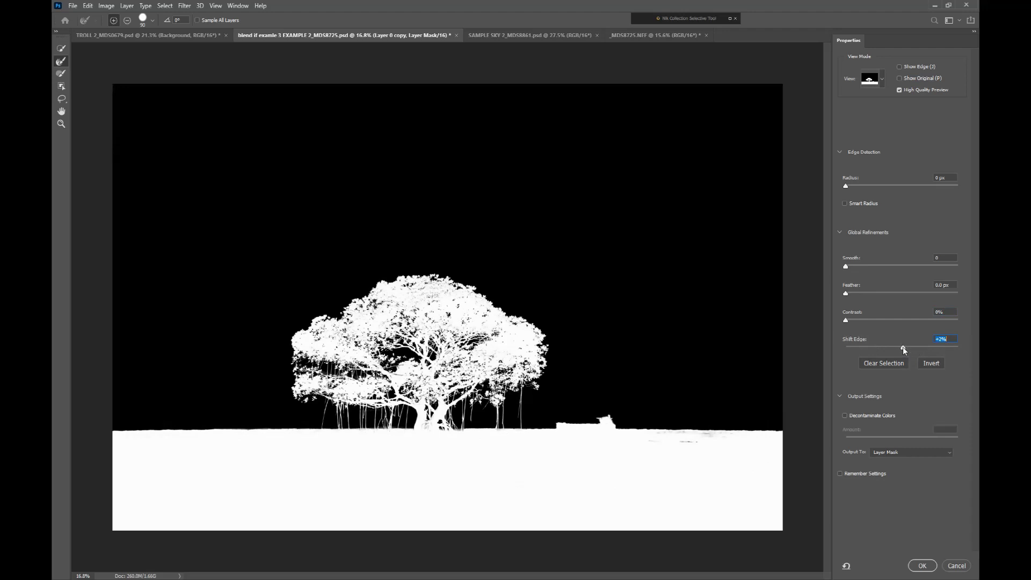
left_click(916, 565)
Step: Examine the tree's foliage edges up close and in the whole image after the edge shift
scroll(413, 341, "up", 9)
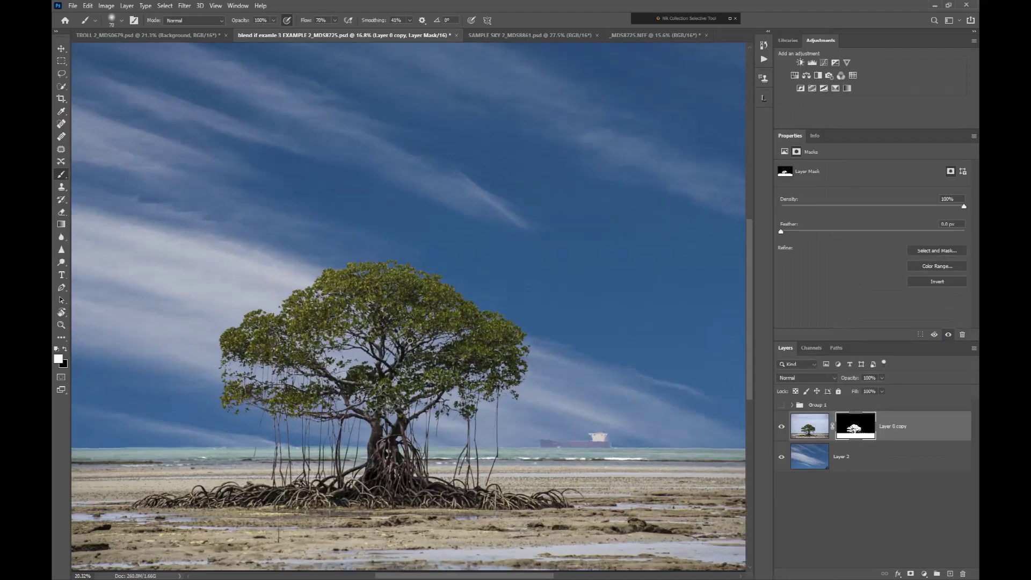
scroll(465, 478, "up", 7)
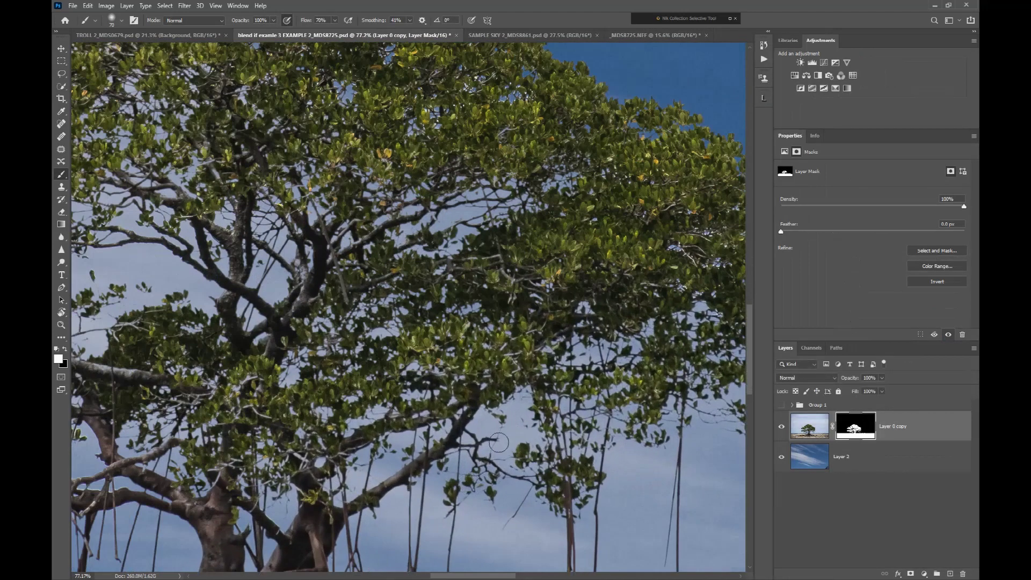
scroll(499, 443, "down", 7)
scroll(465, 477, "down", 9)
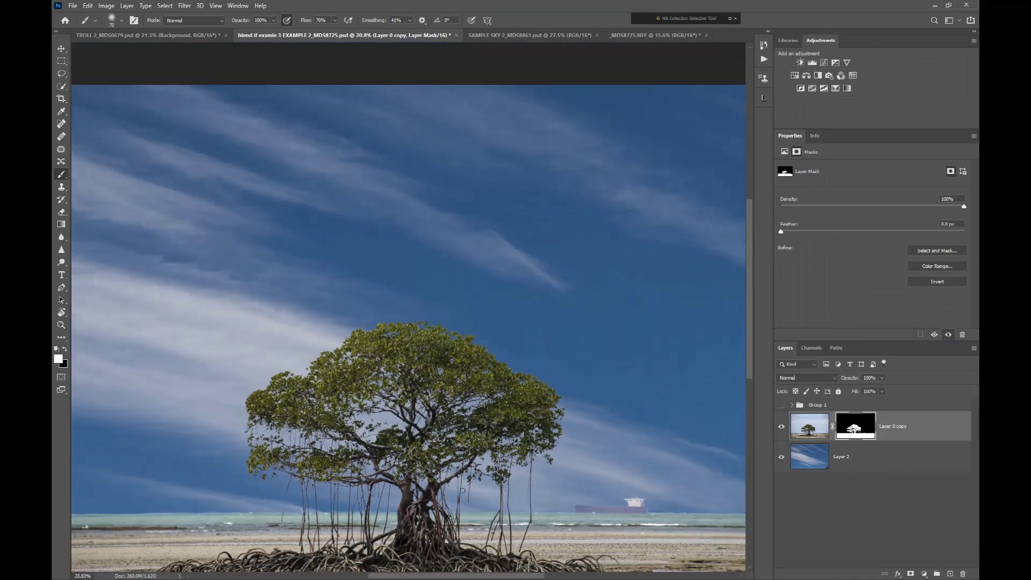
scroll(463, 495, "down", 1)
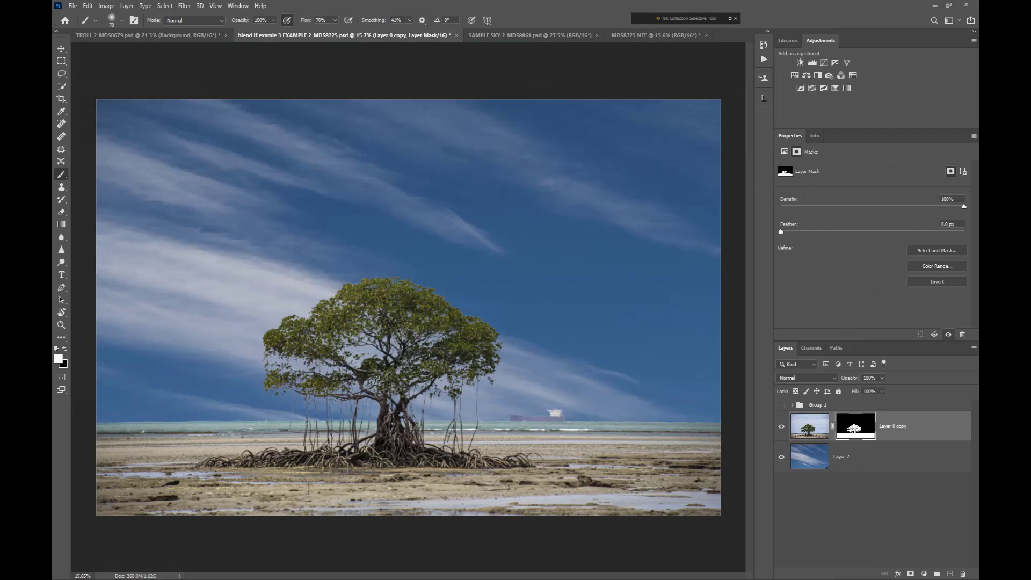
scroll(378, 378, "up", 2)
scroll(388, 365, "down", 2)
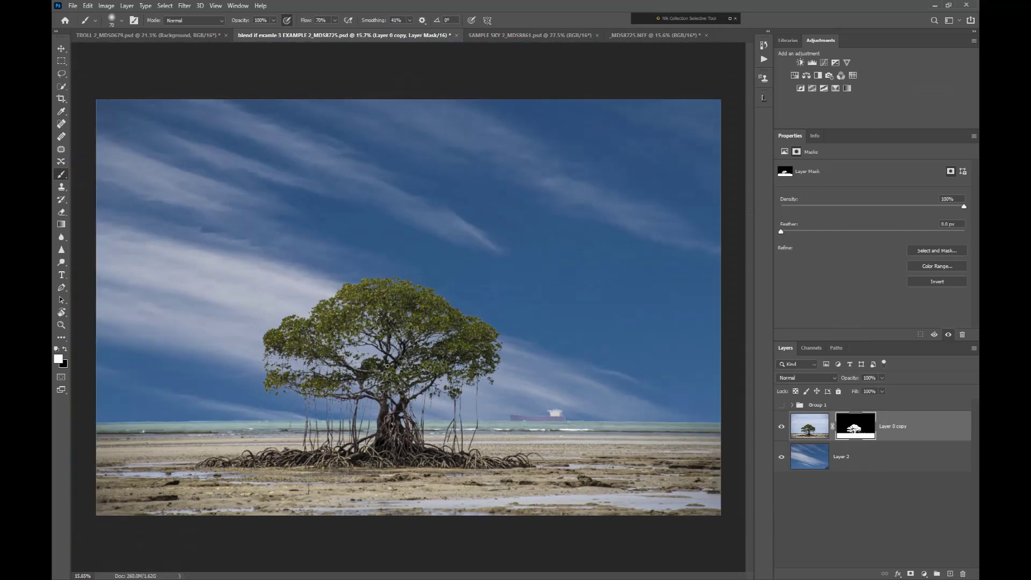